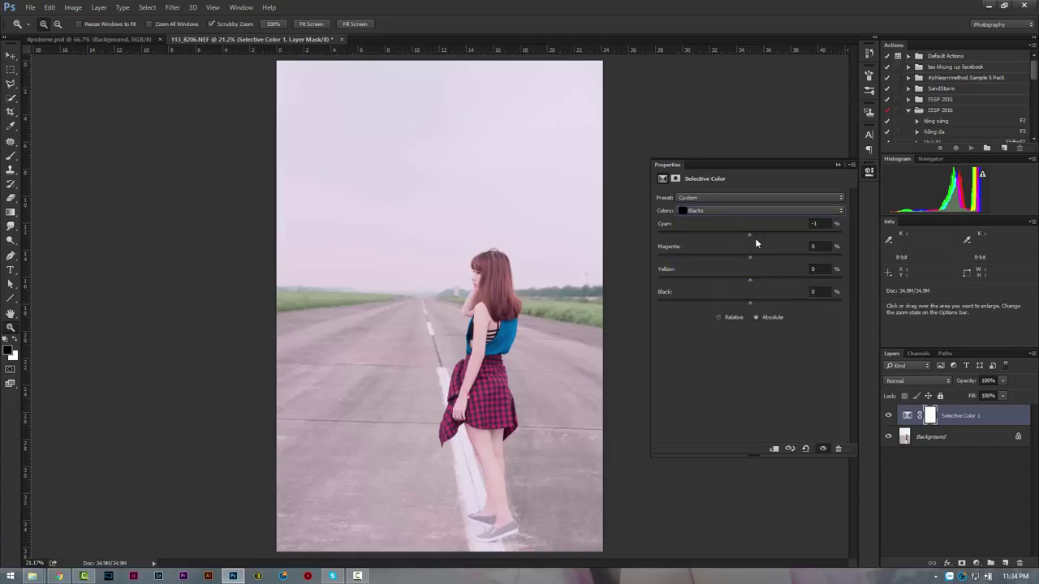
Step: Set the Selective Color Blacks range to Cyan -6, Yellow +4 and Black -3
{"action": "key", "text": "ctrl+plus"}
{"action": "key", "text": "ctrl+plus"}
{"action": "key", "text": "ctrl+plus"}
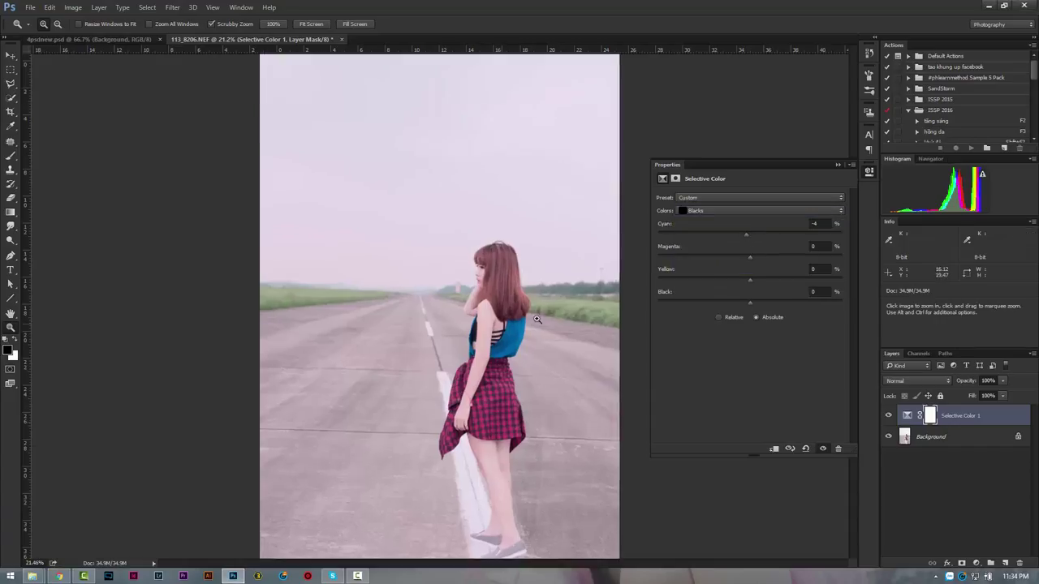
{"action": "left_click_drag", "start_coordinate": [749, 235], "coordinate": [742, 238]}
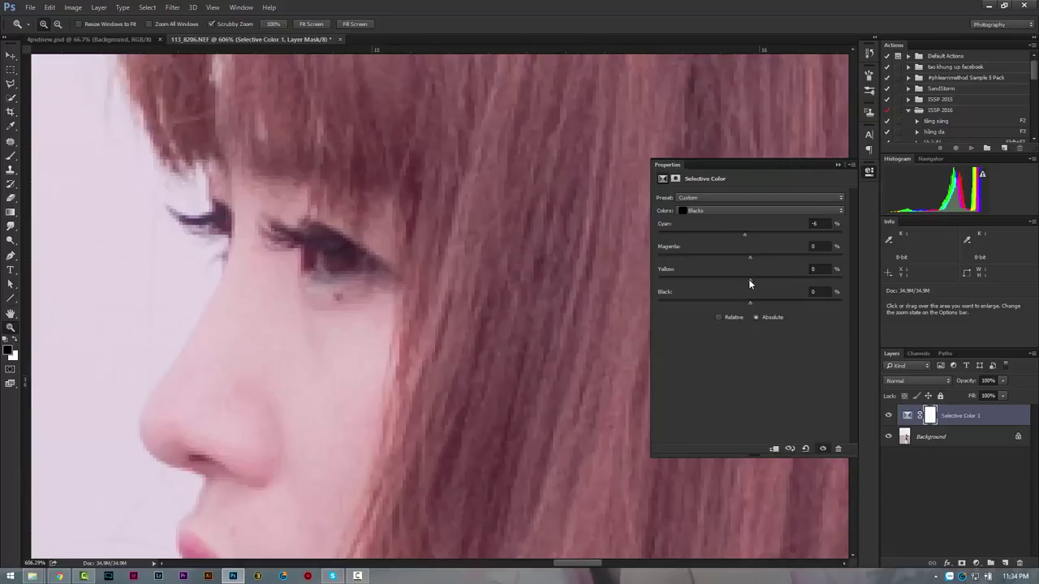
{"action": "left_click_drag", "start_coordinate": [750, 303], "coordinate": [749, 303]}
{"action": "key", "text": "ctrl+minus"}
{"action": "key", "text": "ctrl+minus"}
{"action": "key", "text": "ctrl+minus"}
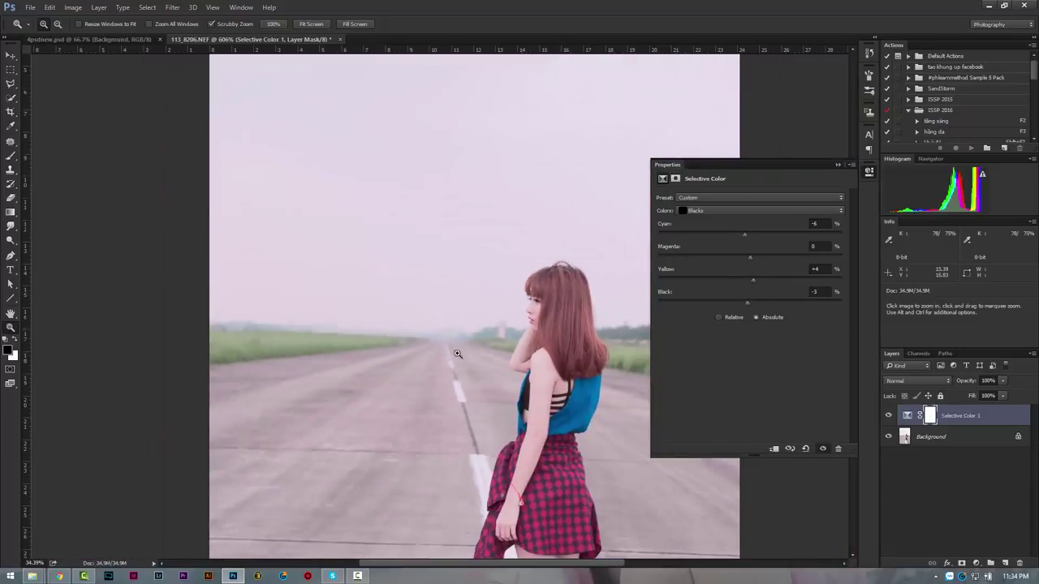
{"action": "left_click", "coordinate": [759, 211]}
{"action": "left_click", "coordinate": [707, 292]}
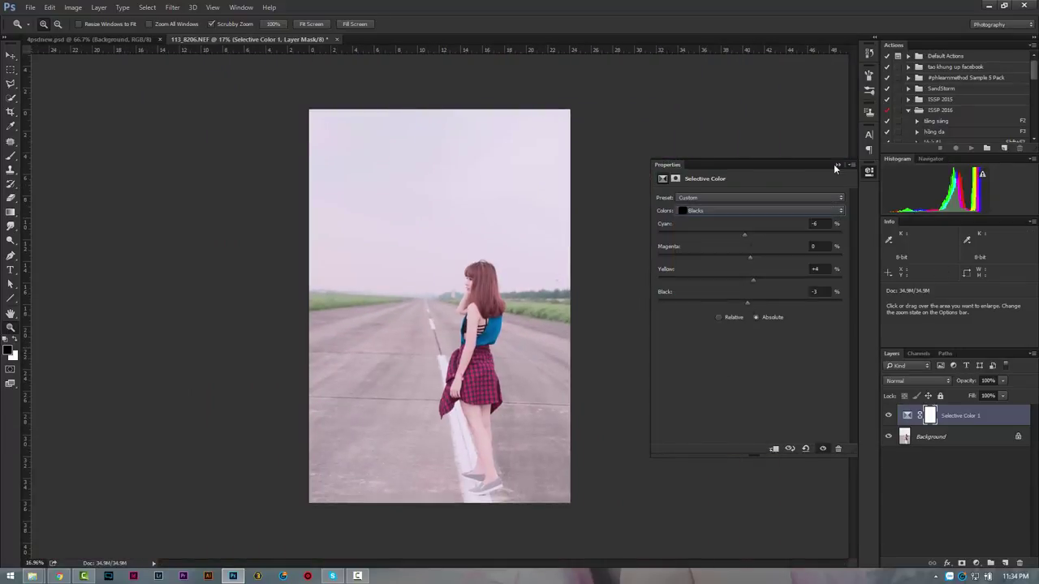
{"action": "left_click", "coordinate": [838, 165]}
{"action": "left_click_drag", "start_coordinate": [479, 368], "coordinate": [482, 368]}
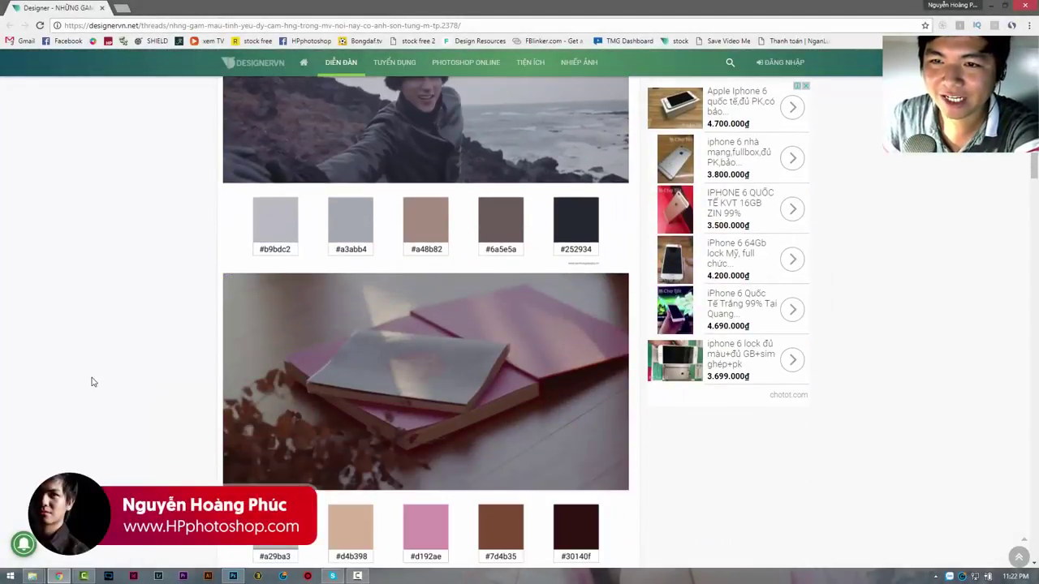
Step: Scroll to the top of the DesignerVN thread to show the Nơi Này Có Anh title and intro
{"action": "scroll", "coordinate": [95, 382], "scroll_direction": "up", "scroll_amount": 4}
{"action": "scroll", "coordinate": [96, 390], "scroll_direction": "up", "scroll_amount": 5}
{"action": "scroll", "coordinate": [96, 391], "scroll_direction": "up", "scroll_amount": 5}
{"action": "scroll", "coordinate": [95, 390], "scroll_direction": "up", "scroll_amount": 5}
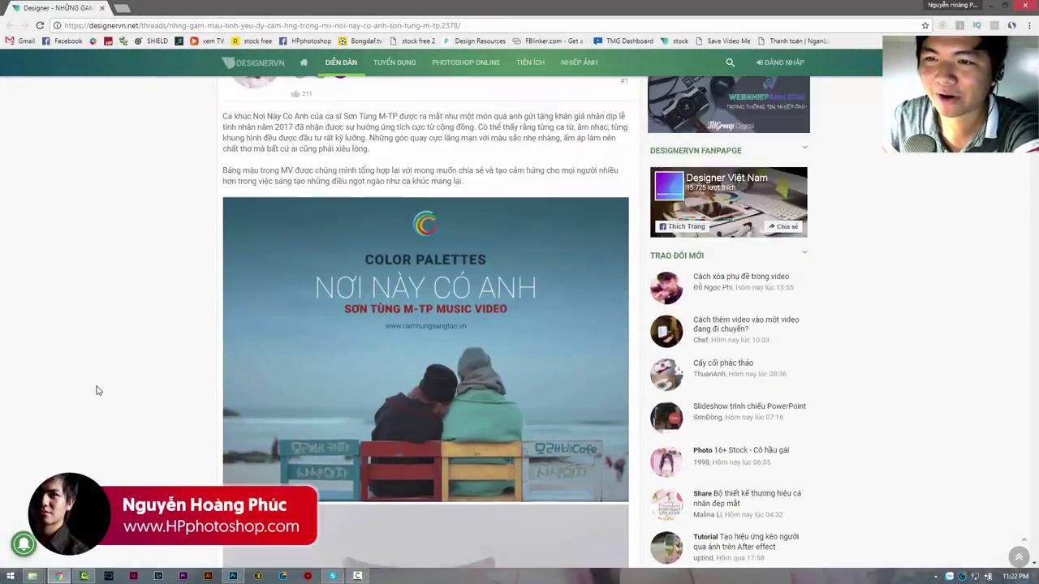
{"action": "scroll", "coordinate": [96, 390], "scroll_direction": "up", "scroll_amount": 4}
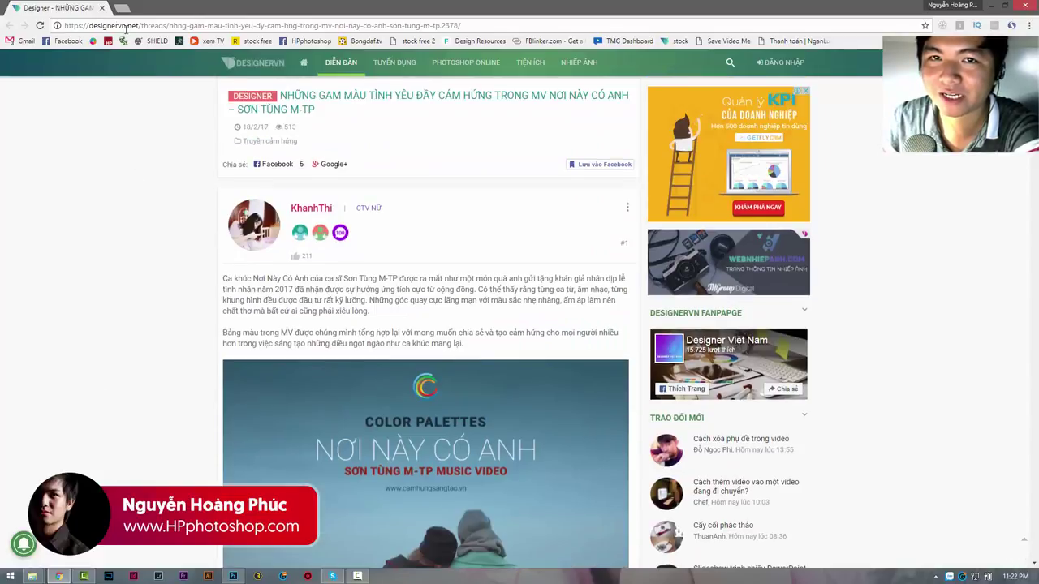
{"action": "scroll", "coordinate": [118, 368], "scroll_direction": "up", "scroll_amount": 1}
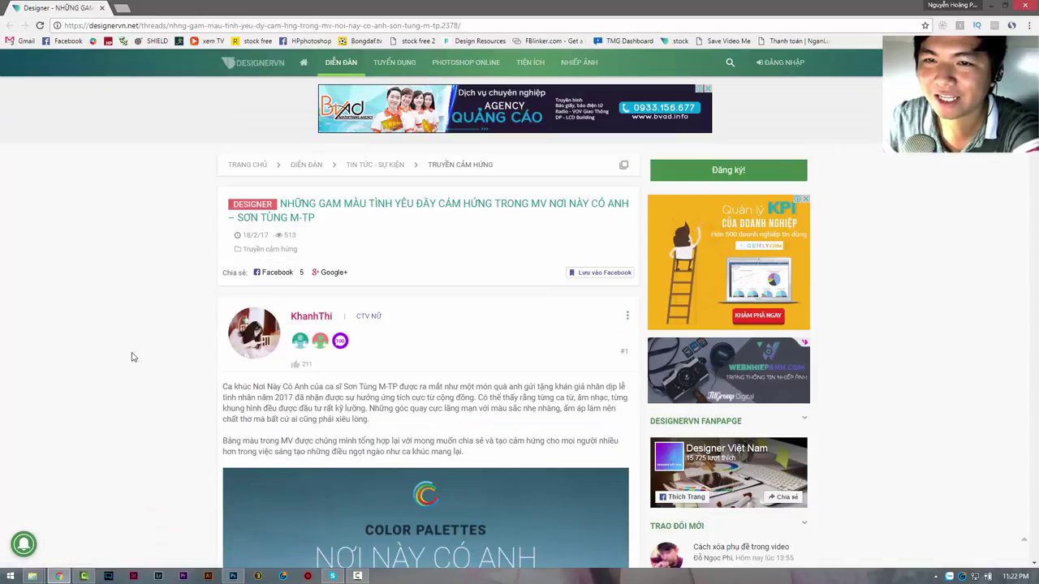
Step: Scroll down to the beanie photo with swatches #d1d7d8 to #2a2a38 and briefly enlarge it
{"action": "scroll", "coordinate": [134, 357], "scroll_direction": "down", "scroll_amount": 1}
{"action": "scroll", "coordinate": [134, 357], "scroll_direction": "down", "scroll_amount": 2}
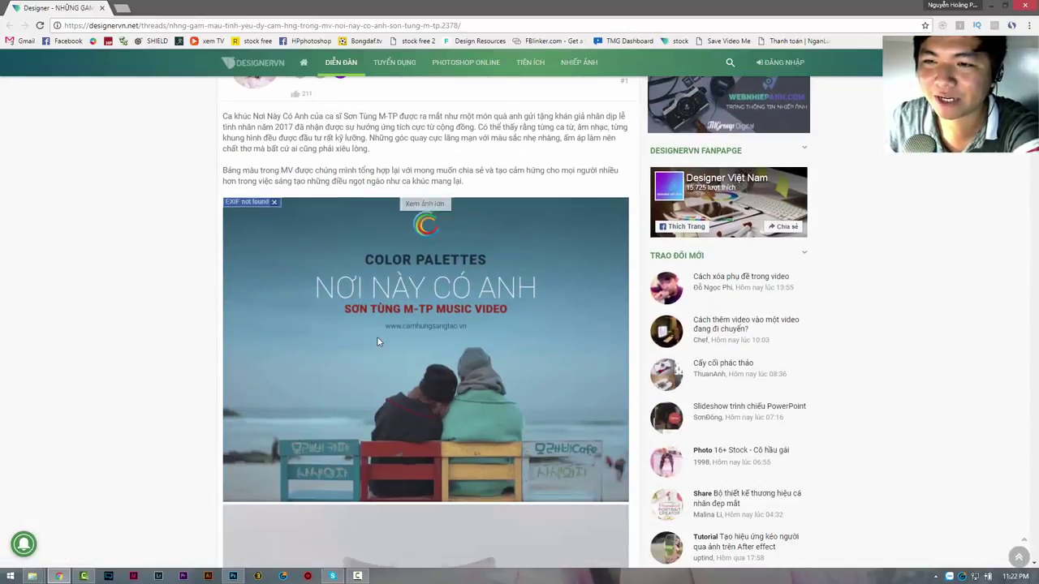
{"action": "scroll", "coordinate": [132, 343], "scroll_direction": "down", "scroll_amount": 2}
{"action": "scroll", "coordinate": [133, 349], "scroll_direction": "down", "scroll_amount": 2}
{"action": "scroll", "coordinate": [142, 345], "scroll_direction": "down", "scroll_amount": 1}
{"action": "scroll", "coordinate": [170, 342], "scroll_direction": "up", "scroll_amount": 2}
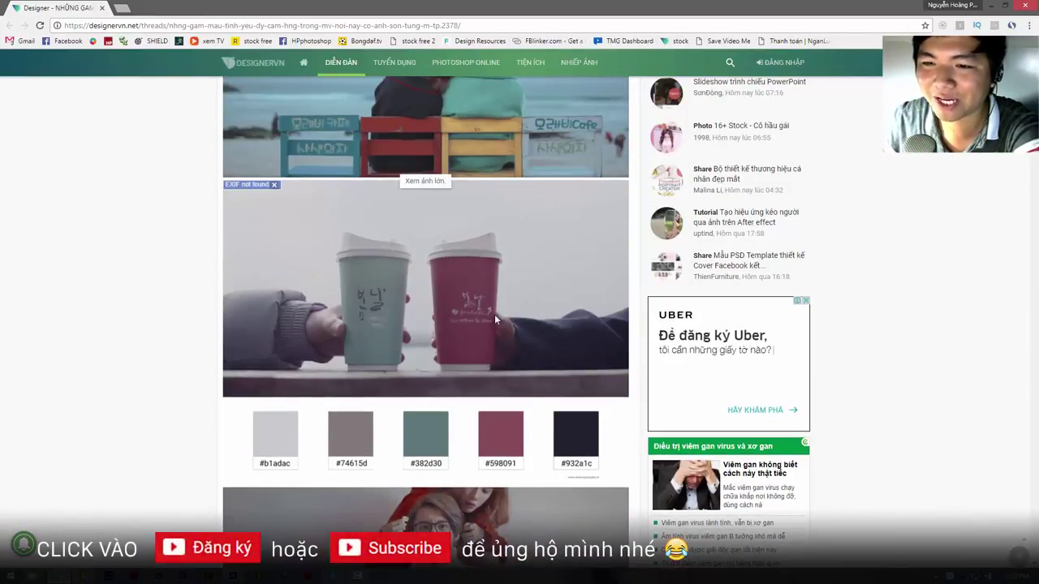
{"action": "scroll", "coordinate": [162, 324], "scroll_direction": "up", "scroll_amount": 2}
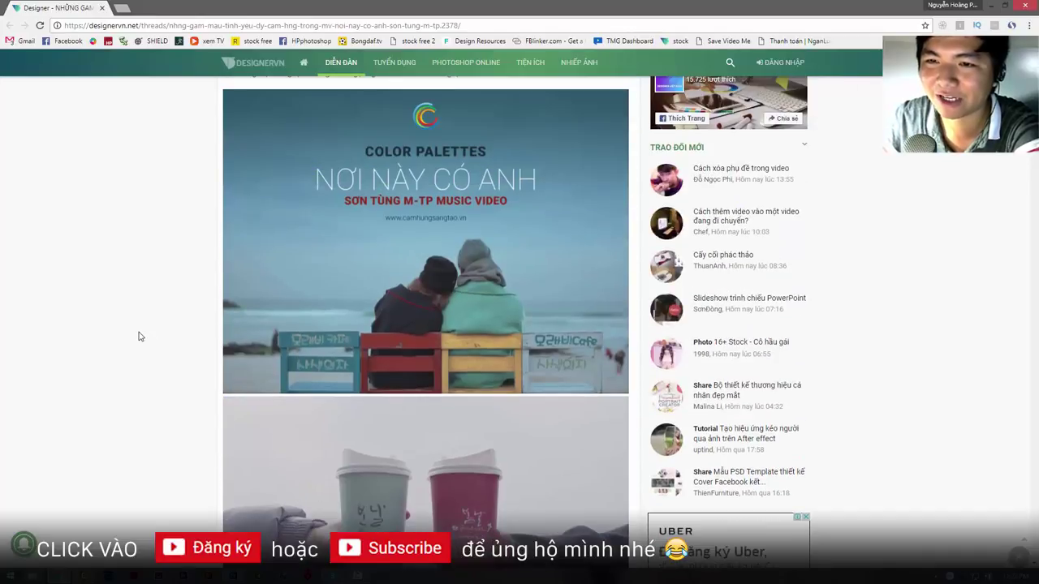
{"action": "scroll", "coordinate": [138, 336], "scroll_direction": "down", "scroll_amount": 4}
{"action": "scroll", "coordinate": [138, 336], "scroll_direction": "down", "scroll_amount": 2}
{"action": "scroll", "coordinate": [138, 336], "scroll_direction": "down", "scroll_amount": 3}
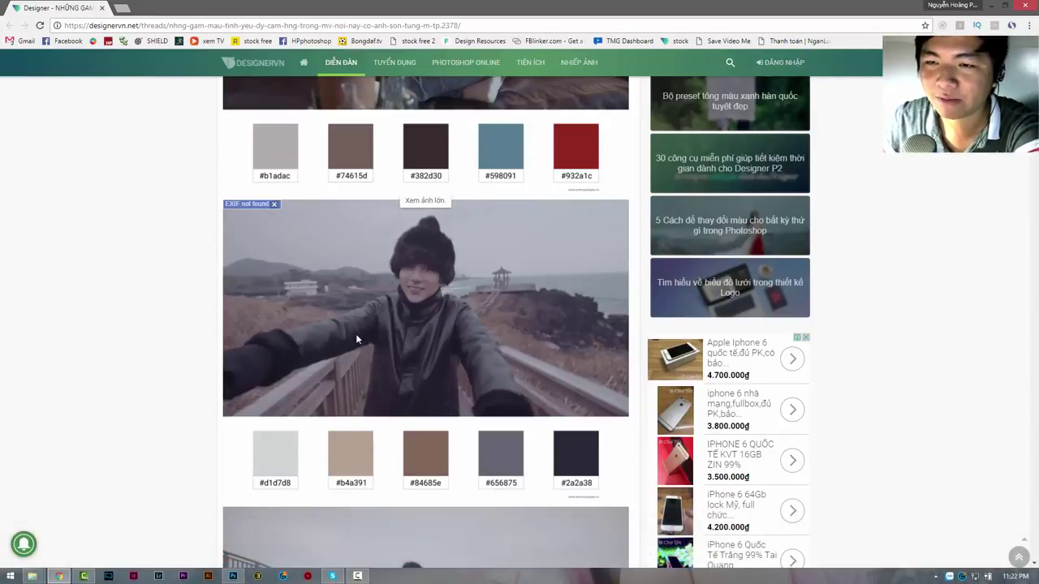
{"action": "left_click", "coordinate": [398, 329]}
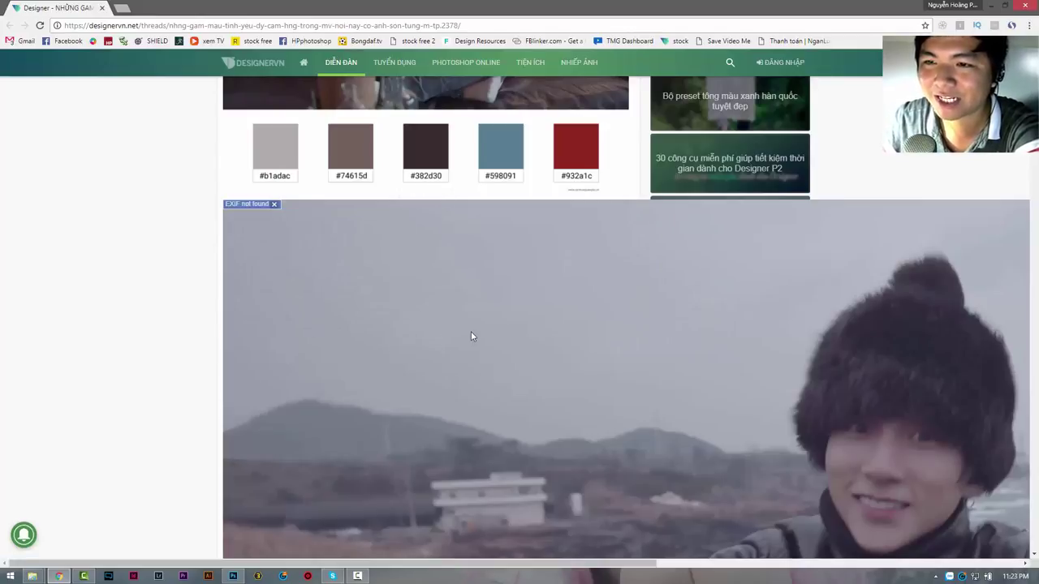
{"action": "left_click", "coordinate": [251, 347]}
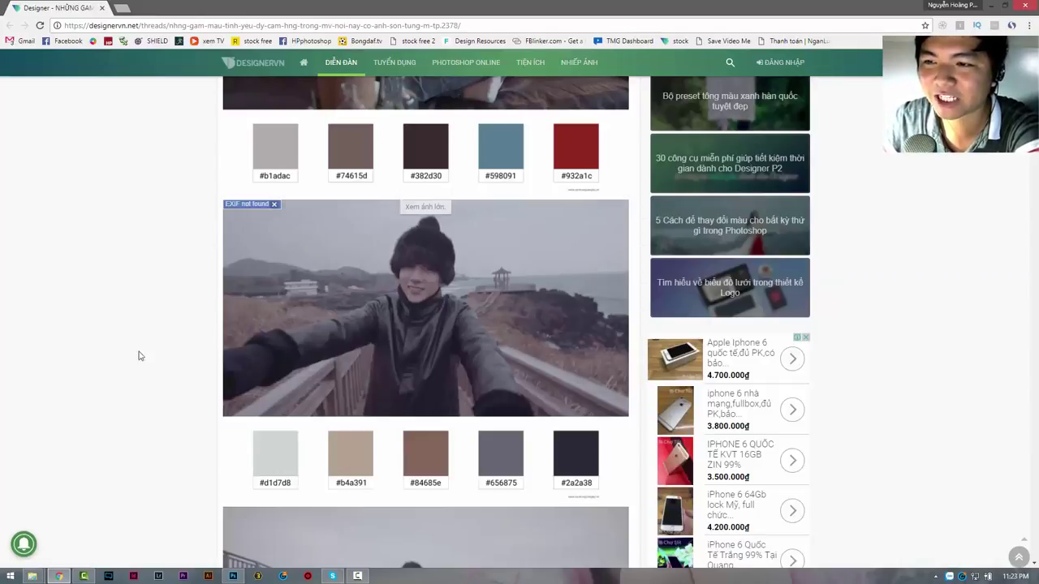
Step: Scroll down through the article's palette images
{"action": "scroll", "coordinate": [138, 358], "scroll_direction": "down", "scroll_amount": 3}
{"action": "scroll", "coordinate": [138, 358], "scroll_direction": "down", "scroll_amount": 3}
{"action": "scroll", "coordinate": [138, 358], "scroll_direction": "down", "scroll_amount": 5}
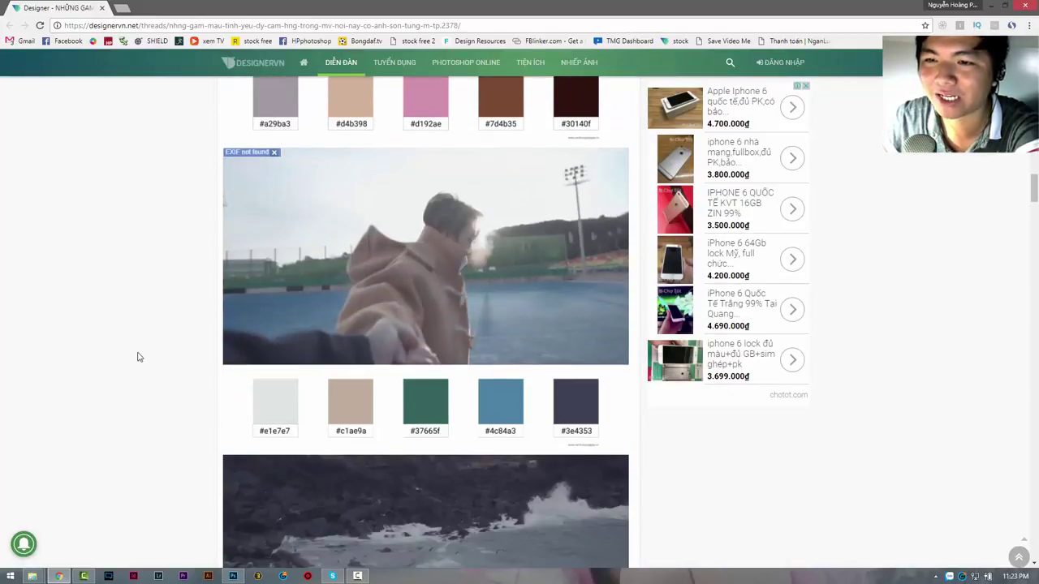
{"action": "scroll", "coordinate": [138, 358], "scroll_direction": "down", "scroll_amount": 4}
{"action": "scroll", "coordinate": [138, 358], "scroll_direction": "down", "scroll_amount": 2}
{"action": "scroll", "coordinate": [138, 358], "scroll_direction": "down", "scroll_amount": 1}
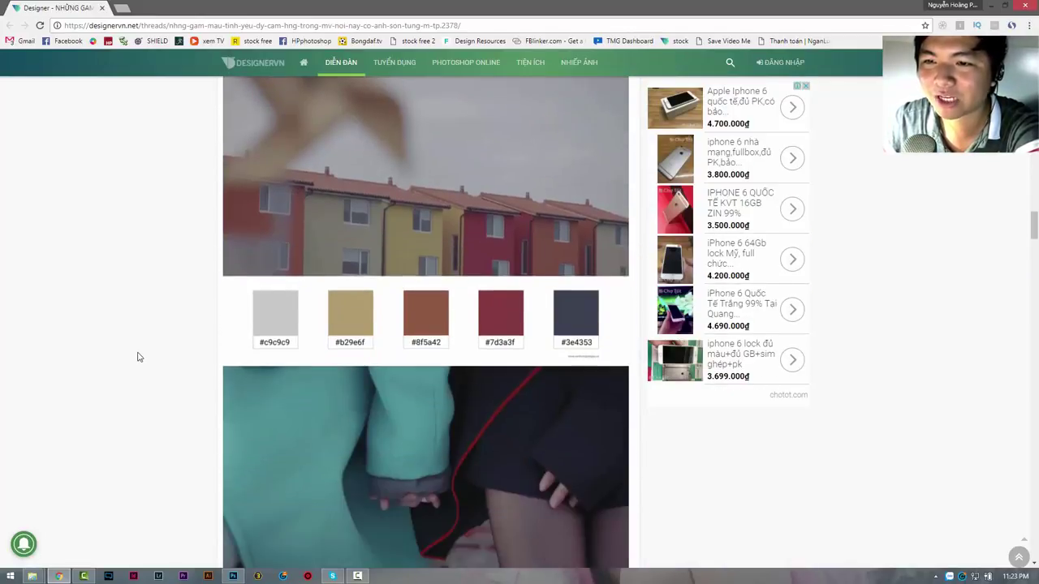
{"action": "scroll", "coordinate": [138, 358], "scroll_direction": "down", "scroll_amount": 2}
{"action": "scroll", "coordinate": [138, 357], "scroll_direction": "down", "scroll_amount": 3}
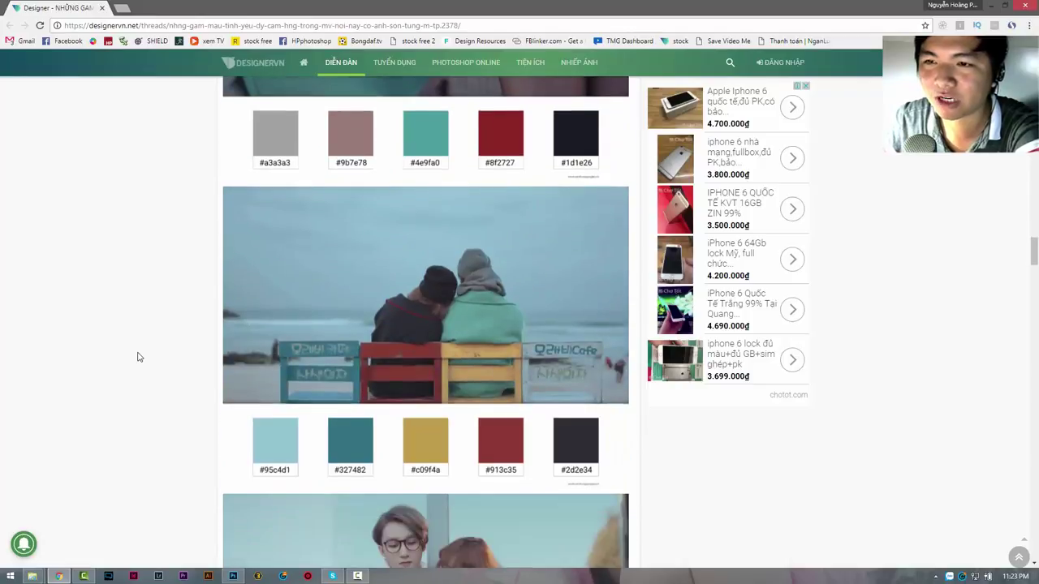
{"action": "scroll", "coordinate": [138, 357], "scroll_direction": "down", "scroll_amount": 1}
{"action": "scroll", "coordinate": [138, 357], "scroll_direction": "down", "scroll_amount": 4}
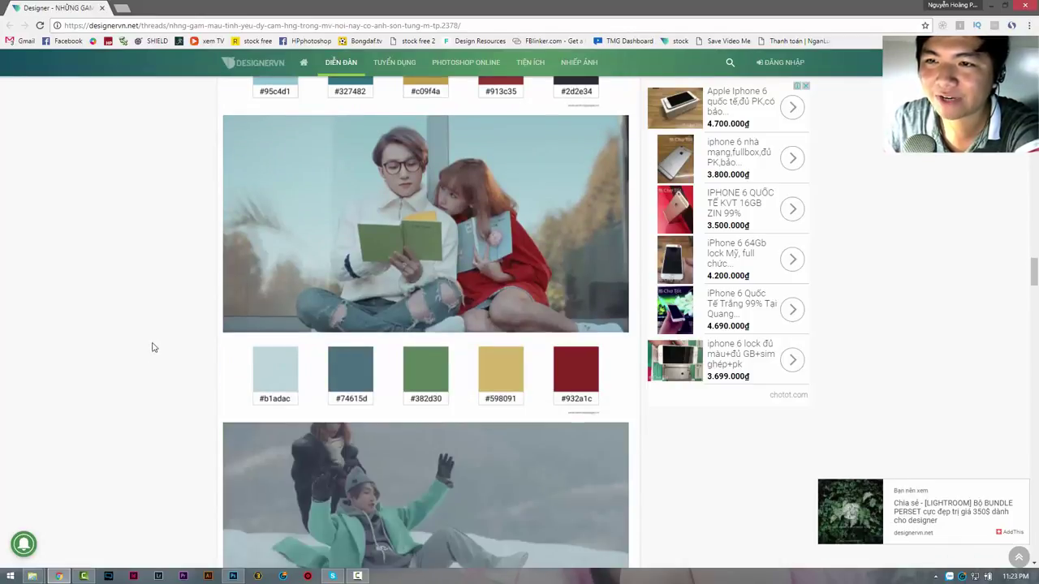
{"action": "mouse_move", "coordinate": [385, 279]}
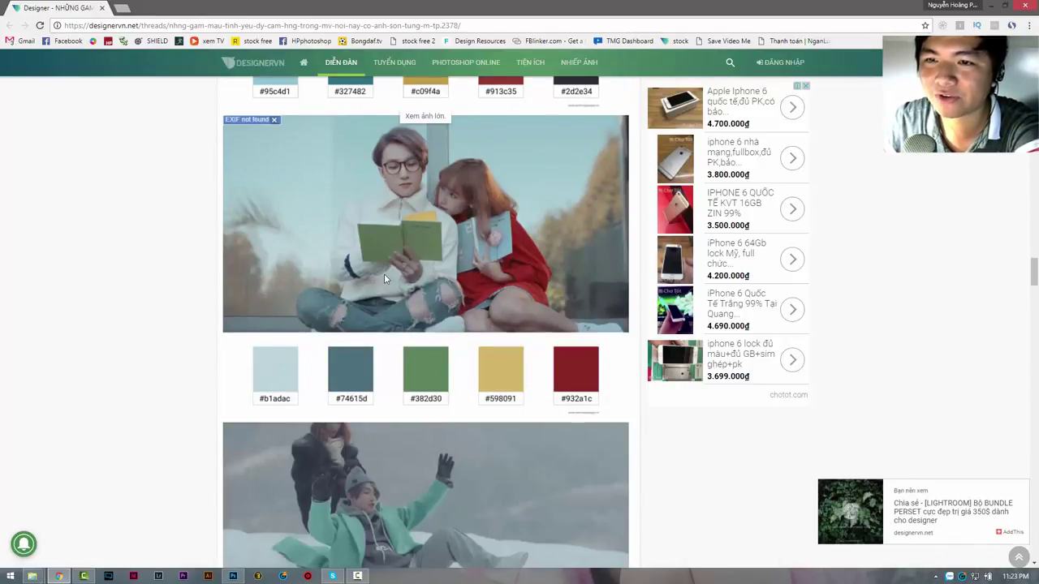
{"action": "scroll", "coordinate": [160, 366], "scroll_direction": "down", "scroll_amount": 1}
{"action": "scroll", "coordinate": [149, 373], "scroll_direction": "down", "scroll_amount": 1}
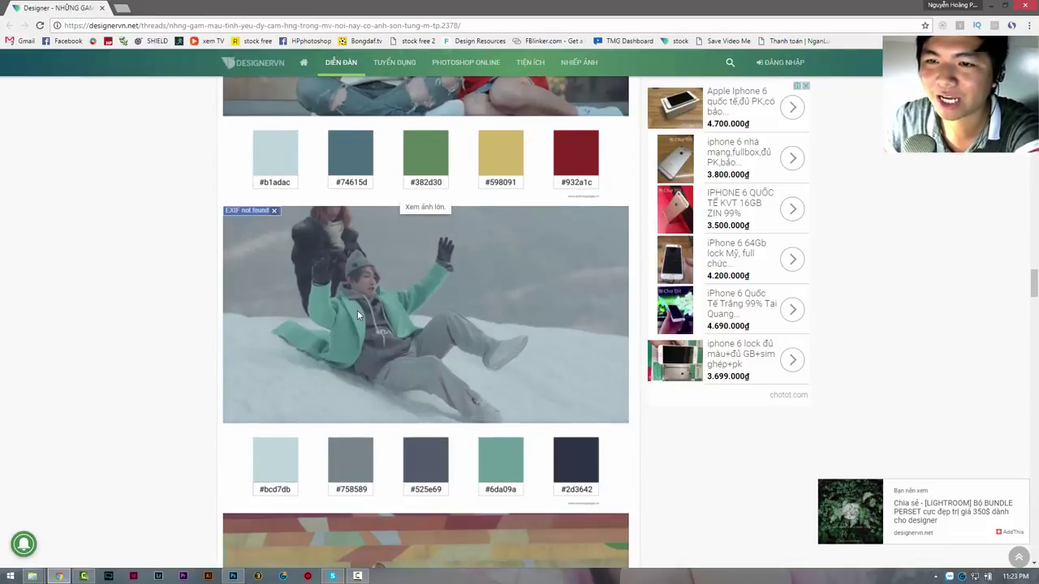
{"action": "scroll", "coordinate": [109, 406], "scroll_direction": "down", "scroll_amount": 3}
{"action": "scroll", "coordinate": [411, 362], "scroll_direction": "down", "scroll_amount": 3}
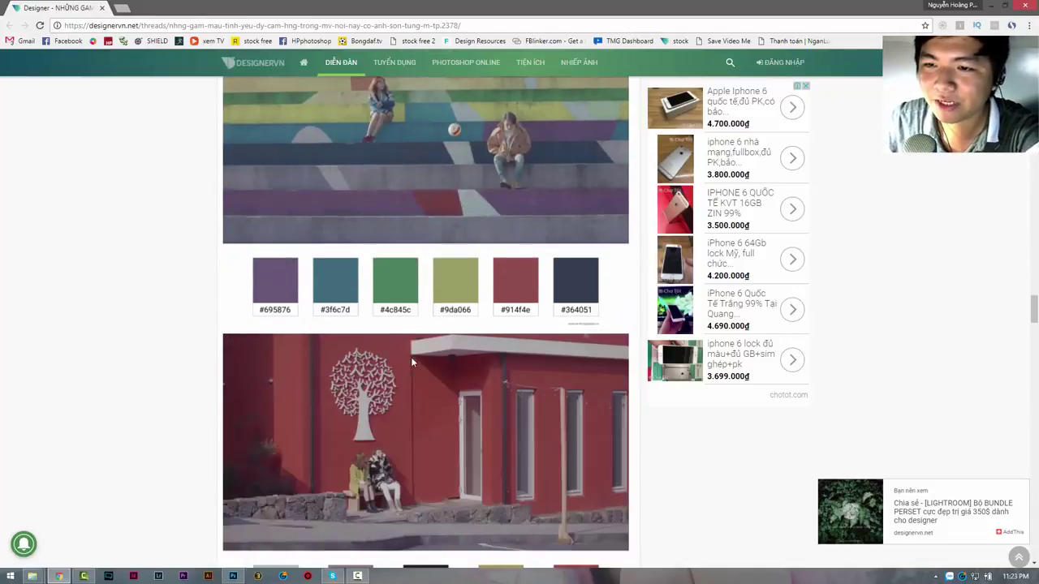
{"action": "scroll", "coordinate": [138, 365], "scroll_direction": "down", "scroll_amount": 3}
{"action": "scroll", "coordinate": [158, 350], "scroll_direction": "down", "scroll_amount": 3}
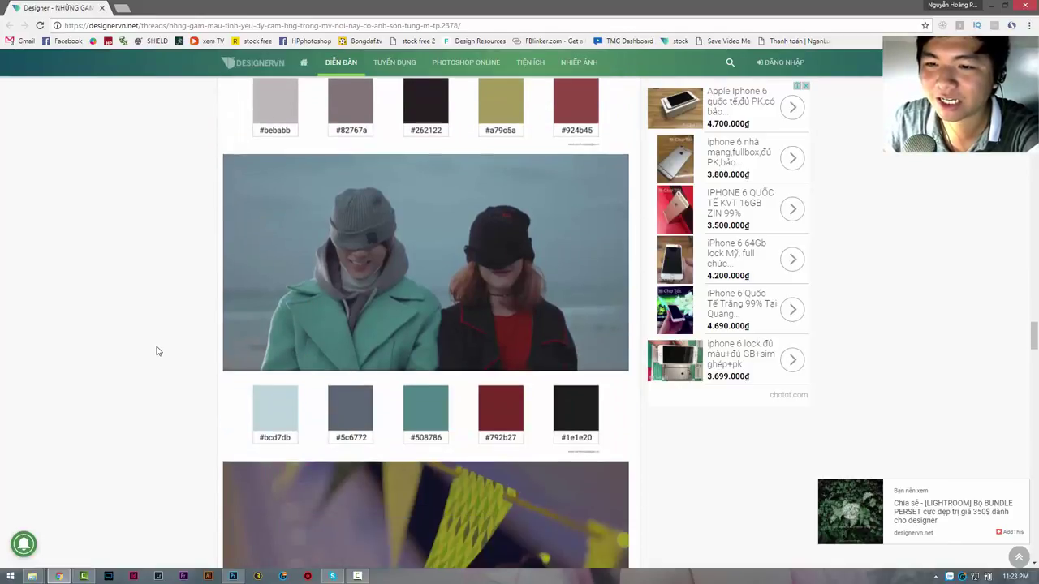
{"action": "scroll", "coordinate": [159, 350], "scroll_direction": "down", "scroll_amount": 1}
{"action": "scroll", "coordinate": [158, 351], "scroll_direction": "down", "scroll_amount": 2}
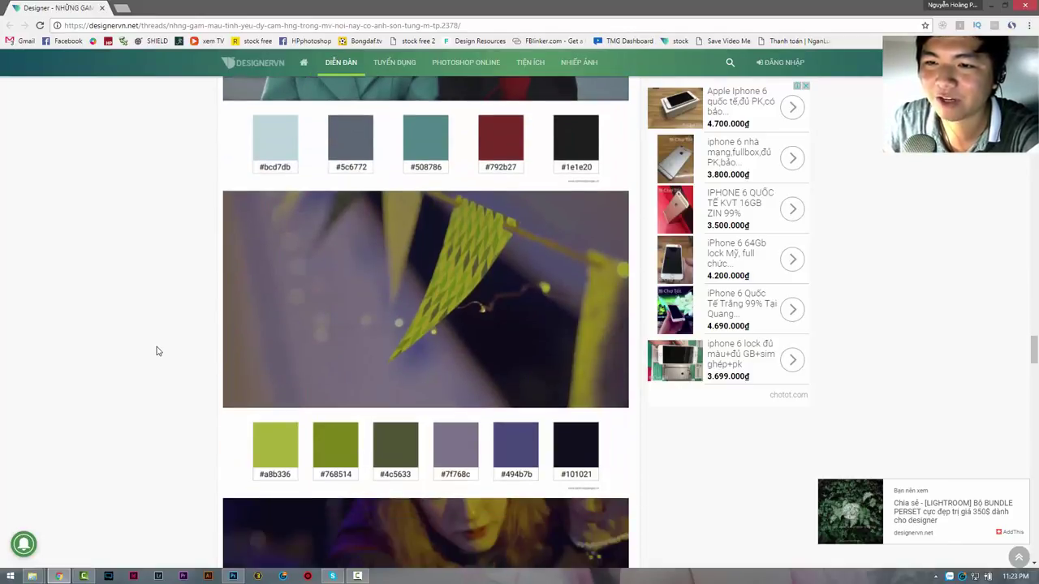
Step: Scroll back up to the pink notebook photo with swatches #a29ba3 to #30140f
{"action": "scroll", "coordinate": [158, 350], "scroll_direction": "up", "scroll_amount": 4}
{"action": "scroll", "coordinate": [158, 351], "scroll_direction": "up", "scroll_amount": 4}
{"action": "scroll", "coordinate": [158, 351], "scroll_direction": "up", "scroll_amount": 5}
{"action": "scroll", "coordinate": [158, 351], "scroll_direction": "up", "scroll_amount": 5}
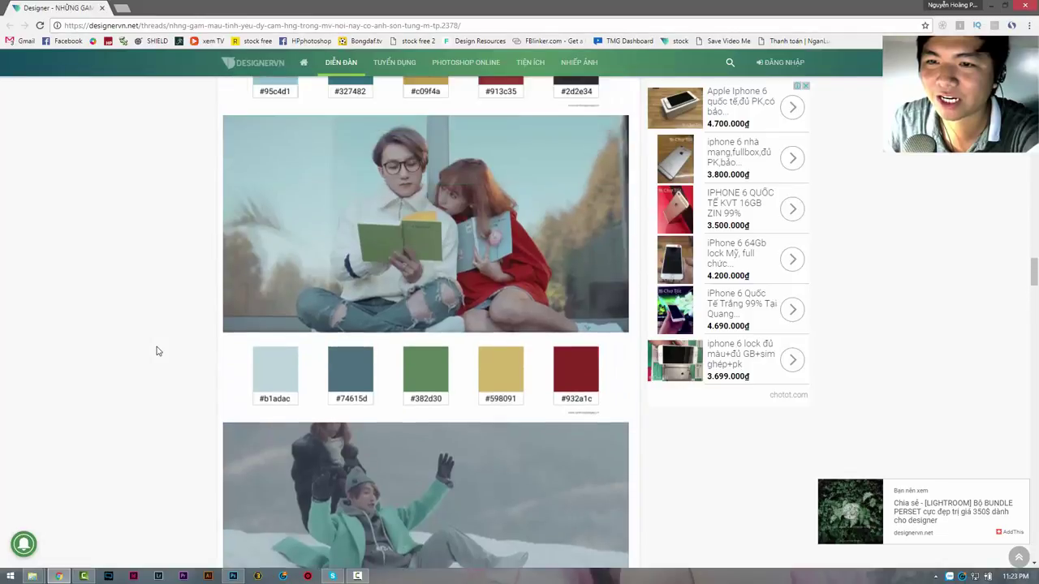
{"action": "scroll", "coordinate": [158, 351], "scroll_direction": "up", "scroll_amount": 2}
{"action": "scroll", "coordinate": [158, 351], "scroll_direction": "up", "scroll_amount": 2}
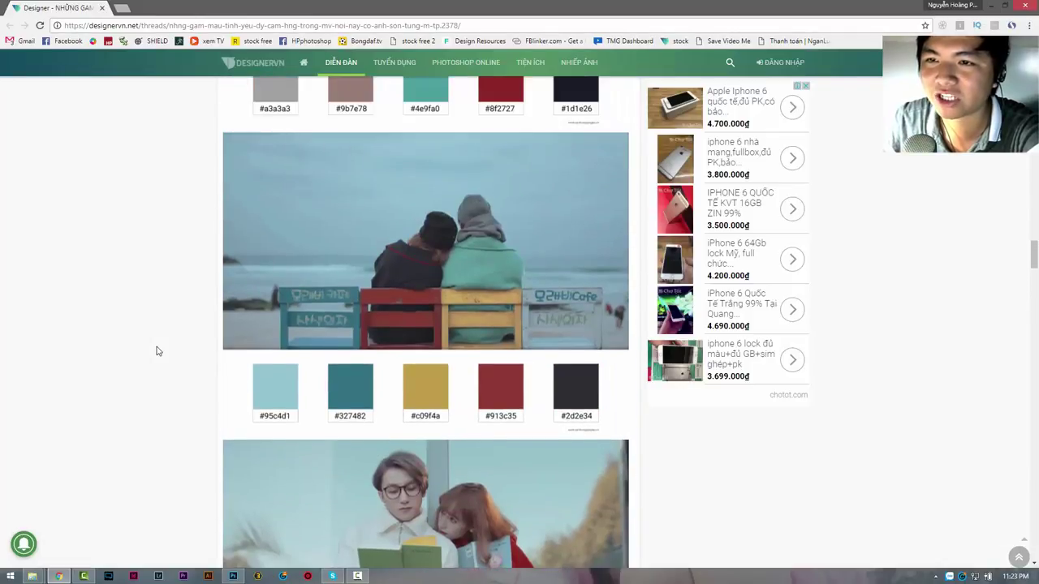
{"action": "scroll", "coordinate": [159, 350], "scroll_direction": "up", "scroll_amount": 4}
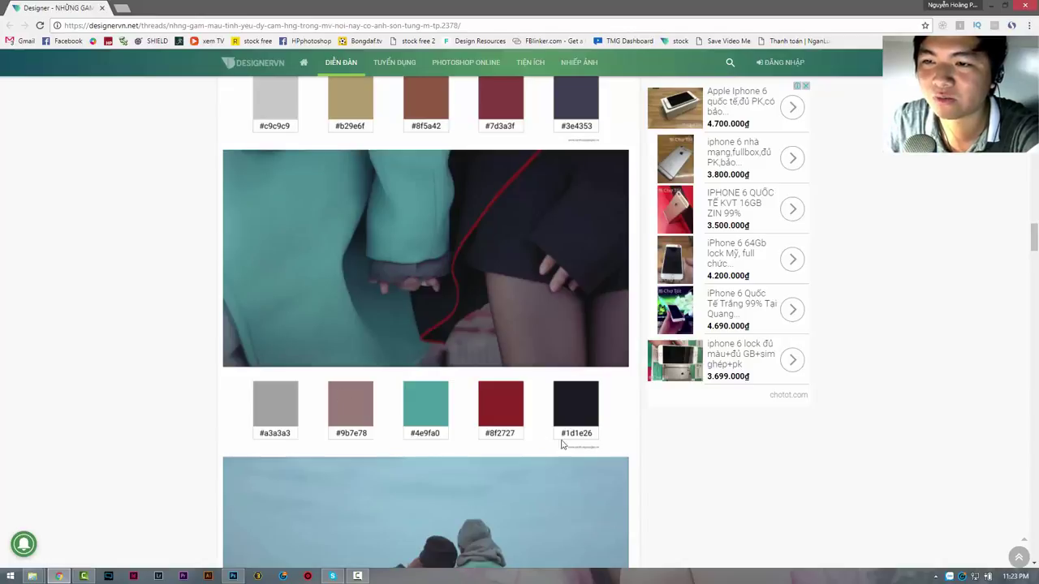
{"action": "scroll", "coordinate": [585, 412], "scroll_direction": "up", "scroll_amount": 4}
{"action": "scroll", "coordinate": [584, 412], "scroll_direction": "up", "scroll_amount": 4}
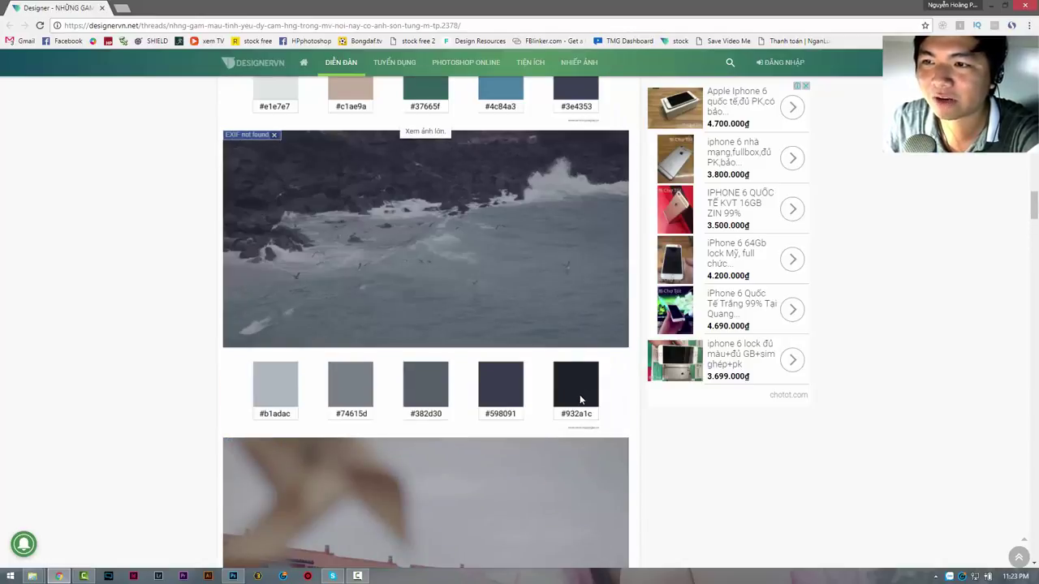
{"action": "scroll", "coordinate": [580, 393], "scroll_direction": "up", "scroll_amount": 2}
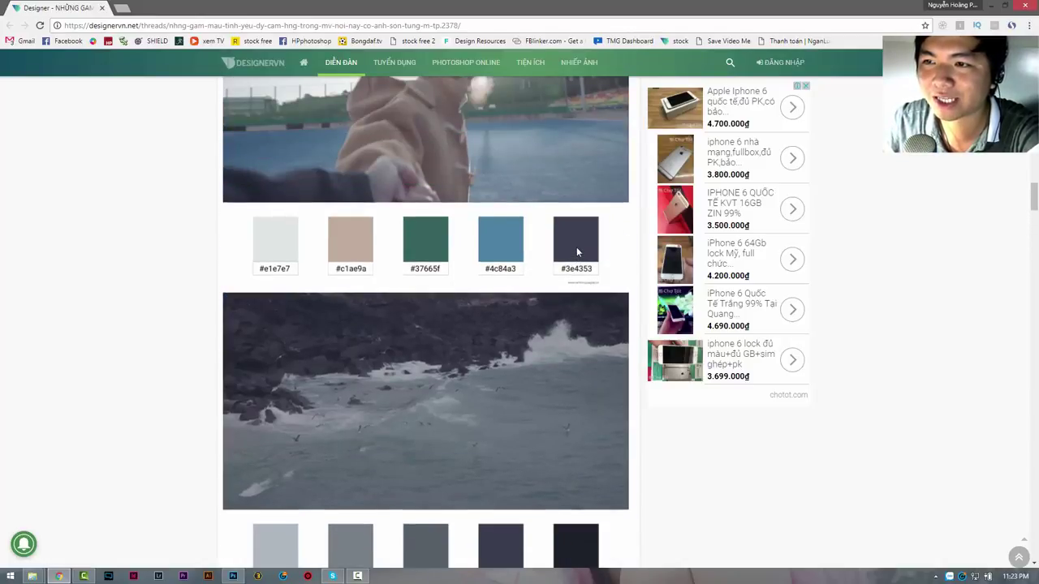
{"action": "scroll", "coordinate": [577, 251], "scroll_direction": "up", "scroll_amount": 2}
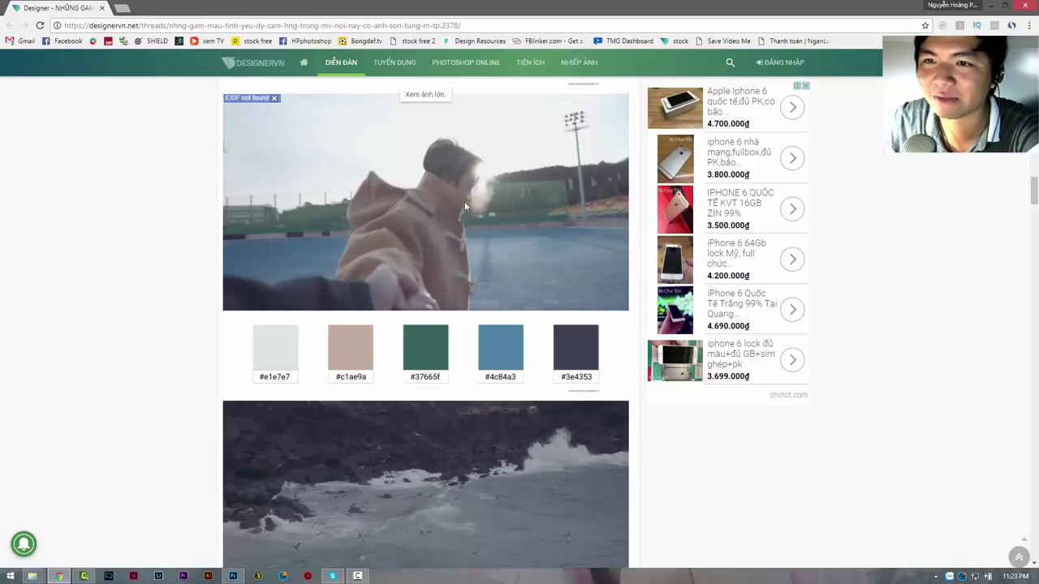
{"action": "scroll", "coordinate": [325, 276], "scroll_direction": "up", "scroll_amount": 3}
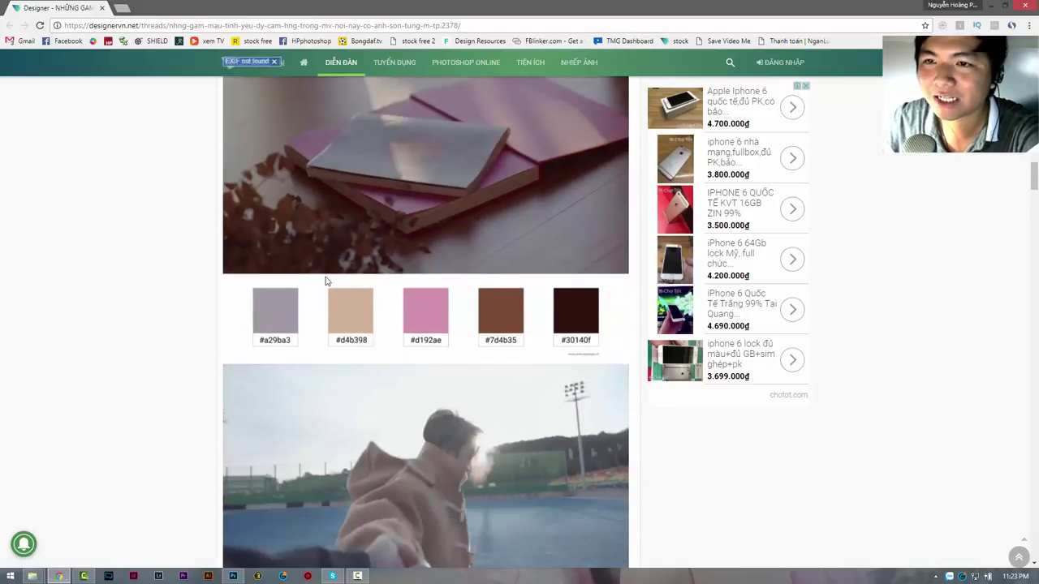
{"action": "scroll", "coordinate": [325, 280], "scroll_direction": "down", "scroll_amount": 4}
{"action": "scroll", "coordinate": [325, 281], "scroll_direction": "down", "scroll_amount": 5}
{"action": "scroll", "coordinate": [324, 281], "scroll_direction": "down", "scroll_amount": 1}
{"action": "scroll", "coordinate": [325, 281], "scroll_direction": "down", "scroll_amount": 3}
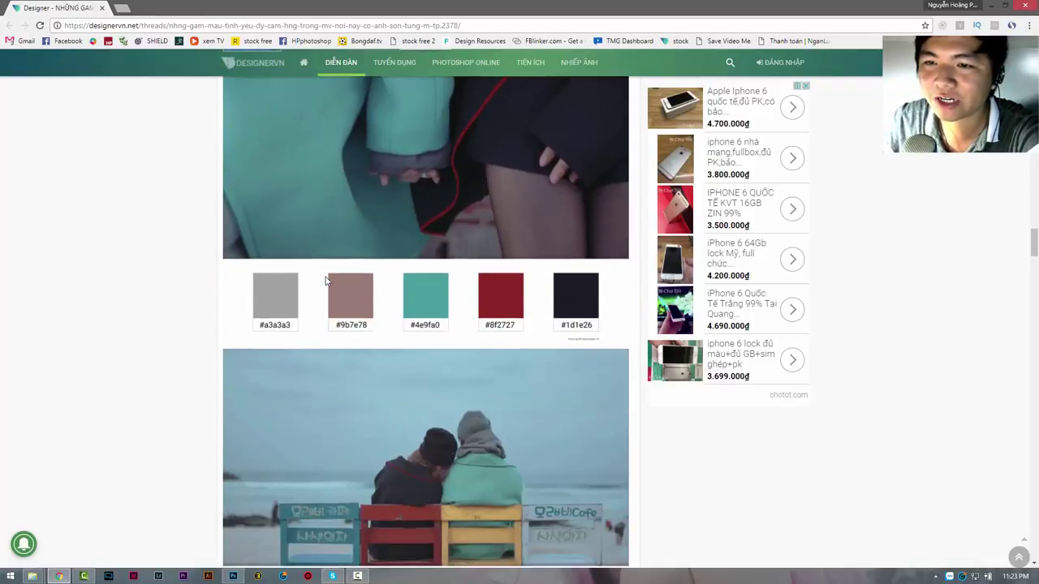
{"action": "scroll", "coordinate": [325, 281], "scroll_direction": "down", "scroll_amount": 2}
{"action": "scroll", "coordinate": [324, 281], "scroll_direction": "down", "scroll_amount": 4}
{"action": "scroll", "coordinate": [324, 280], "scroll_direction": "down", "scroll_amount": 3}
{"action": "scroll", "coordinate": [325, 281], "scroll_direction": "down", "scroll_amount": 5}
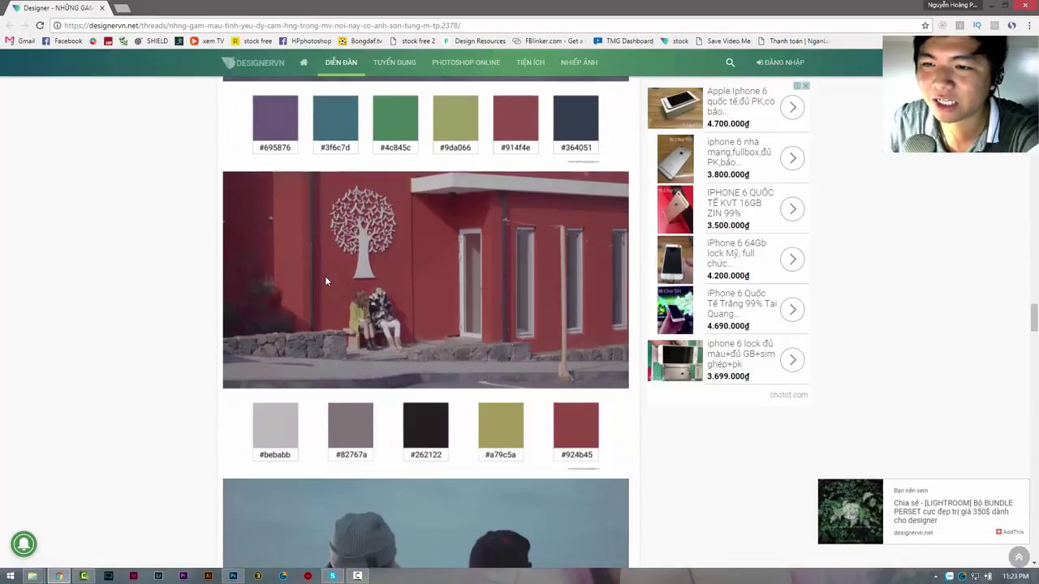
{"action": "scroll", "coordinate": [324, 280], "scroll_direction": "down", "scroll_amount": 3}
{"action": "scroll", "coordinate": [324, 281], "scroll_direction": "down", "scroll_amount": 4}
{"action": "scroll", "coordinate": [324, 281], "scroll_direction": "down", "scroll_amount": 2}
{"action": "scroll", "coordinate": [324, 281], "scroll_direction": "down", "scroll_amount": 4}
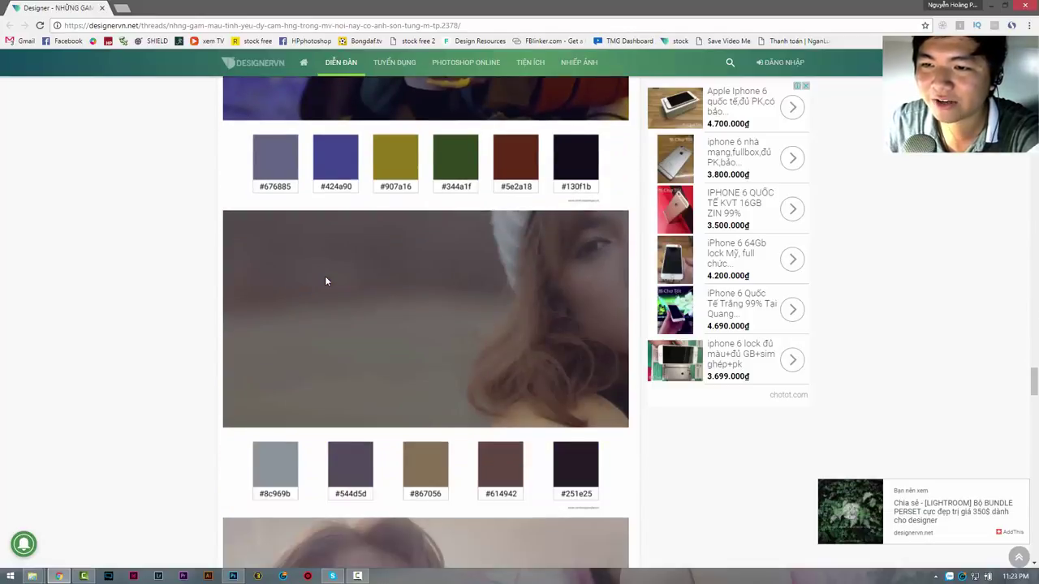
{"action": "scroll", "coordinate": [325, 281], "scroll_direction": "down", "scroll_amount": 2}
{"action": "scroll", "coordinate": [326, 281], "scroll_direction": "down", "scroll_amount": 3}
{"action": "scroll", "coordinate": [325, 281], "scroll_direction": "down", "scroll_amount": 2}
{"action": "scroll", "coordinate": [327, 281], "scroll_direction": "down", "scroll_amount": 2}
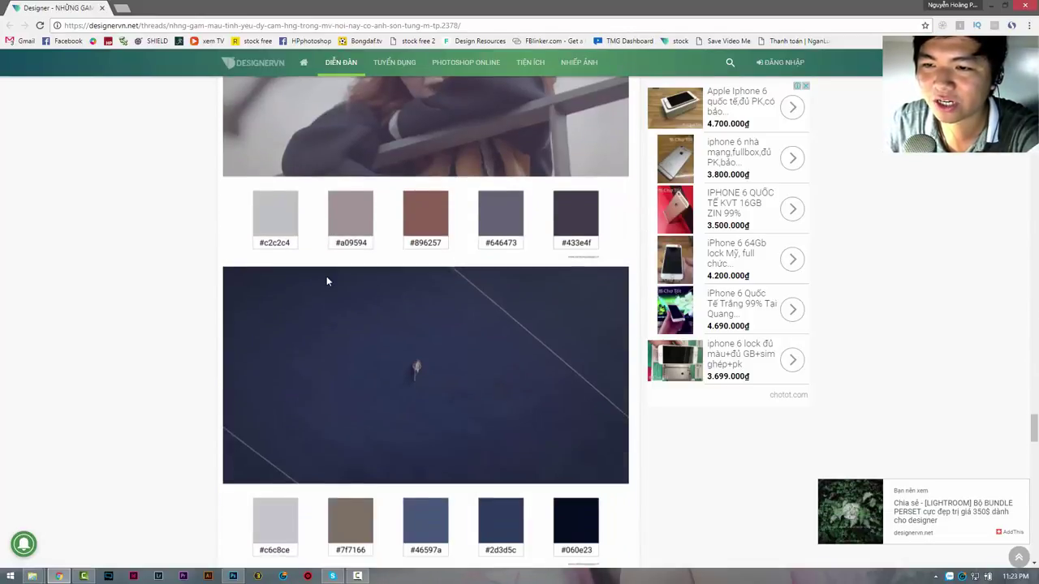
{"action": "scroll", "coordinate": [326, 281], "scroll_direction": "down", "scroll_amount": 2}
{"action": "scroll", "coordinate": [326, 281], "scroll_direction": "down", "scroll_amount": 3}
{"action": "scroll", "coordinate": [327, 281], "scroll_direction": "down", "scroll_amount": 4}
{"action": "scroll", "coordinate": [327, 281], "scroll_direction": "down", "scroll_amount": 5}
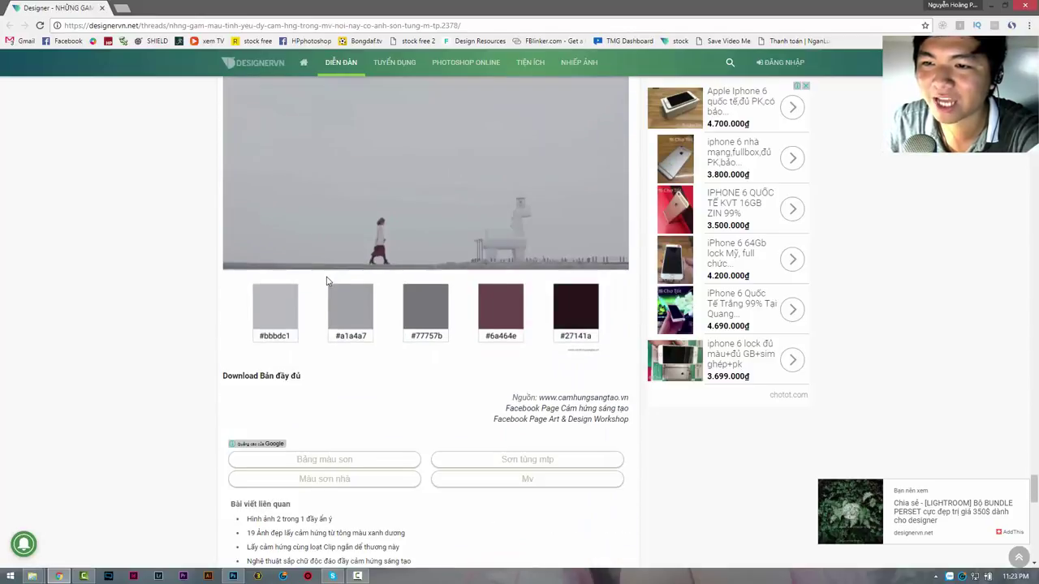
{"action": "scroll", "coordinate": [433, 223], "scroll_direction": "up", "scroll_amount": 2}
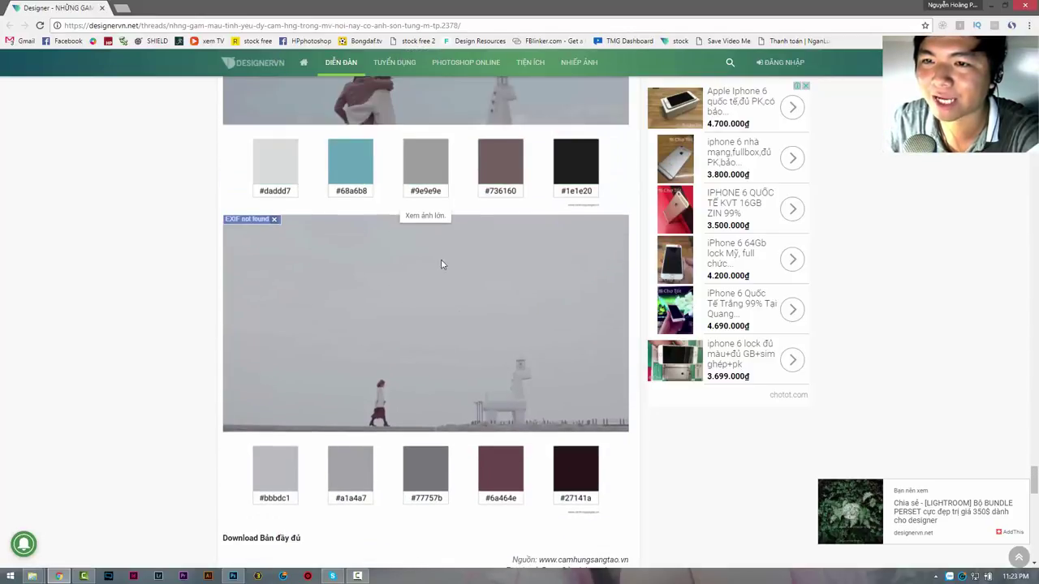
{"action": "scroll", "coordinate": [340, 319], "scroll_direction": "up", "scroll_amount": 2}
{"action": "scroll", "coordinate": [341, 306], "scroll_direction": "up", "scroll_amount": 1}
{"action": "scroll", "coordinate": [375, 257], "scroll_direction": "up", "scroll_amount": 2}
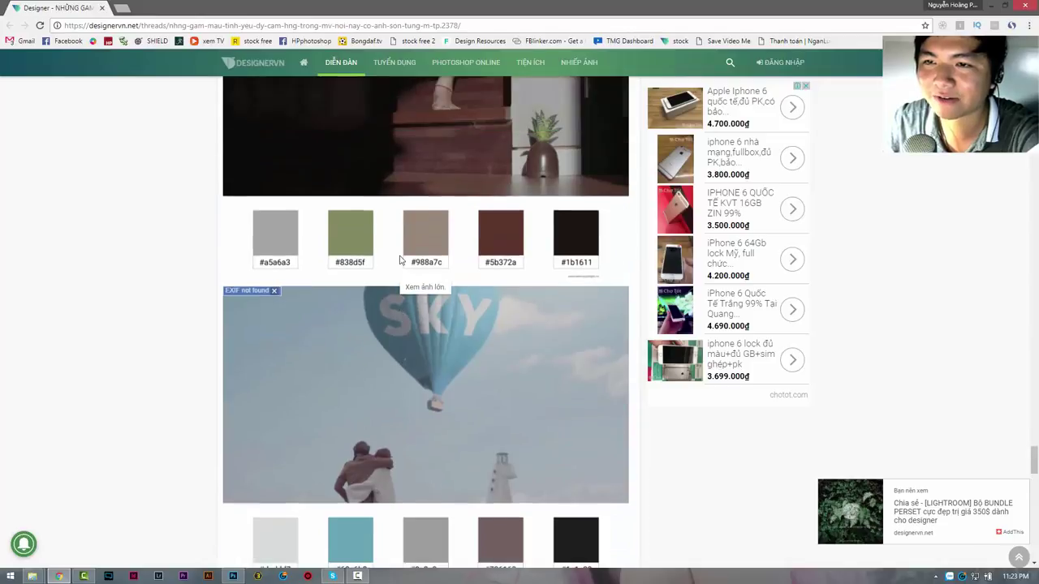
{"action": "scroll", "coordinate": [400, 260], "scroll_direction": "up", "scroll_amount": 1}
{"action": "scroll", "coordinate": [422, 324], "scroll_direction": "up", "scroll_amount": 3}
{"action": "scroll", "coordinate": [458, 364], "scroll_direction": "up", "scroll_amount": 1}
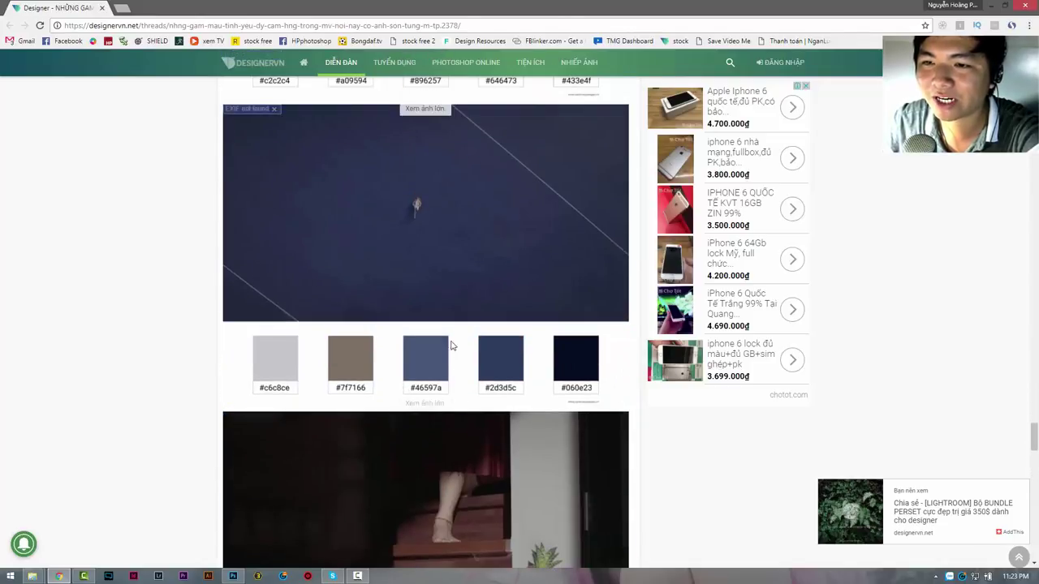
{"action": "scroll", "coordinate": [420, 358], "scroll_direction": "up", "scroll_amount": 2}
{"action": "scroll", "coordinate": [431, 374], "scroll_direction": "up", "scroll_amount": 1}
{"action": "scroll", "coordinate": [439, 393], "scroll_direction": "up", "scroll_amount": 3}
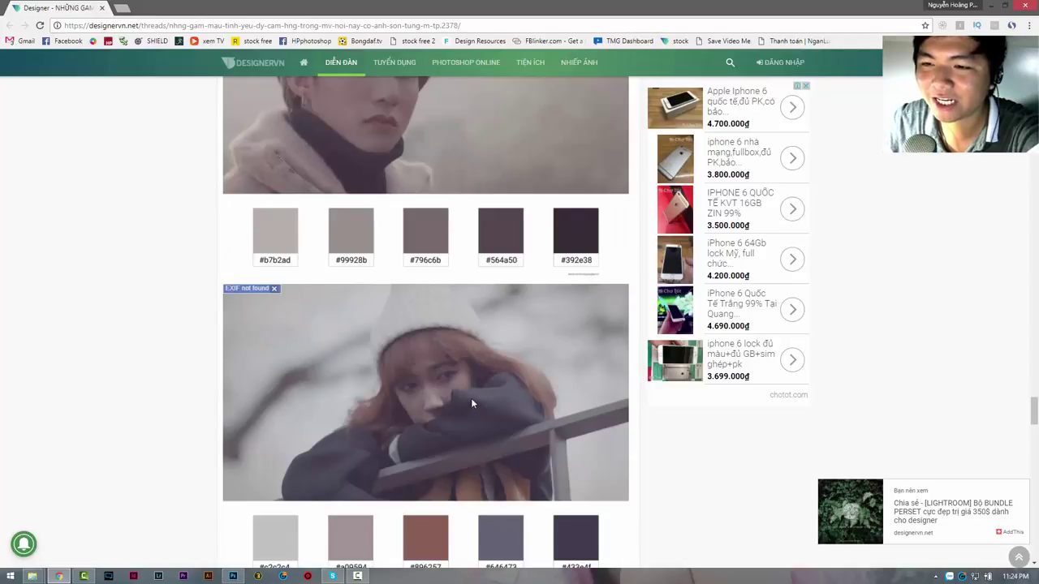
{"action": "scroll", "coordinate": [430, 374], "scroll_direction": "up", "scroll_amount": 2}
{"action": "scroll", "coordinate": [365, 214], "scroll_direction": "up", "scroll_amount": 1}
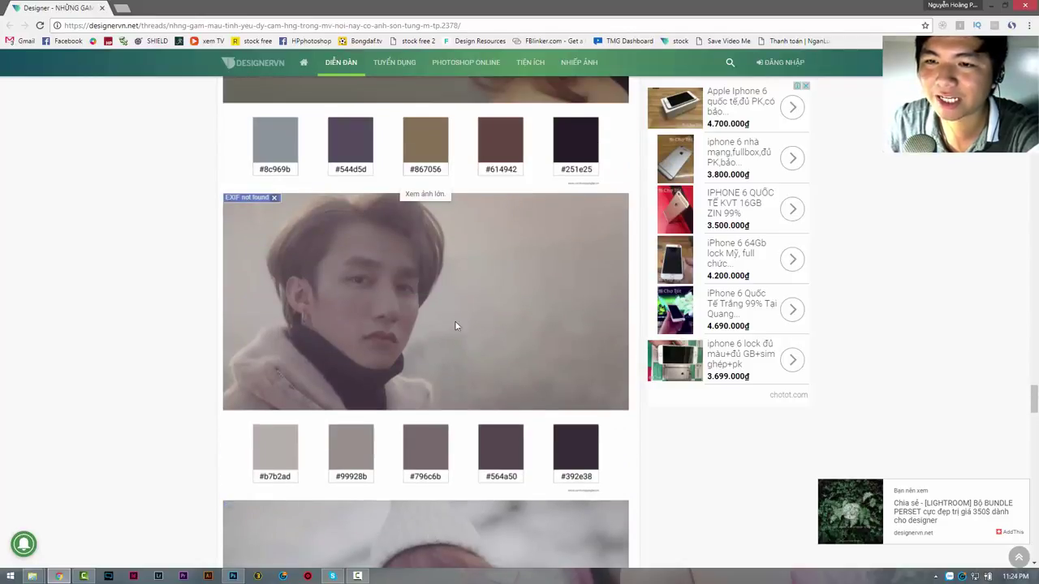
{"action": "scroll", "coordinate": [462, 309], "scroll_direction": "up", "scroll_amount": 4}
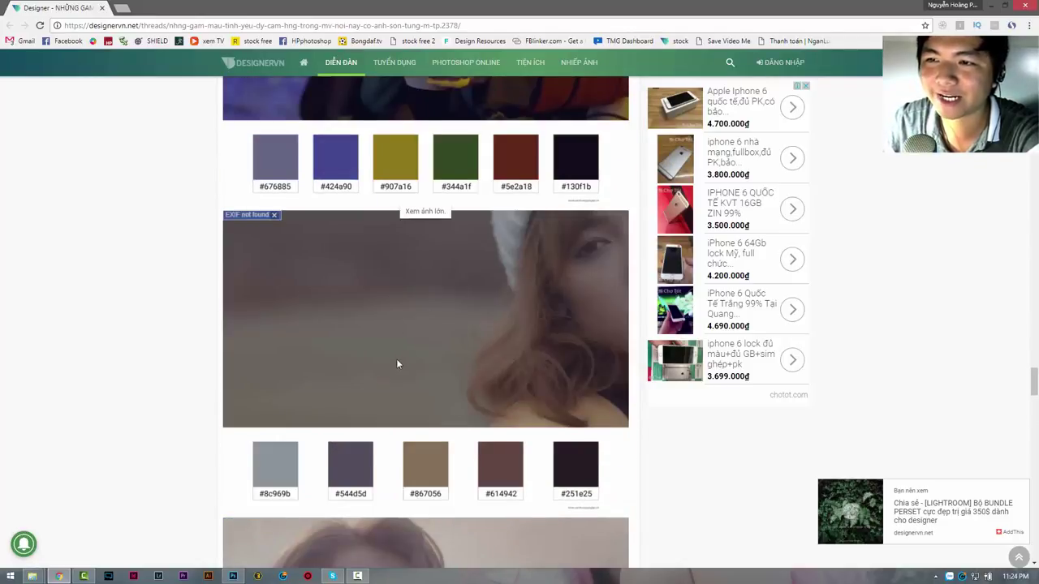
{"action": "scroll", "coordinate": [397, 362], "scroll_direction": "up", "scroll_amount": 3}
{"action": "scroll", "coordinate": [425, 338], "scroll_direction": "up", "scroll_amount": 1}
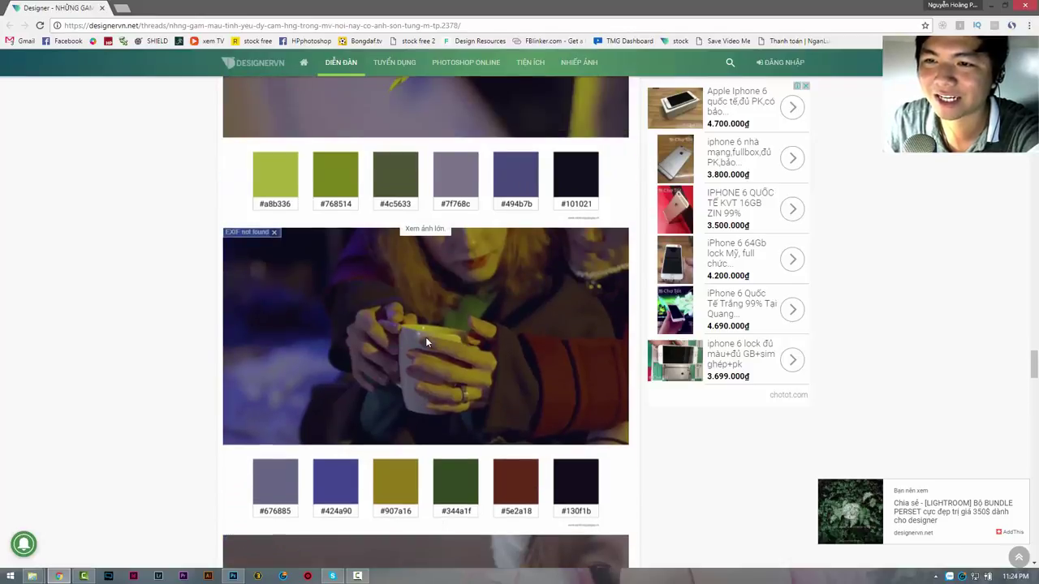
{"action": "scroll", "coordinate": [425, 337], "scroll_direction": "up", "scroll_amount": 2}
{"action": "scroll", "coordinate": [427, 342], "scroll_direction": "up", "scroll_amount": 4}
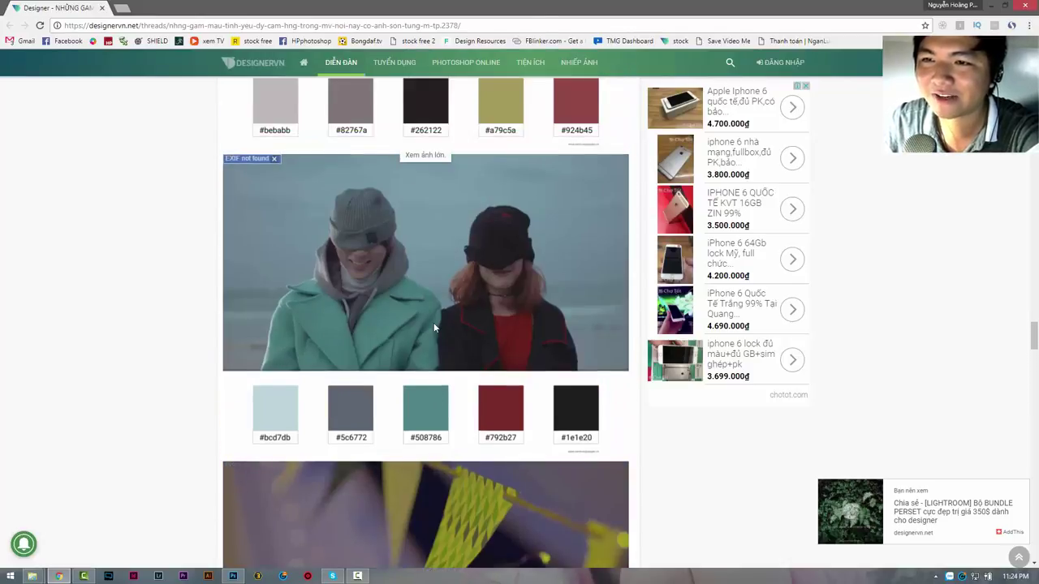
{"action": "scroll", "coordinate": [434, 328], "scroll_direction": "up", "scroll_amount": 1}
{"action": "scroll", "coordinate": [398, 361], "scroll_direction": "down", "scroll_amount": 1}
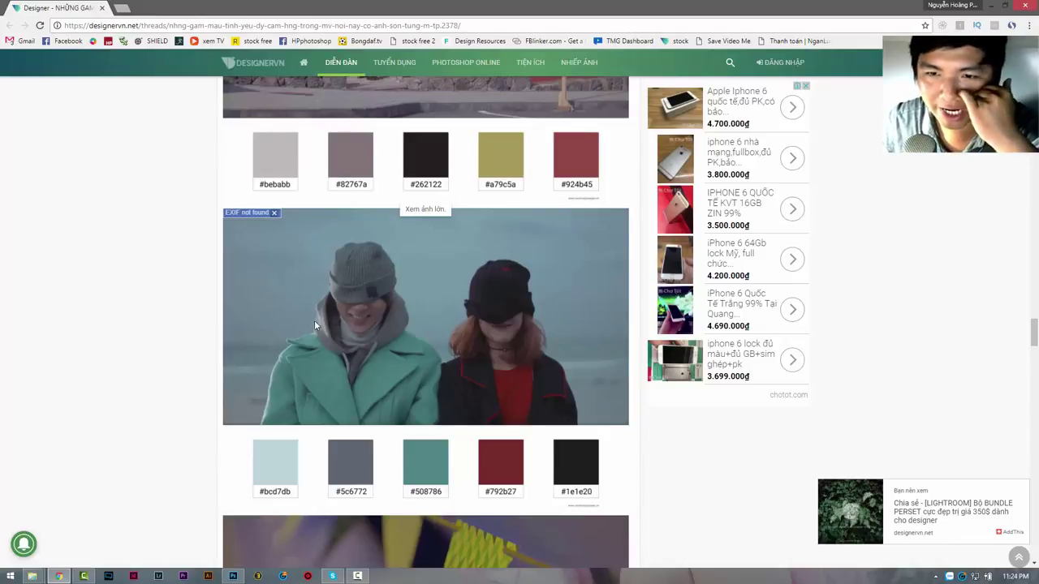
{"action": "scroll", "coordinate": [139, 330], "scroll_direction": "up", "scroll_amount": 3}
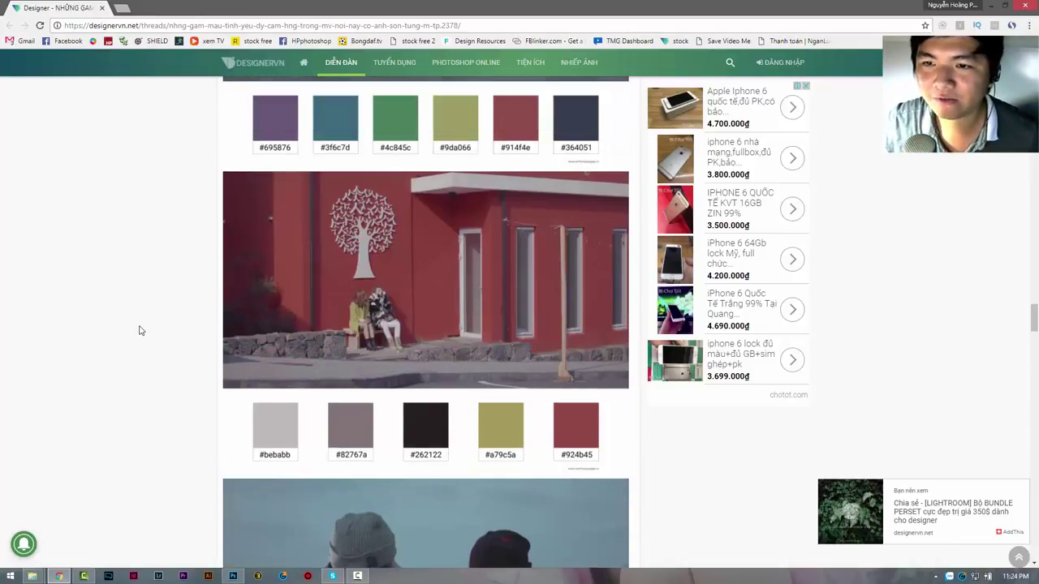
{"action": "scroll", "coordinate": [139, 330], "scroll_direction": "up", "scroll_amount": 3}
{"action": "scroll", "coordinate": [457, 296], "scroll_direction": "down", "scroll_amount": 1}
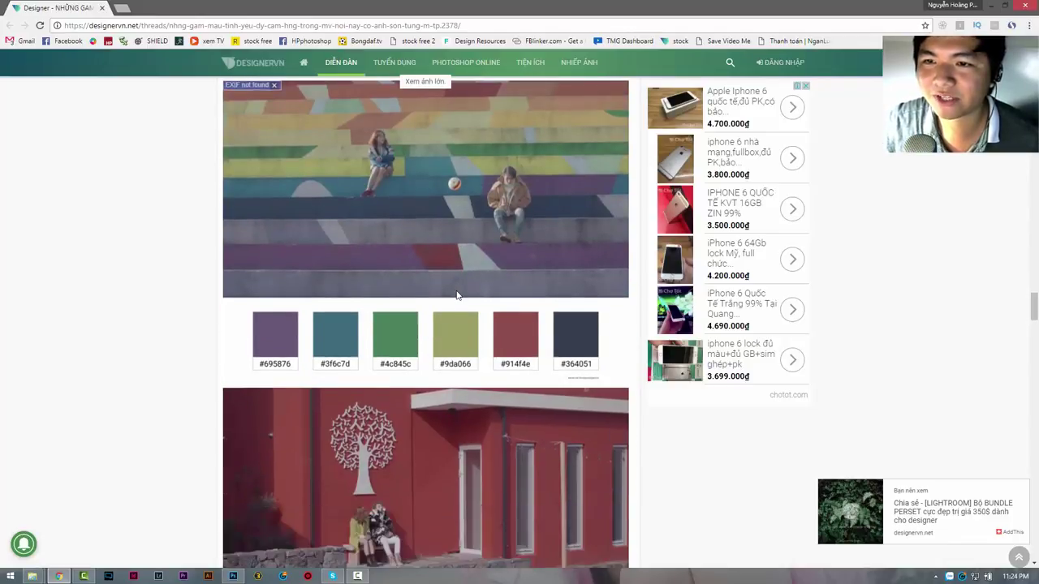
{"action": "scroll", "coordinate": [451, 324], "scroll_direction": "down", "scroll_amount": 1}
{"action": "scroll", "coordinate": [391, 349], "scroll_direction": "up", "scroll_amount": 2}
{"action": "scroll", "coordinate": [391, 352], "scroll_direction": "up", "scroll_amount": 3}
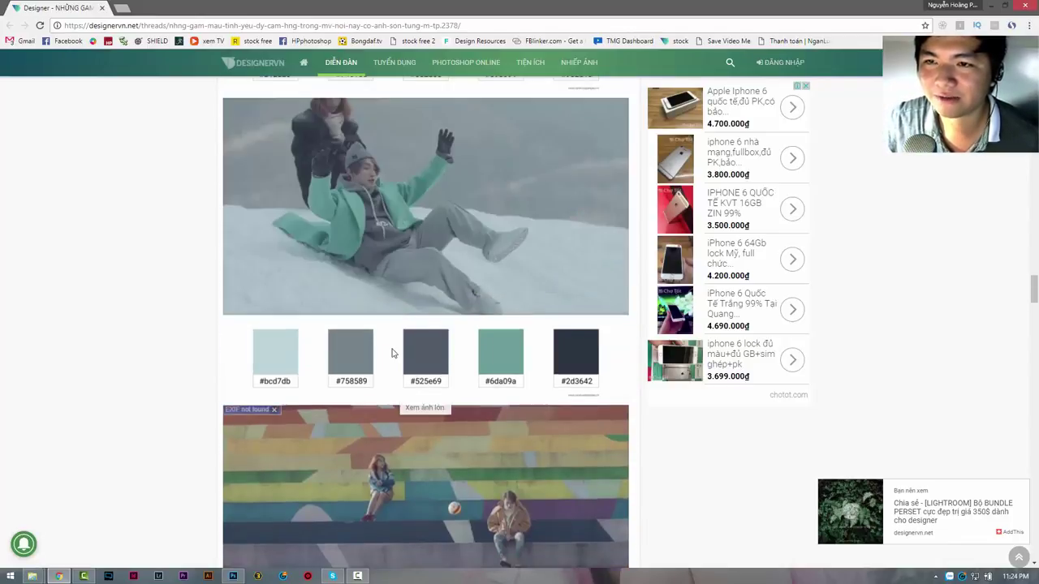
{"action": "scroll", "coordinate": [392, 353], "scroll_direction": "up", "scroll_amount": 3}
{"action": "scroll", "coordinate": [392, 352], "scroll_direction": "up", "scroll_amount": 1}
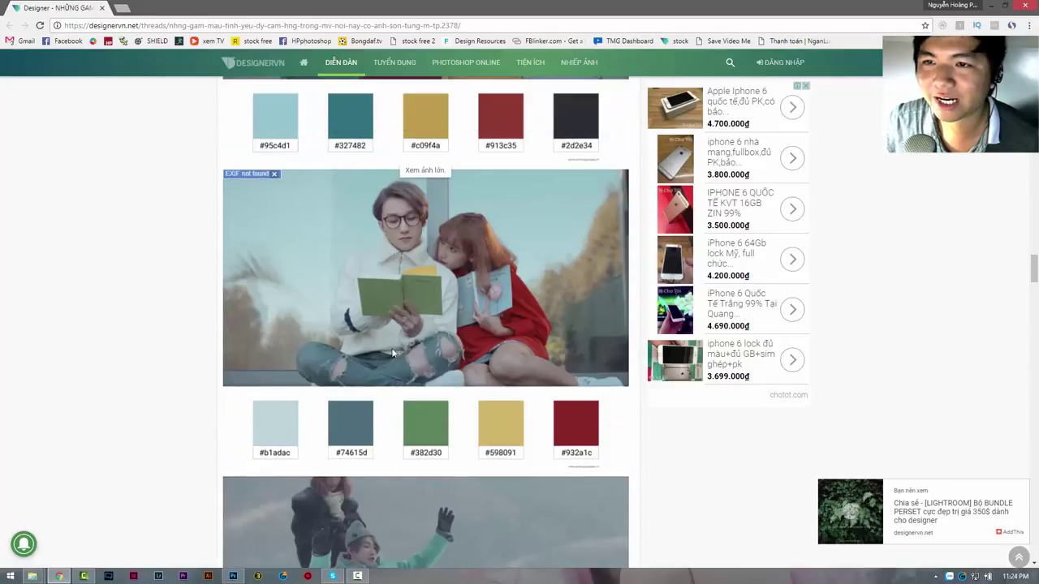
{"action": "scroll", "coordinate": [382, 300], "scroll_direction": "up", "scroll_amount": 1}
{"action": "scroll", "coordinate": [369, 243], "scroll_direction": "up", "scroll_amount": 1}
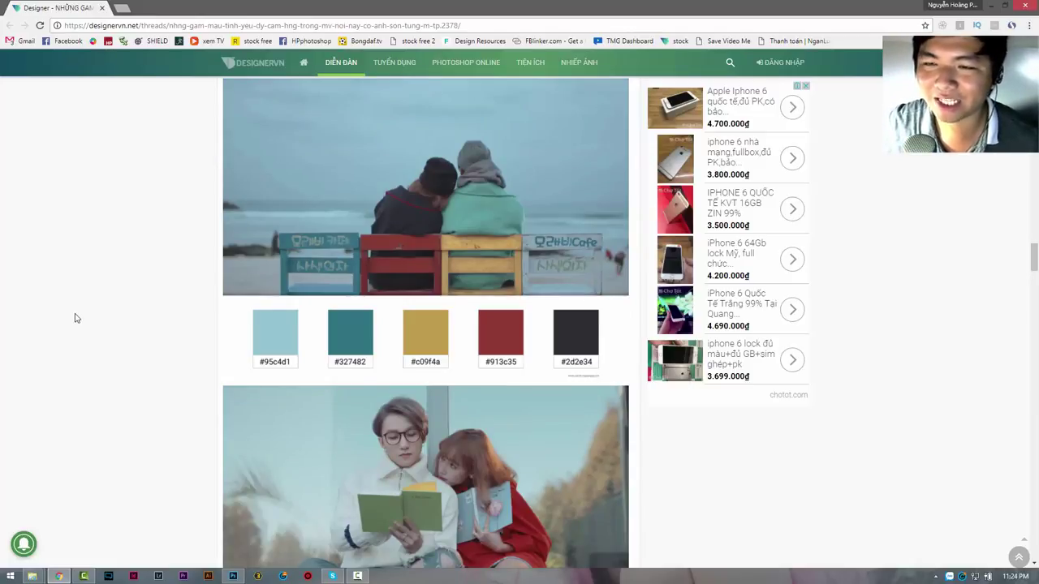
{"action": "scroll", "coordinate": [75, 318], "scroll_direction": "up", "scroll_amount": 2}
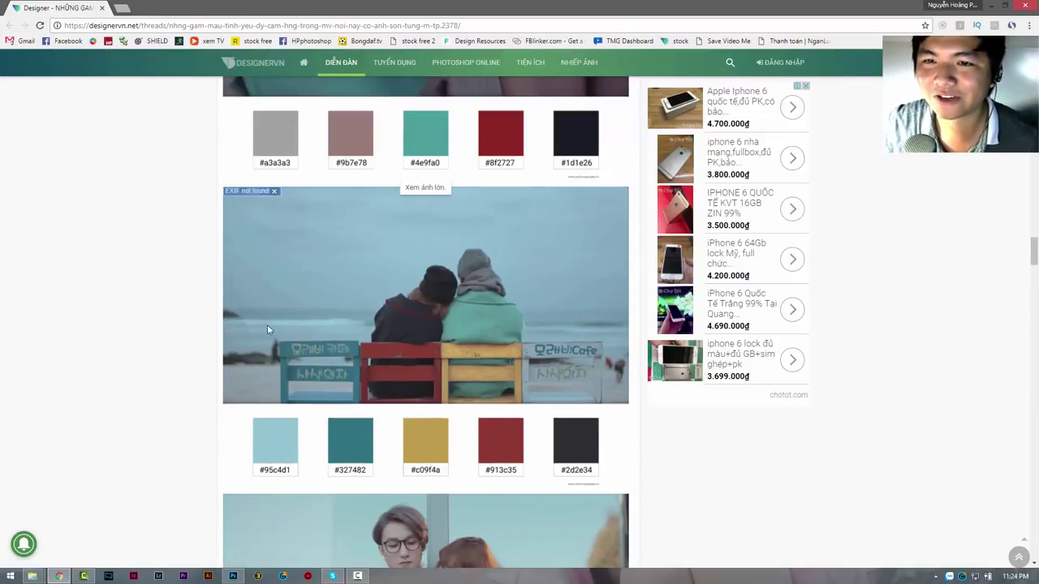
{"action": "scroll", "coordinate": [97, 330], "scroll_direction": "up", "scroll_amount": 3}
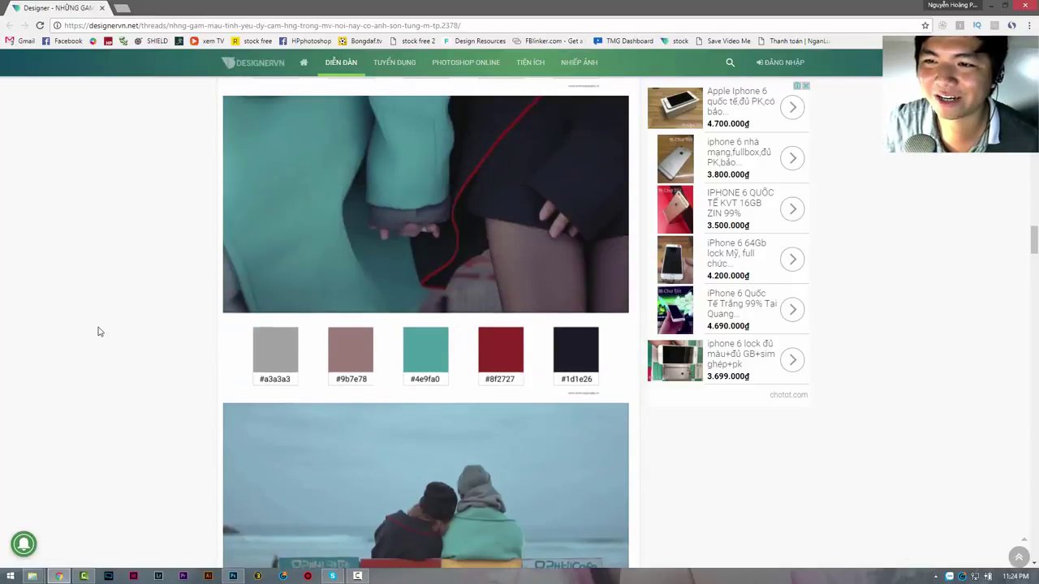
{"action": "scroll", "coordinate": [99, 331], "scroll_direction": "down", "scroll_amount": 1}
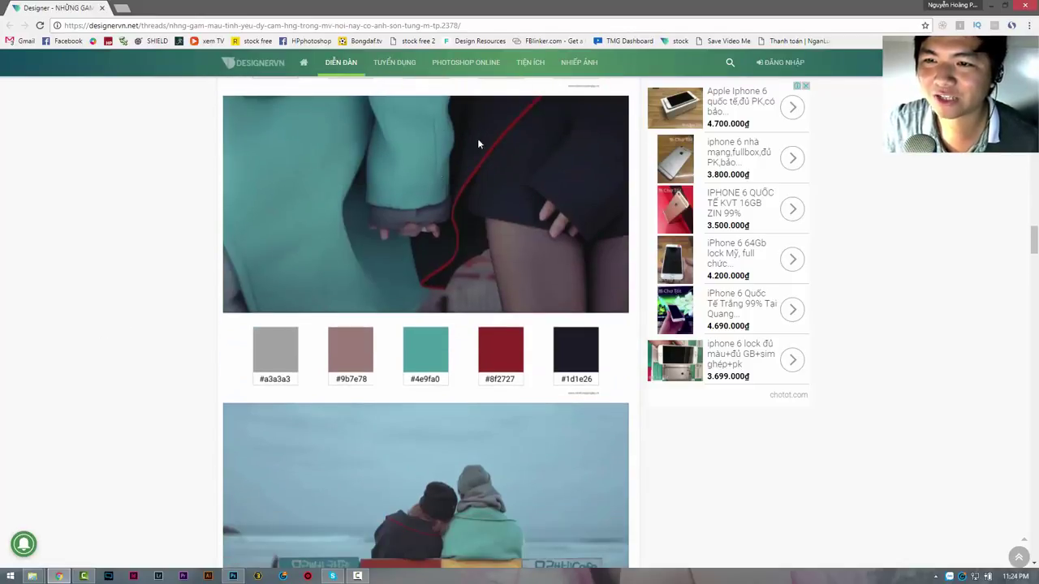
{"action": "scroll", "coordinate": [162, 274], "scroll_direction": "down", "scroll_amount": 1}
{"action": "scroll", "coordinate": [125, 301], "scroll_direction": "down", "scroll_amount": 4}
{"action": "scroll", "coordinate": [125, 302], "scroll_direction": "down", "scroll_amount": 7}
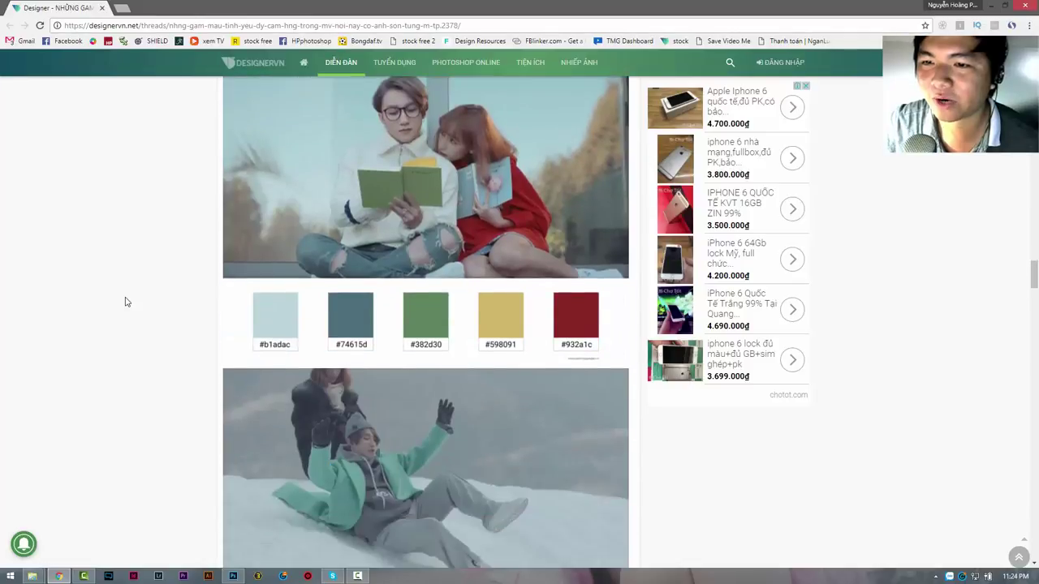
{"action": "scroll", "coordinate": [125, 302], "scroll_direction": "down", "scroll_amount": 1}
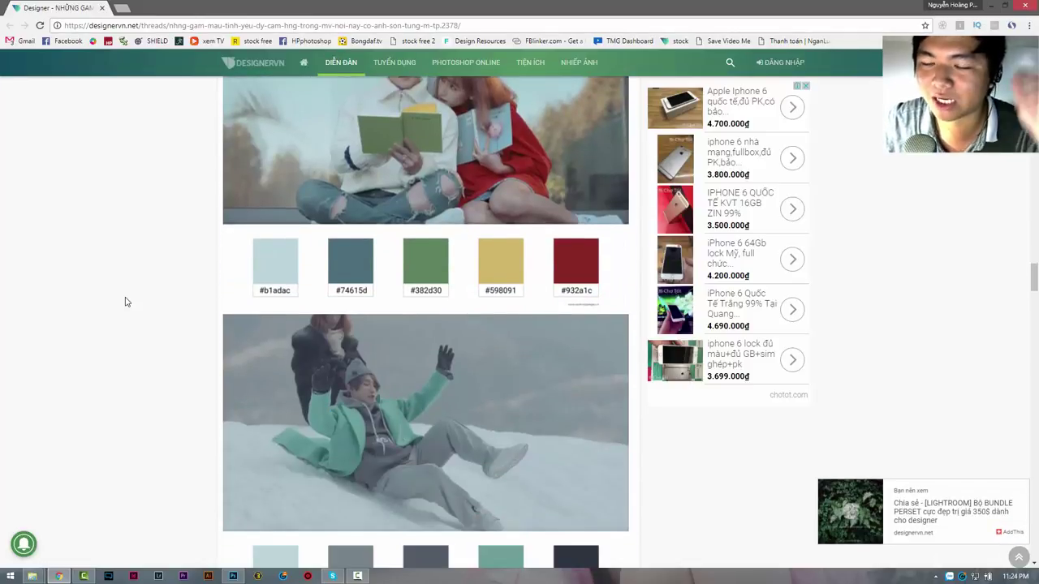
{"action": "scroll", "coordinate": [125, 302], "scroll_direction": "down", "scroll_amount": 2}
{"action": "scroll", "coordinate": [125, 302], "scroll_direction": "down", "scroll_amount": 3}
{"action": "scroll", "coordinate": [125, 302], "scroll_direction": "down", "scroll_amount": 2}
{"action": "scroll", "coordinate": [125, 302], "scroll_direction": "down", "scroll_amount": 1}
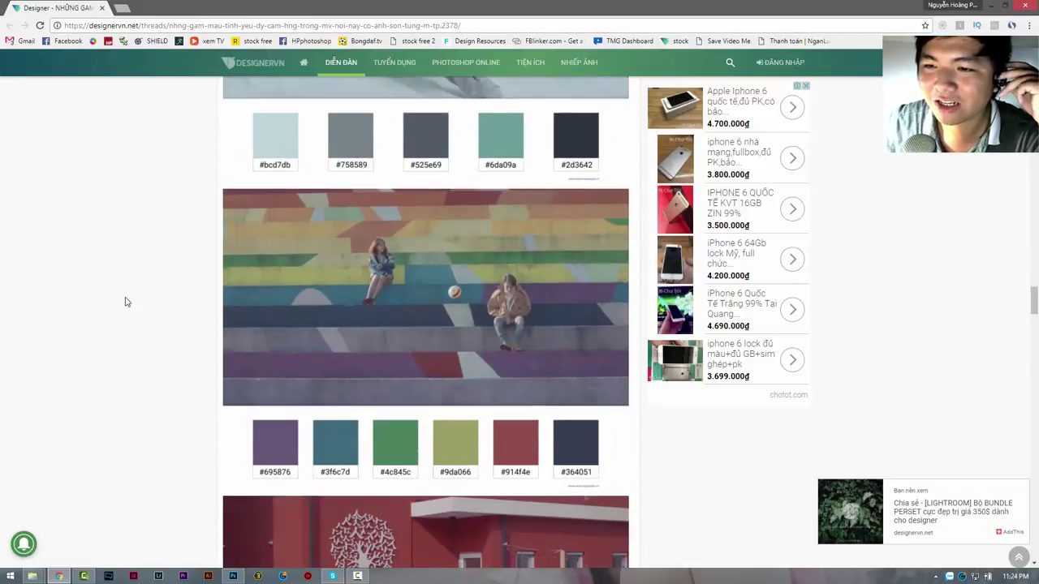
{"action": "scroll", "coordinate": [125, 300], "scroll_direction": "down", "scroll_amount": 2}
{"action": "scroll", "coordinate": [165, 300], "scroll_direction": "down", "scroll_amount": 4}
{"action": "scroll", "coordinate": [172, 304], "scroll_direction": "down", "scroll_amount": 2}
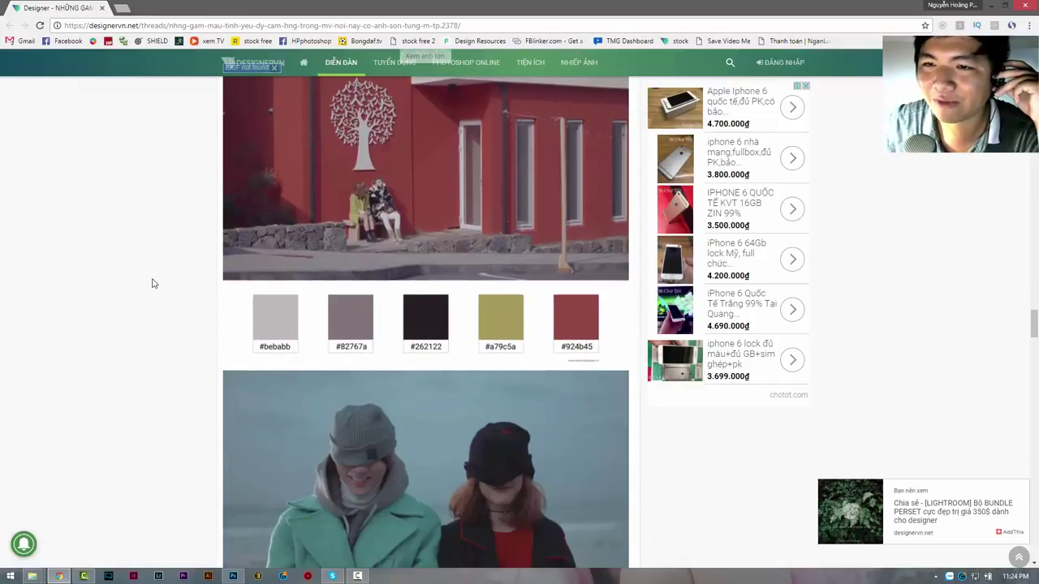
{"action": "scroll", "coordinate": [154, 284], "scroll_direction": "down", "scroll_amount": 3}
{"action": "scroll", "coordinate": [155, 283], "scroll_direction": "down", "scroll_amount": 2}
{"action": "scroll", "coordinate": [156, 283], "scroll_direction": "down", "scroll_amount": 5}
{"action": "scroll", "coordinate": [155, 283], "scroll_direction": "down", "scroll_amount": 6}
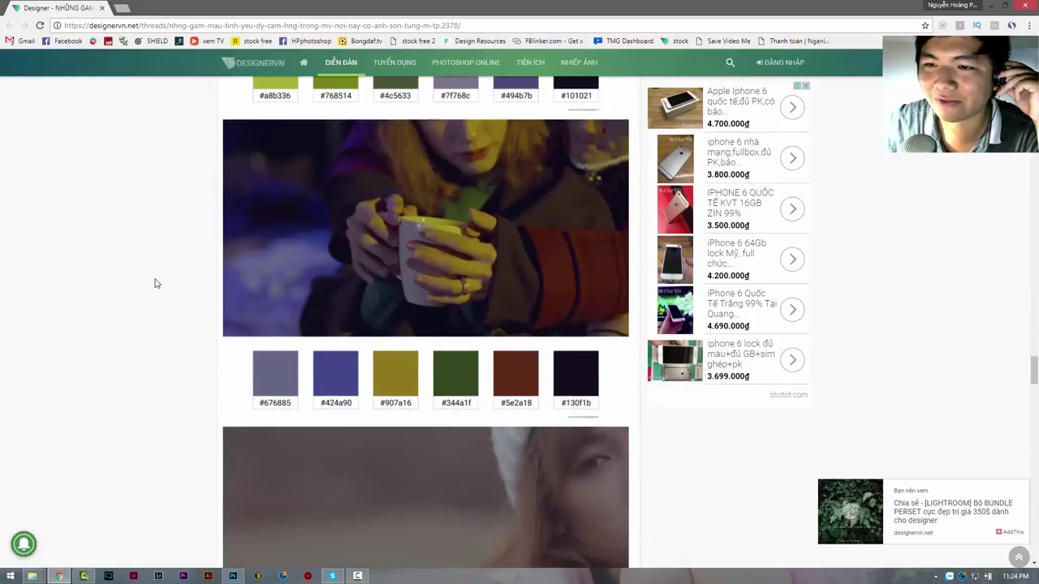
{"action": "scroll", "coordinate": [156, 283], "scroll_direction": "down", "scroll_amount": 5}
{"action": "scroll", "coordinate": [157, 280], "scroll_direction": "down", "scroll_amount": 3}
{"action": "scroll", "coordinate": [160, 280], "scroll_direction": "down", "scroll_amount": 1}
{"action": "scroll", "coordinate": [159, 279], "scroll_direction": "down", "scroll_amount": 2}
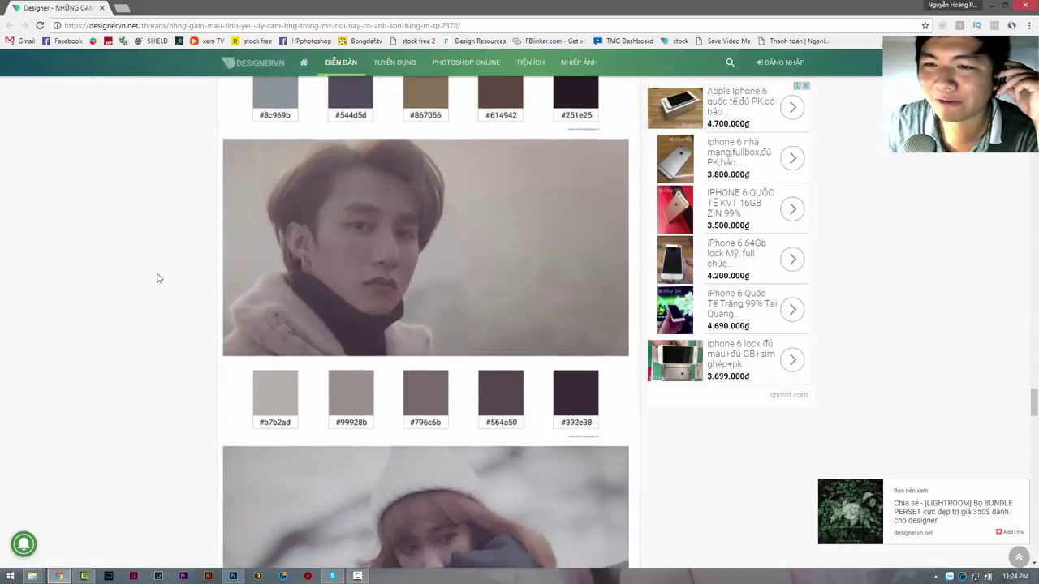
{"action": "scroll", "coordinate": [160, 278], "scroll_direction": "down", "scroll_amount": 4}
{"action": "mouse_move", "coordinate": [340, 350]}
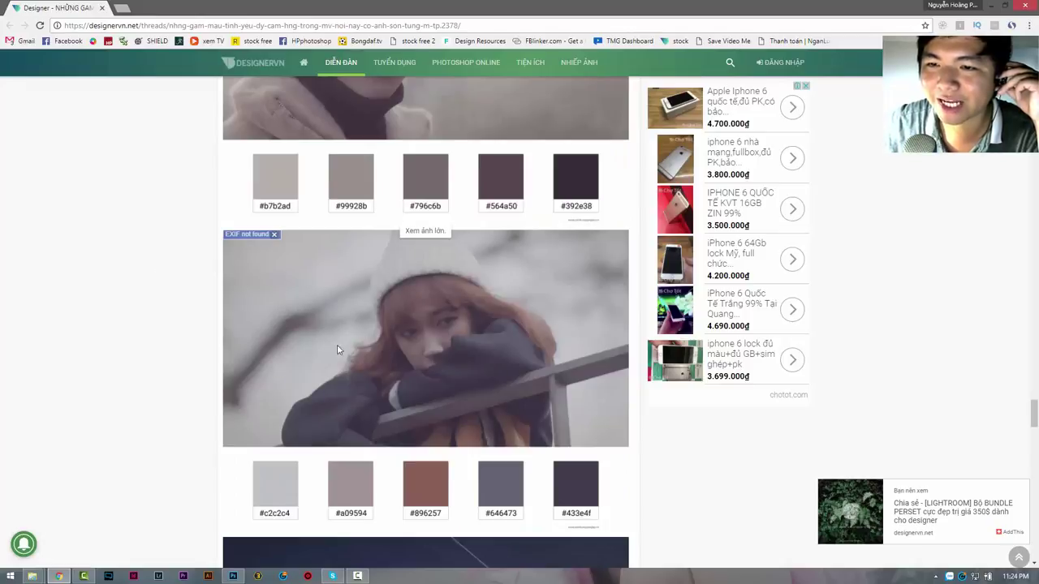
{"action": "scroll", "coordinate": [99, 349], "scroll_direction": "down", "scroll_amount": 4}
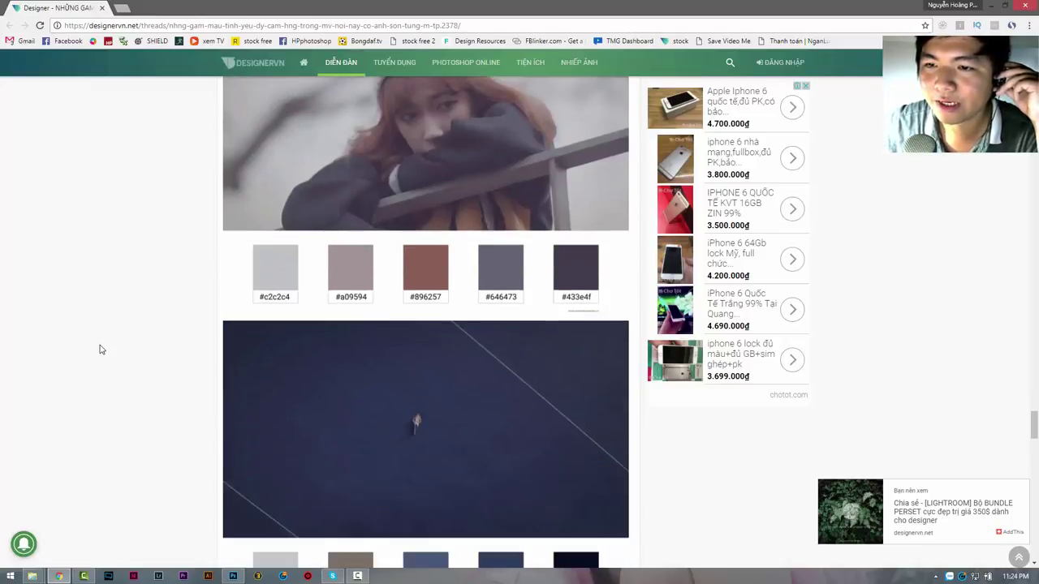
{"action": "scroll", "coordinate": [100, 349], "scroll_direction": "up", "scroll_amount": 5}
{"action": "scroll", "coordinate": [102, 349], "scroll_direction": "up", "scroll_amount": 2}
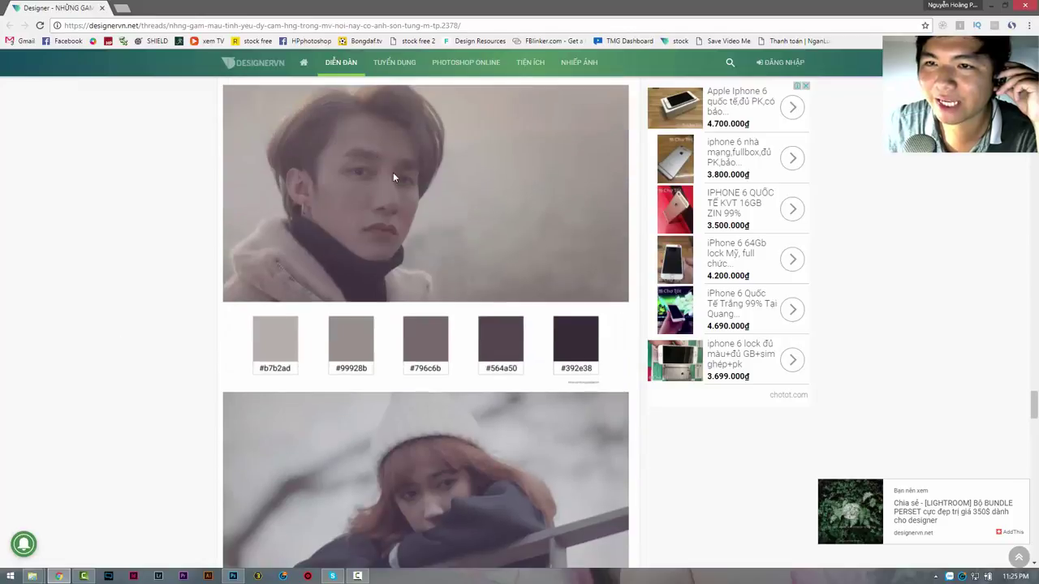
Step: Enlarge the man's portrait photo to full resolution, then shrink it back
{"action": "left_click", "coordinate": [436, 249]}
{"action": "left_click", "coordinate": [429, 255]}
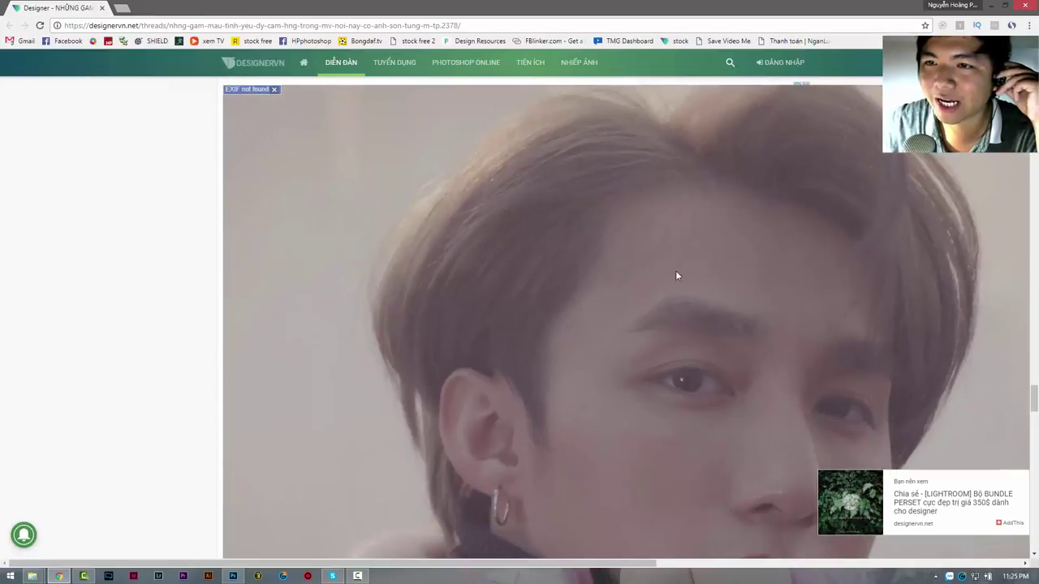
{"action": "left_click", "coordinate": [297, 255]}
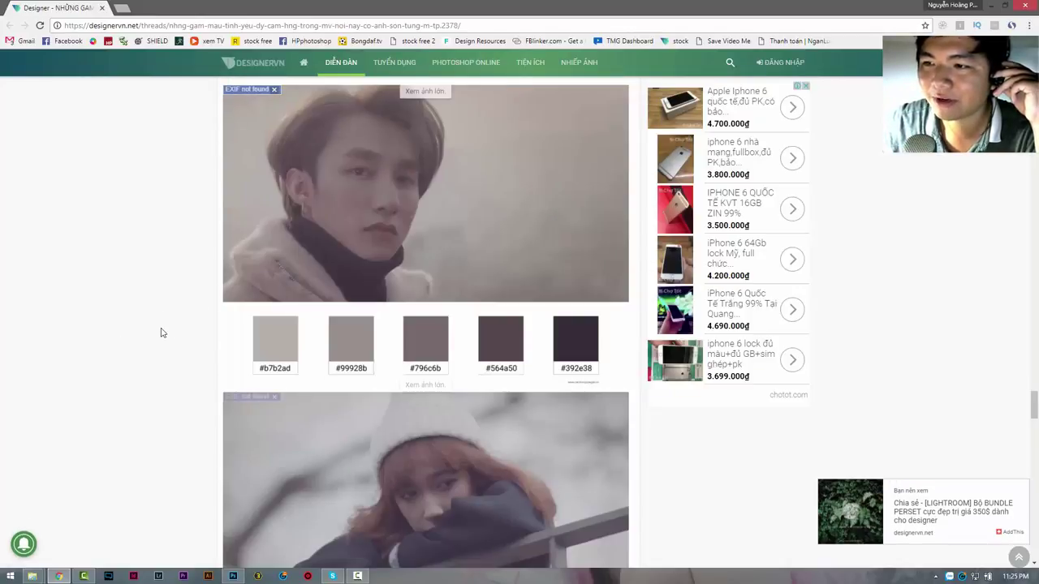
Step: Scroll up to the row-houses image with swatches #c9c9c9 to #3e4353
{"action": "scroll", "coordinate": [162, 329], "scroll_direction": "up", "scroll_amount": 7}
{"action": "scroll", "coordinate": [160, 329], "scroll_direction": "up", "scroll_amount": 7}
{"action": "scroll", "coordinate": [161, 330], "scroll_direction": "up", "scroll_amount": 2}
{"action": "scroll", "coordinate": [161, 330], "scroll_direction": "up", "scroll_amount": 3}
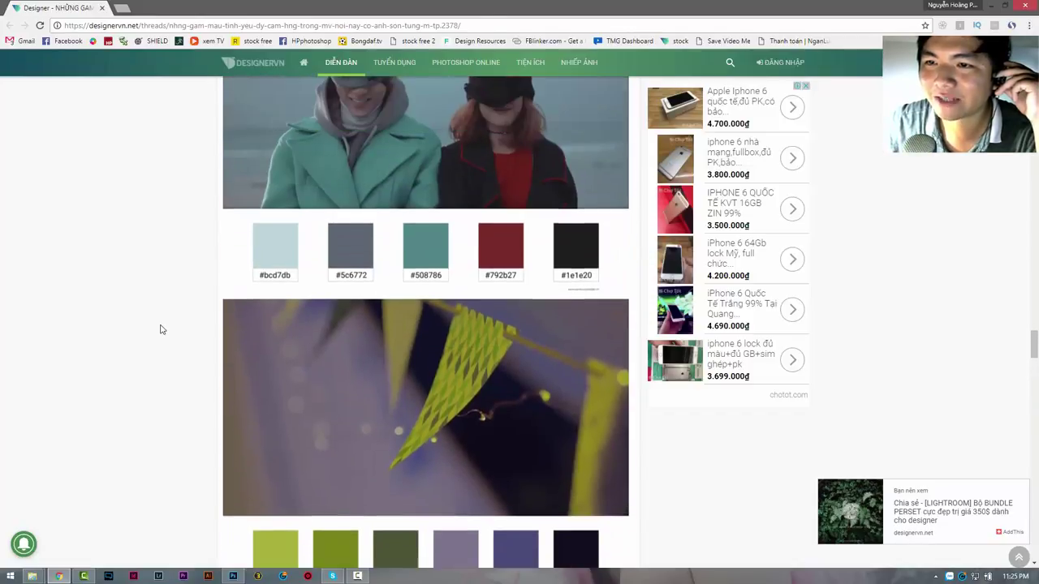
{"action": "scroll", "coordinate": [160, 329], "scroll_direction": "up", "scroll_amount": 1}
{"action": "scroll", "coordinate": [160, 330], "scroll_direction": "up", "scroll_amount": 3}
{"action": "scroll", "coordinate": [161, 330], "scroll_direction": "up", "scroll_amount": 2}
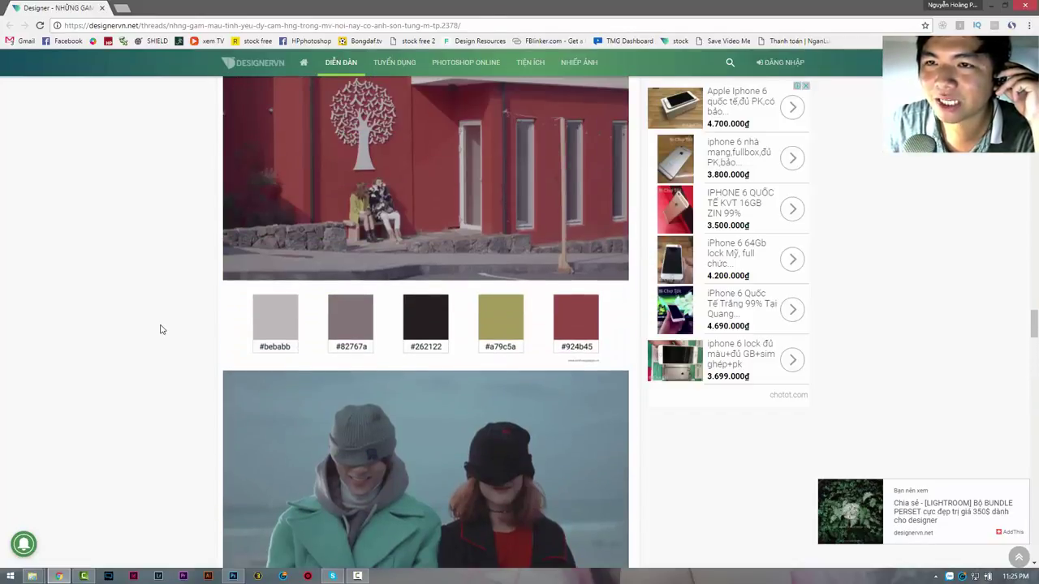
{"action": "scroll", "coordinate": [160, 329], "scroll_direction": "up", "scroll_amount": 2}
{"action": "scroll", "coordinate": [161, 329], "scroll_direction": "up", "scroll_amount": 3}
{"action": "scroll", "coordinate": [161, 330], "scroll_direction": "up", "scroll_amount": 3}
{"action": "scroll", "coordinate": [160, 329], "scroll_direction": "up", "scroll_amount": 4}
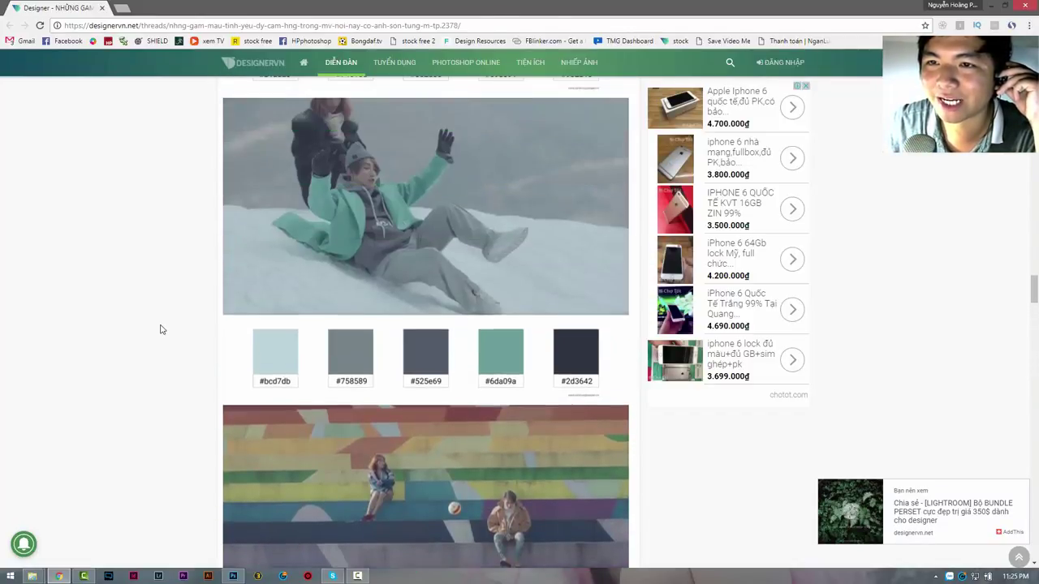
{"action": "scroll", "coordinate": [160, 330], "scroll_direction": "up", "scroll_amount": 2}
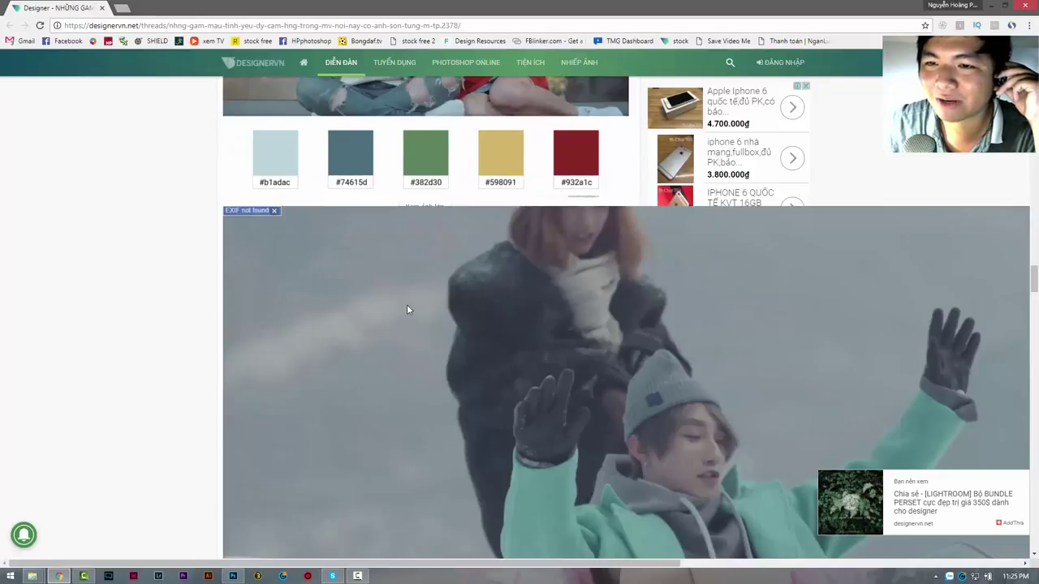
{"action": "mouse_move", "coordinate": [425, 206]}
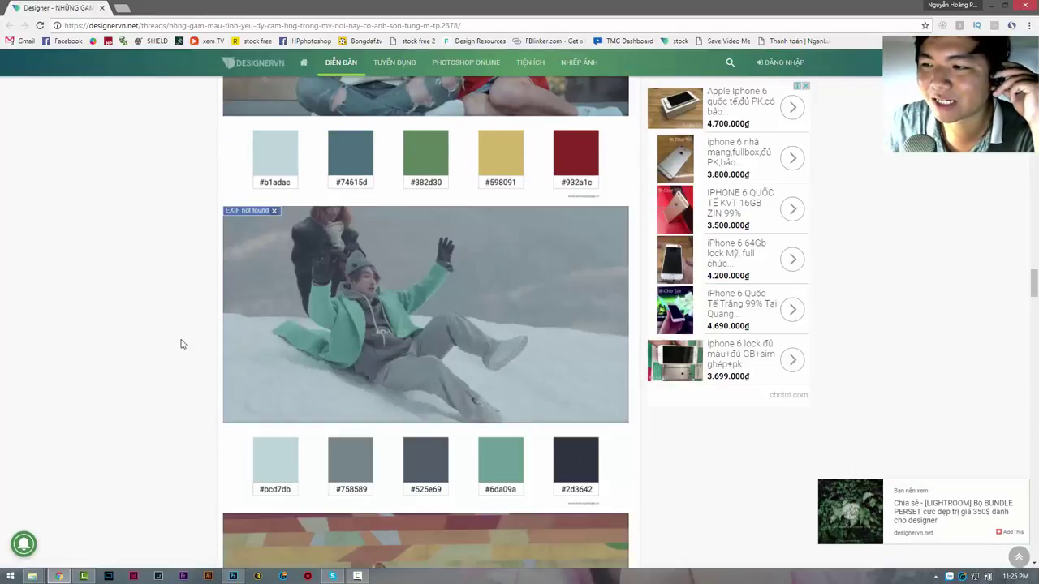
{"action": "scroll", "coordinate": [123, 358], "scroll_direction": "up", "scroll_amount": 4}
{"action": "scroll", "coordinate": [123, 357], "scroll_direction": "up", "scroll_amount": 3}
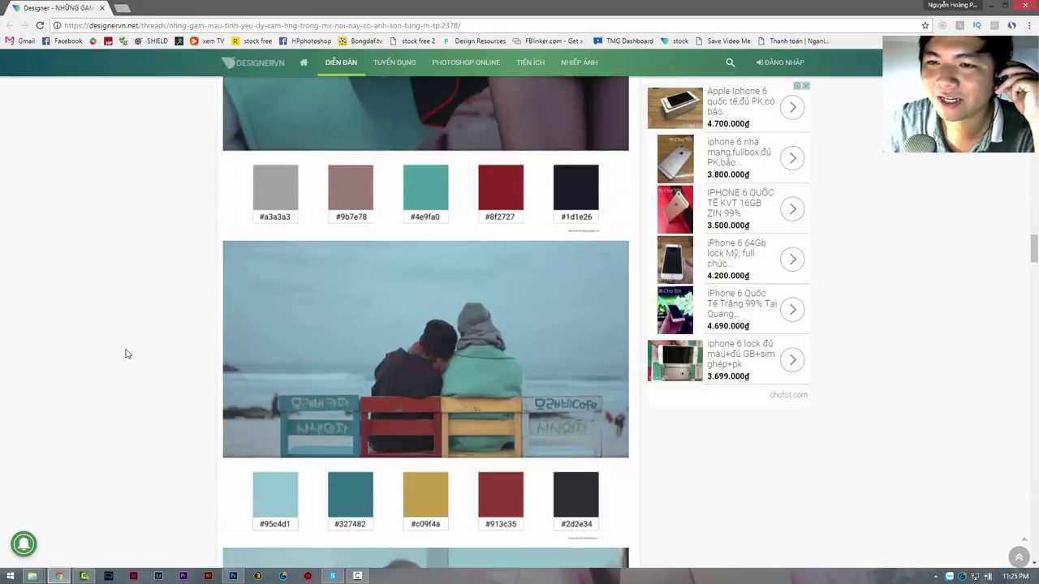
{"action": "scroll", "coordinate": [124, 357], "scroll_direction": "up", "scroll_amount": 5}
{"action": "scroll", "coordinate": [428, 380], "scroll_direction": "up", "scroll_amount": 3}
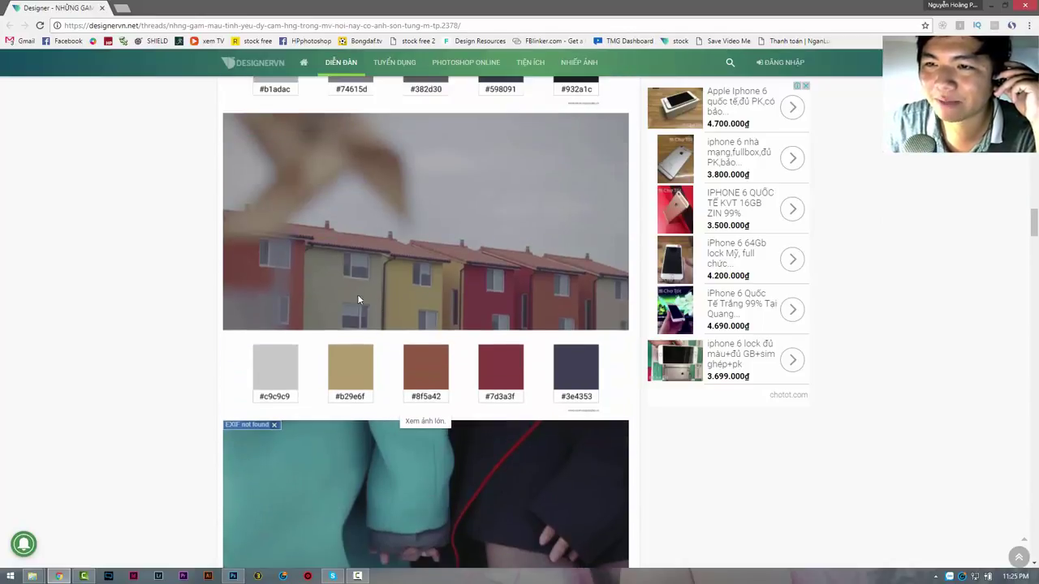
{"action": "mouse_move", "coordinate": [425, 275]}
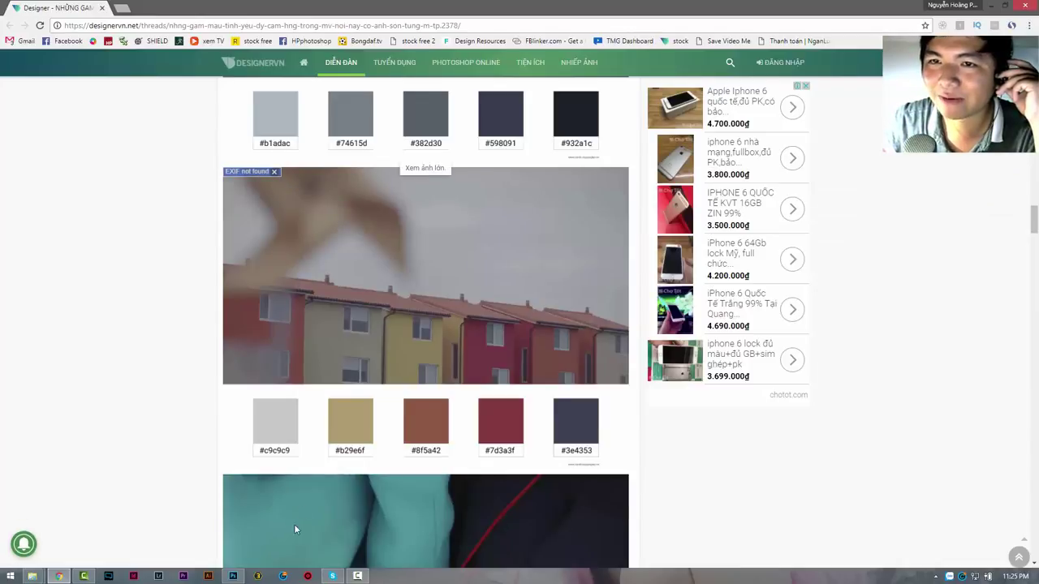
Step: Return to the 113_8206.NEF road photo in Photoshop, zoomed in on the girl
{"action": "left_click", "coordinate": [233, 577]}
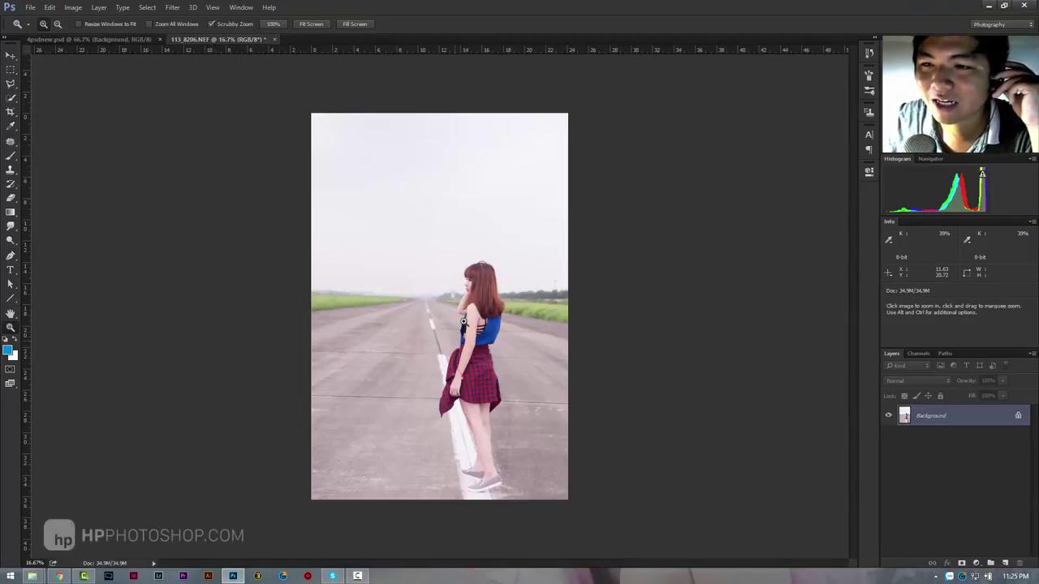
{"action": "left_click_drag", "start_coordinate": [463, 322], "coordinate": [428, 306]}
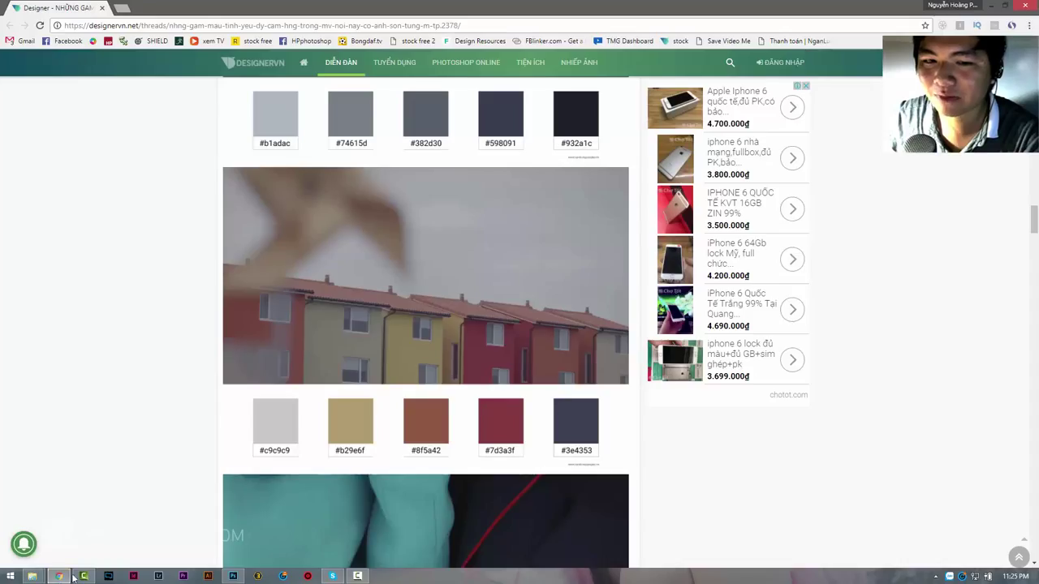
{"action": "left_click", "coordinate": [72, 577]}
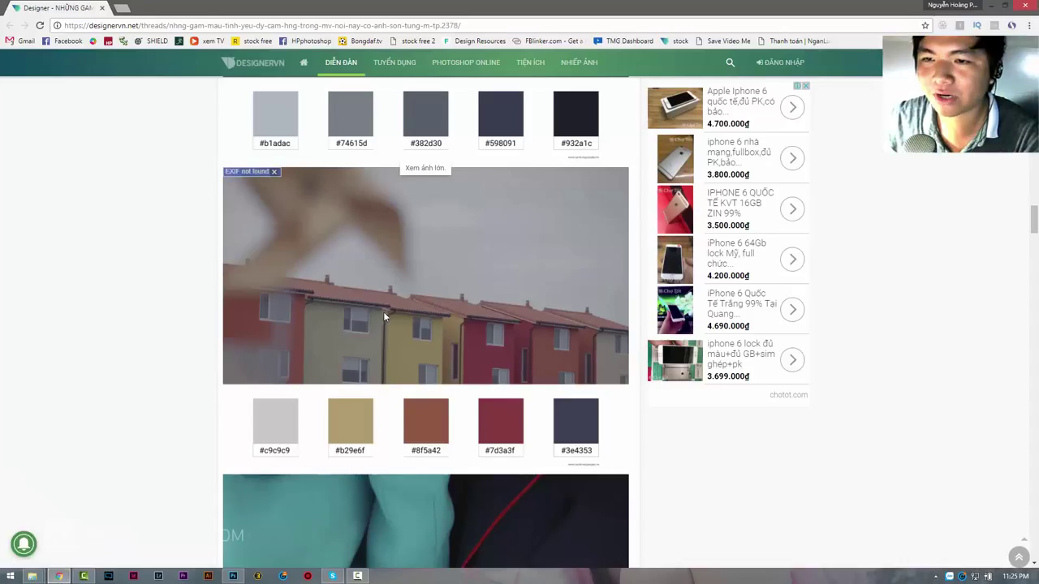
{"action": "mouse_move", "coordinate": [445, 356]}
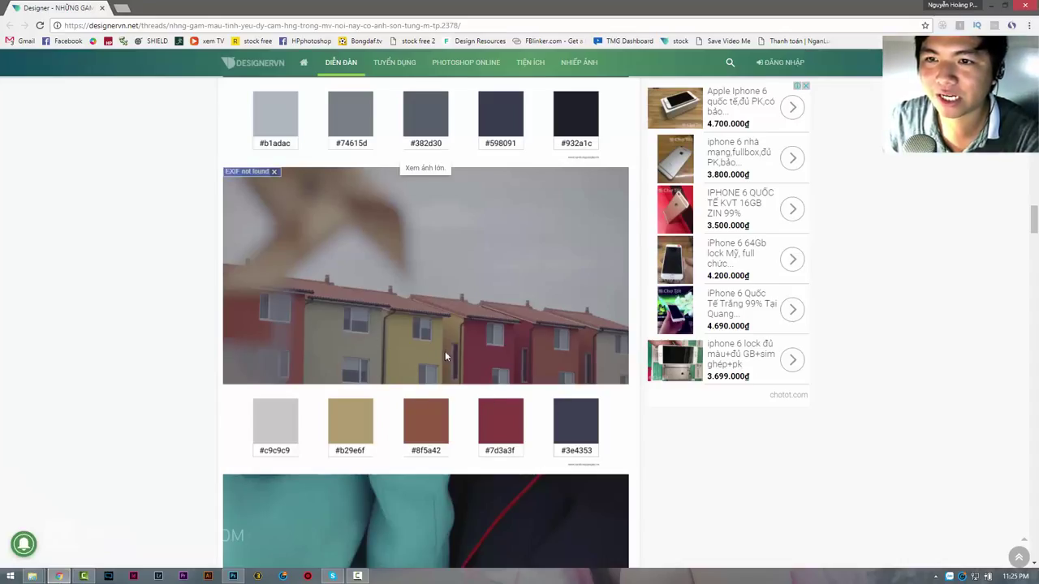
{"action": "key", "text": "alt+Tab"}
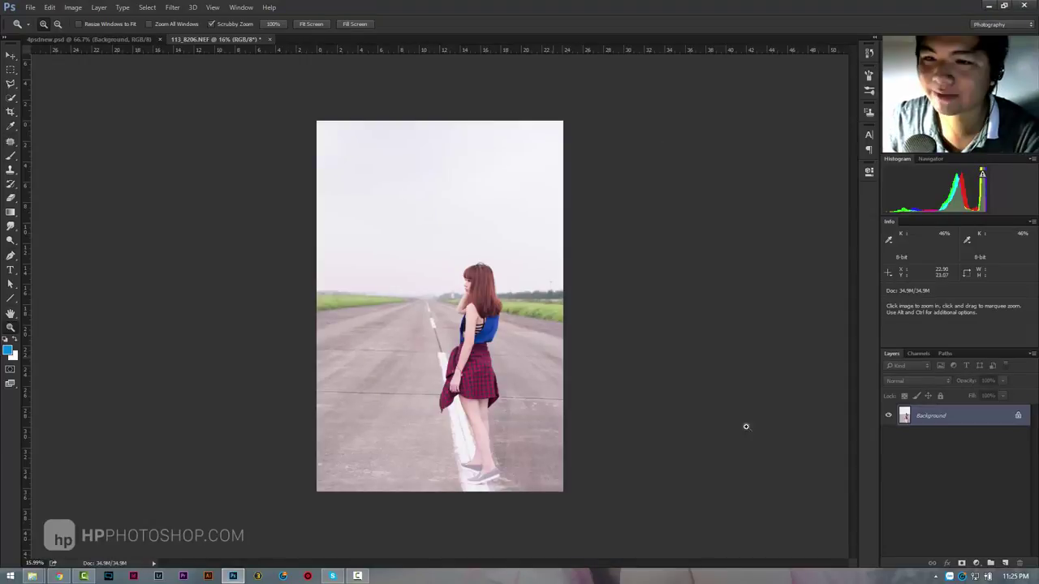
{"action": "left_click", "coordinate": [977, 563]}
{"action": "left_click", "coordinate": [954, 417]}
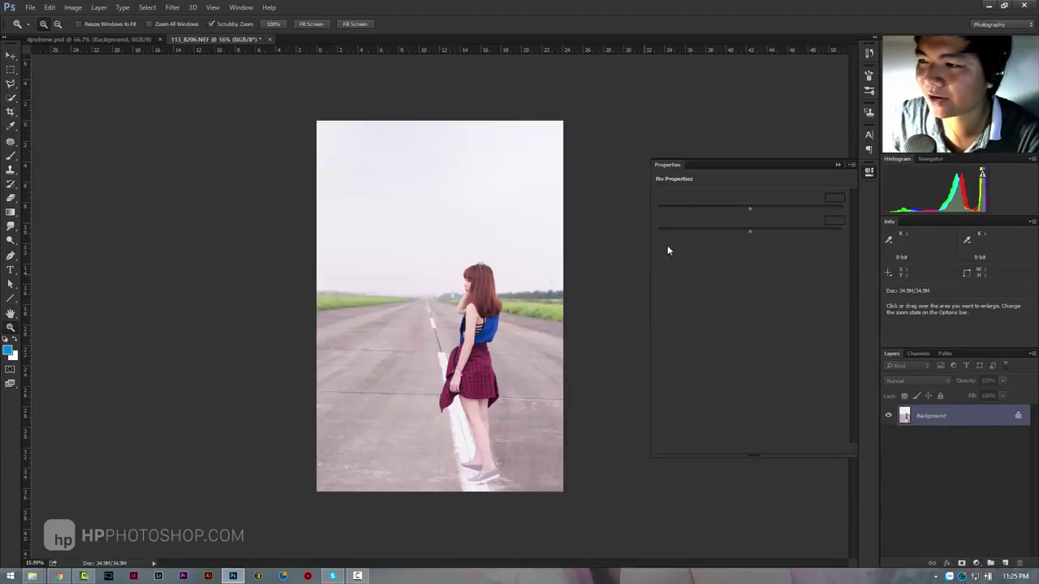
{"action": "left_click_drag", "start_coordinate": [751, 209], "coordinate": [700, 209]}
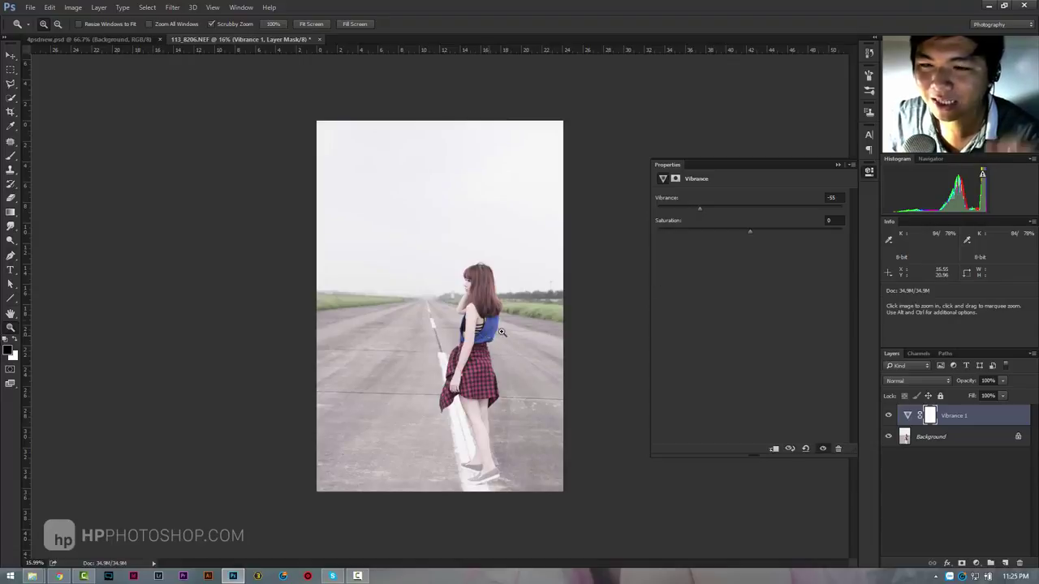
{"action": "left_click", "coordinate": [838, 165]}
{"action": "key", "text": "Delete"}
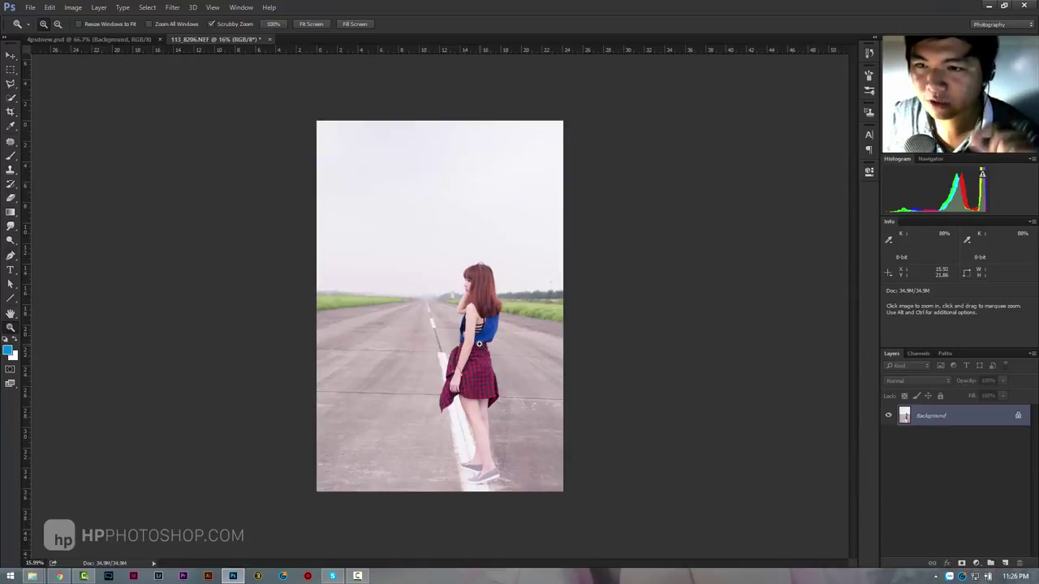
Step: Open the Layers panel's adjustment layer menu, dismissing and reopening it once
{"action": "left_click", "coordinate": [975, 563]}
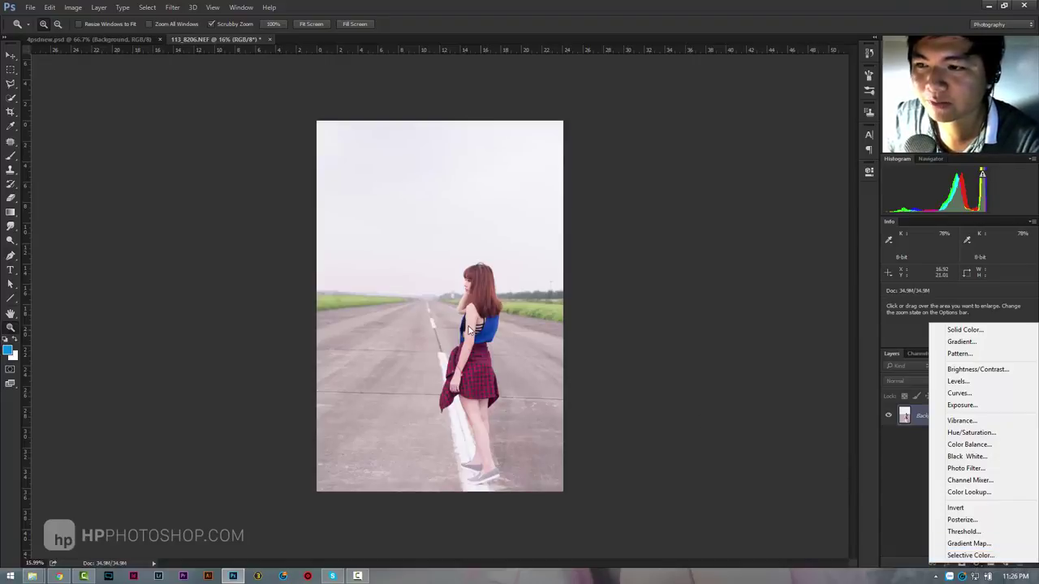
{"action": "left_click", "coordinate": [471, 333]}
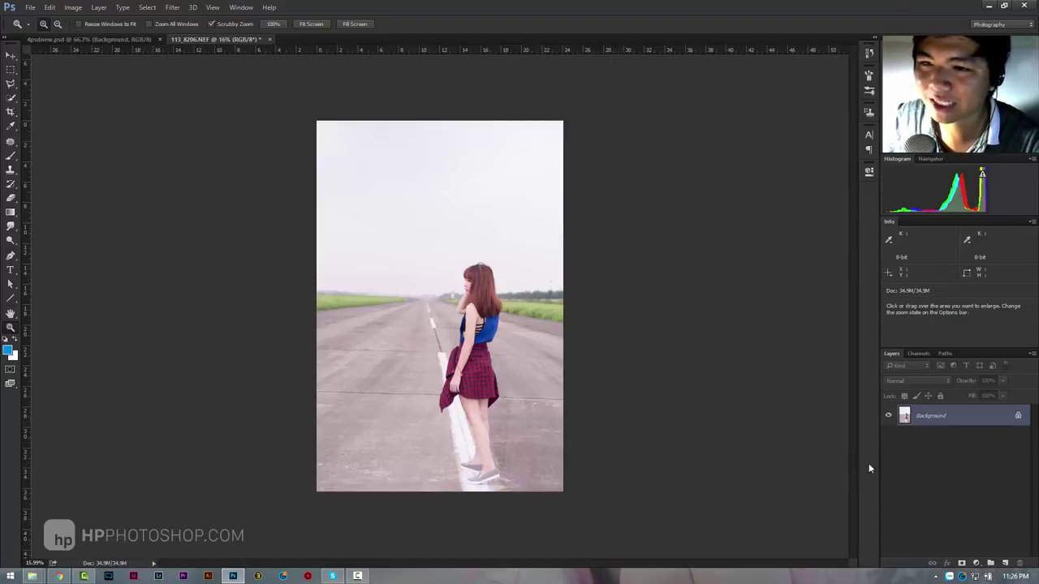
{"action": "left_click", "coordinate": [975, 562]}
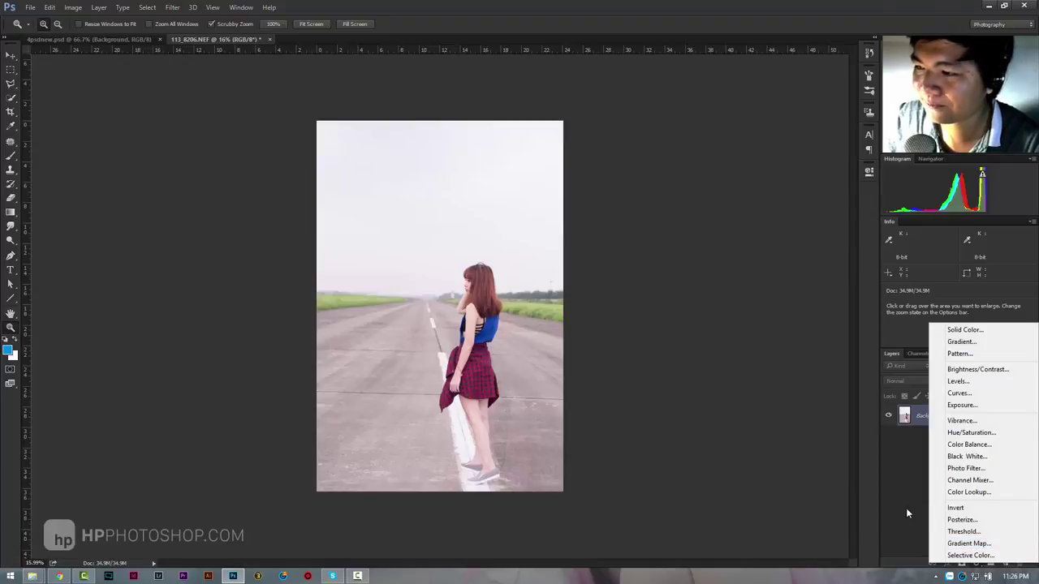
Step: Add a Selective Color adjustment layer, leaving the Colors range on Reds
{"action": "left_click", "coordinate": [975, 556]}
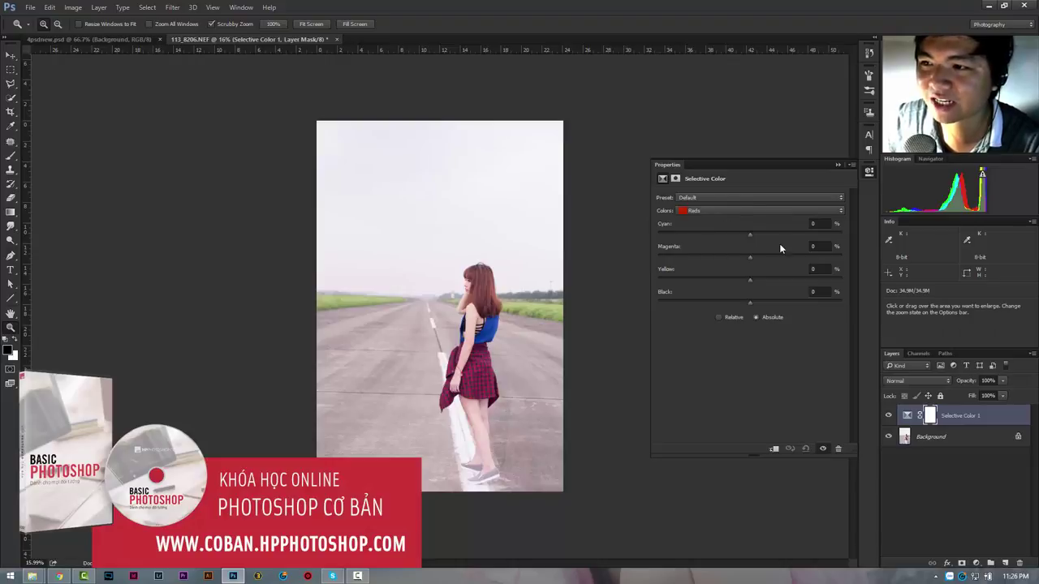
{"action": "left_click", "coordinate": [728, 213]}
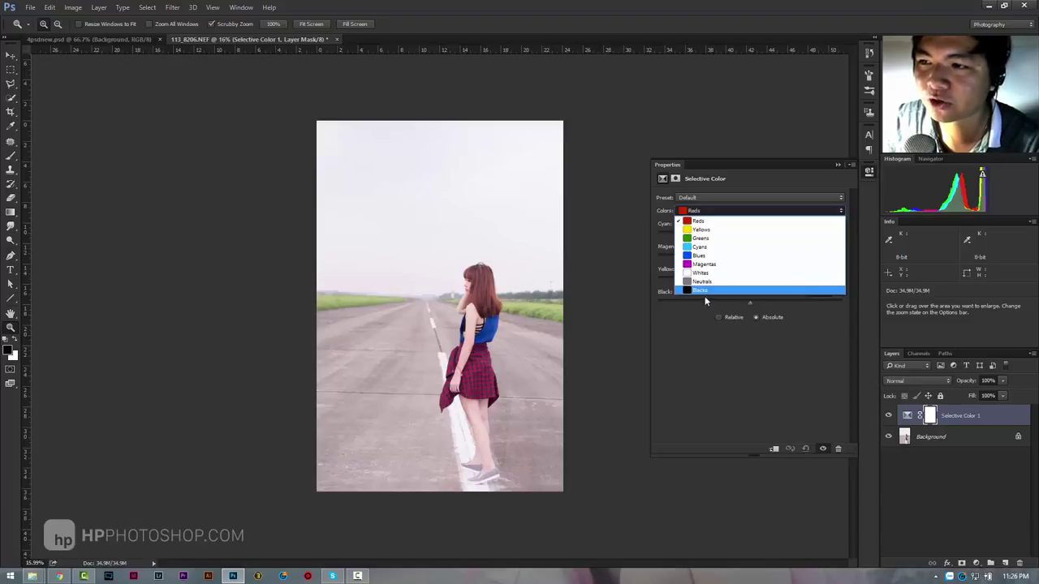
{"action": "left_click", "coordinate": [697, 317]}
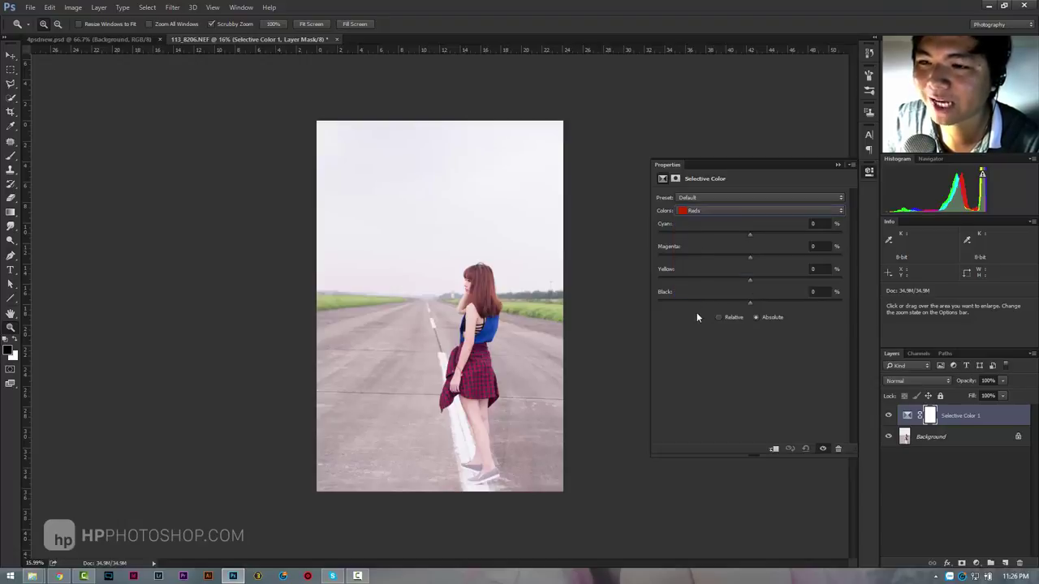
{"action": "left_click", "coordinate": [702, 212]}
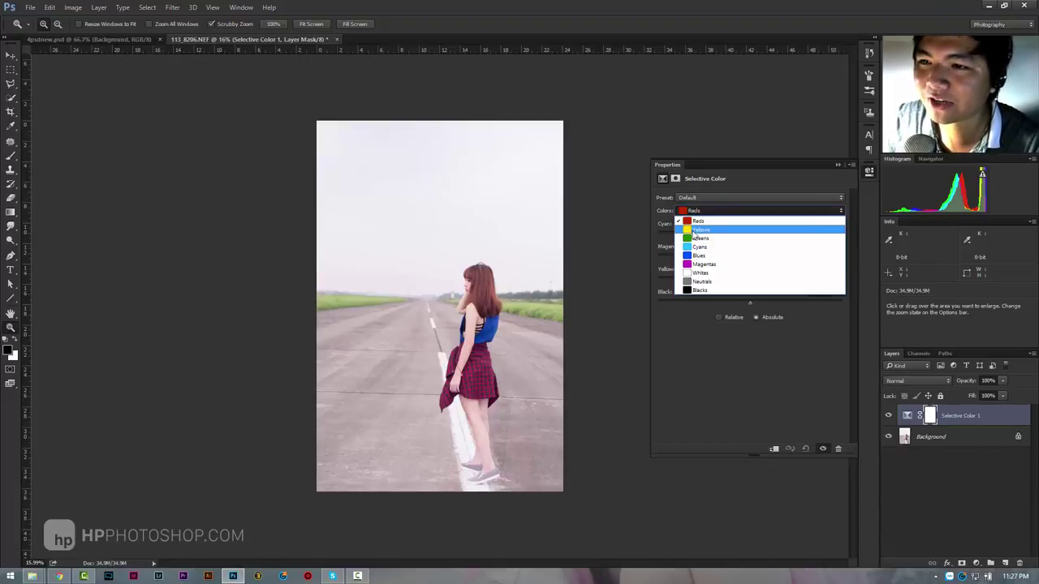
{"action": "left_click", "coordinate": [691, 354]}
Step: Switch to the DesignerVN palette article in Chrome and scroll near the intro
{"action": "left_click", "coordinate": [59, 576]}
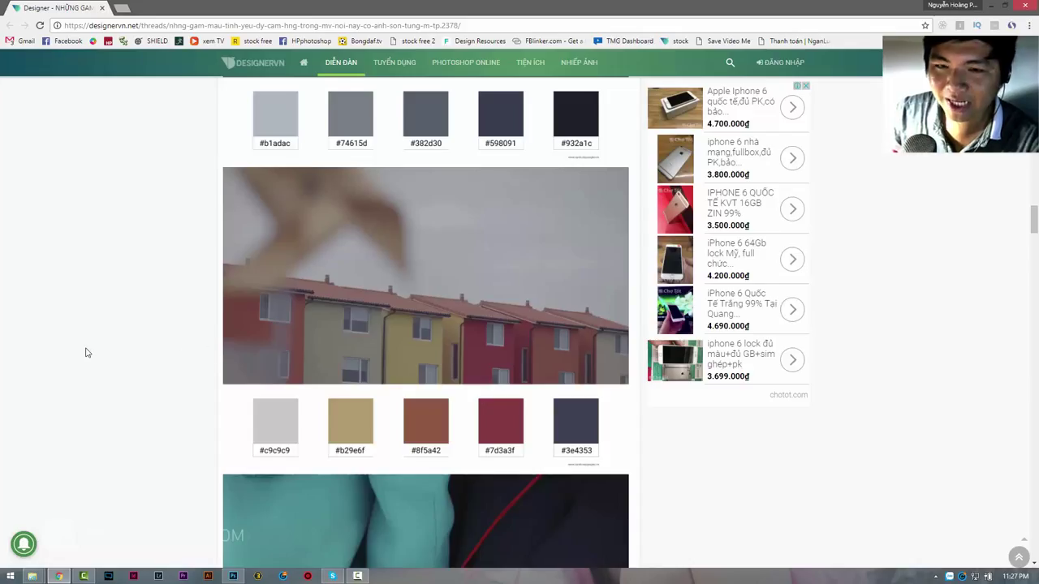
{"action": "scroll", "coordinate": [87, 353], "scroll_direction": "down", "scroll_amount": 5}
{"action": "scroll", "coordinate": [87, 351], "scroll_direction": "down", "scroll_amount": 5}
{"action": "scroll", "coordinate": [87, 349], "scroll_direction": "down", "scroll_amount": 3}
{"action": "scroll", "coordinate": [88, 346], "scroll_direction": "down", "scroll_amount": 5}
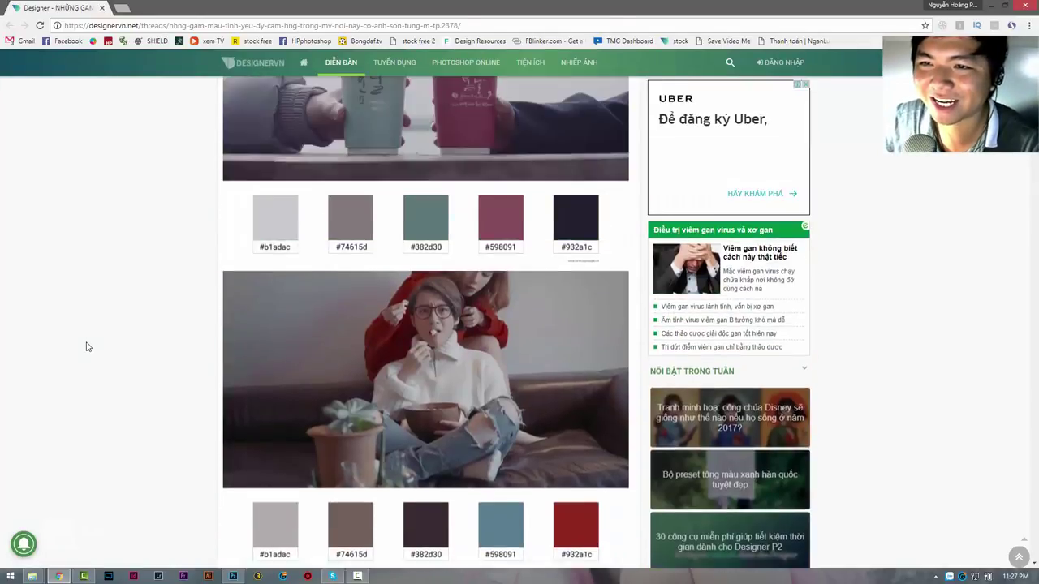
{"action": "scroll", "coordinate": [87, 347], "scroll_direction": "up", "scroll_amount": 2}
{"action": "scroll", "coordinate": [87, 346], "scroll_direction": "up", "scroll_amount": 2}
{"action": "scroll", "coordinate": [87, 346], "scroll_direction": "up", "scroll_amount": 3}
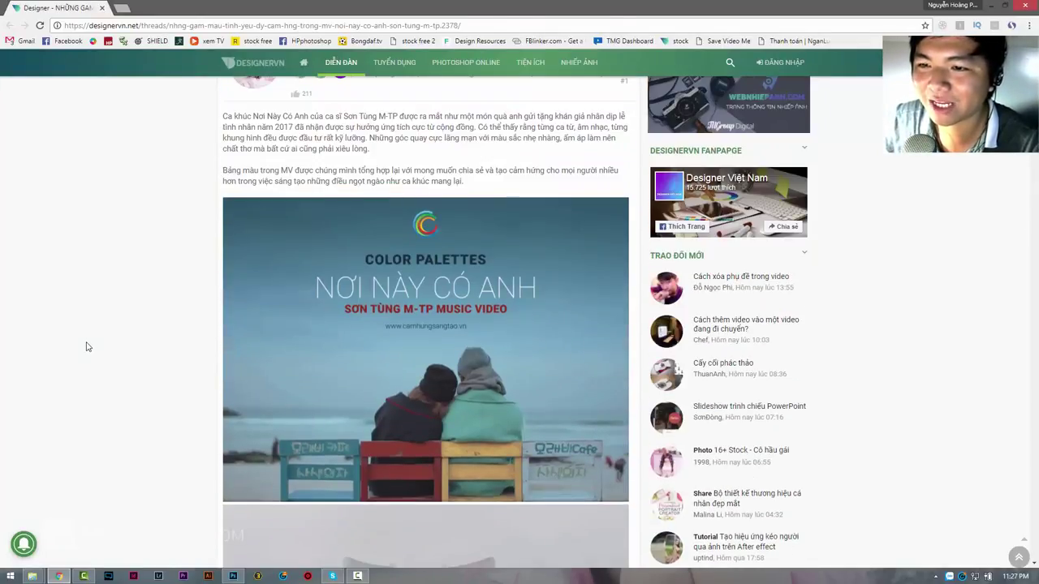
{"action": "scroll", "coordinate": [87, 347], "scroll_direction": "down", "scroll_amount": 2}
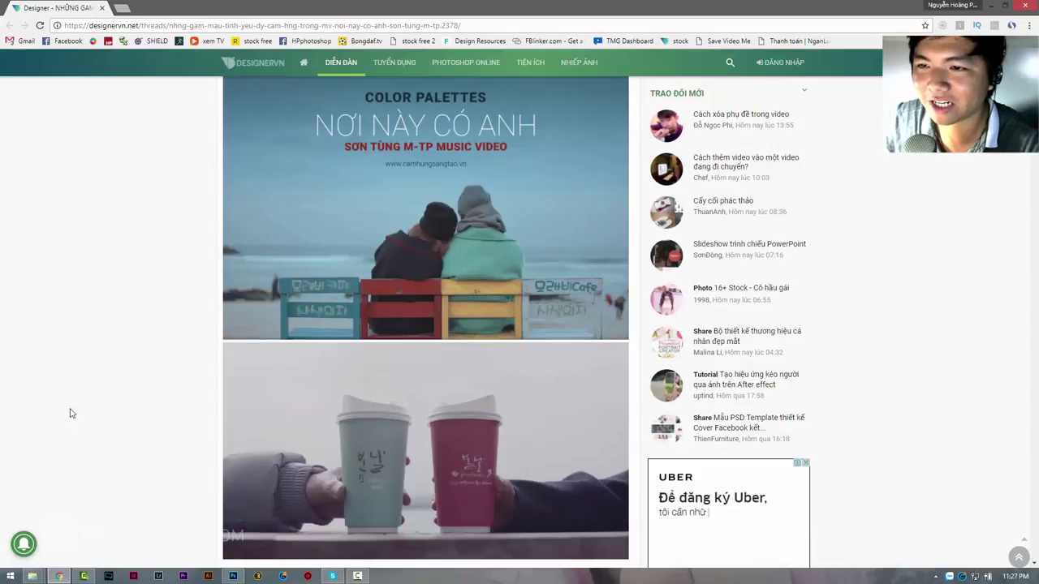
Step: Scroll down to the yellow bunting palette and the girl-holding-a-cup image
{"action": "scroll", "coordinate": [174, 378], "scroll_direction": "down", "scroll_amount": 2}
{"action": "scroll", "coordinate": [173, 380], "scroll_direction": "down", "scroll_amount": 5}
{"action": "scroll", "coordinate": [173, 380], "scroll_direction": "down", "scroll_amount": 4}
{"action": "scroll", "coordinate": [173, 381], "scroll_direction": "down", "scroll_amount": 5}
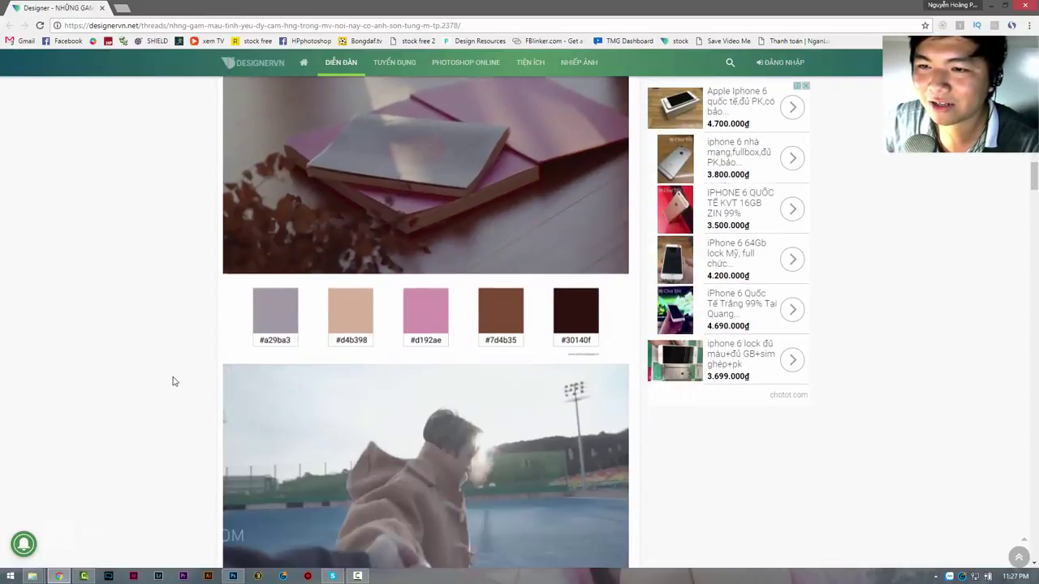
{"action": "scroll", "coordinate": [173, 380], "scroll_direction": "down", "scroll_amount": 5}
{"action": "scroll", "coordinate": [173, 380], "scroll_direction": "down", "scroll_amount": 5}
{"action": "scroll", "coordinate": [172, 381], "scroll_direction": "down", "scroll_amount": 5}
{"action": "scroll", "coordinate": [172, 380], "scroll_direction": "down", "scroll_amount": 4}
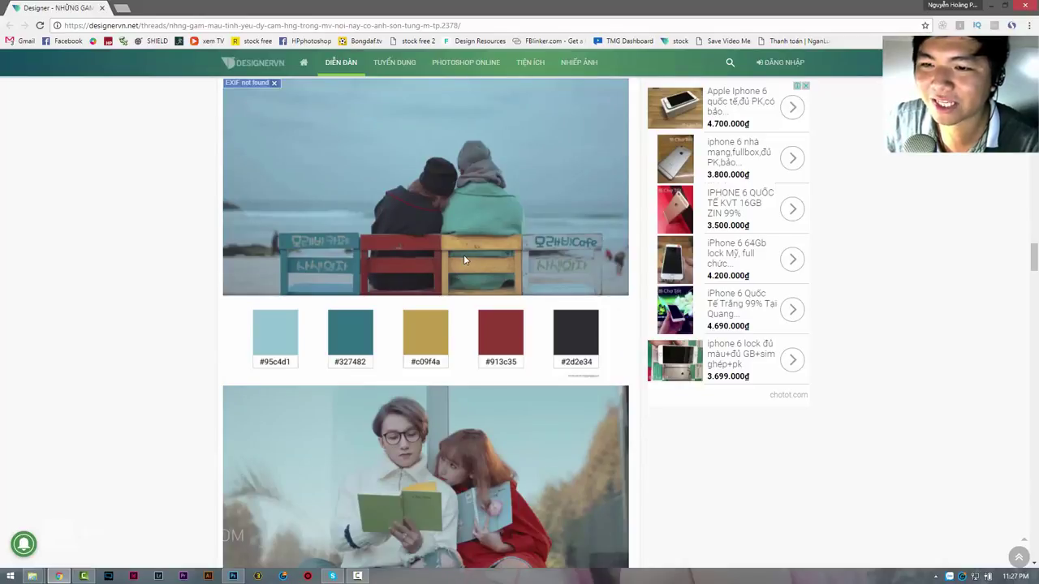
{"action": "scroll", "coordinate": [180, 397], "scroll_direction": "down", "scroll_amount": 4}
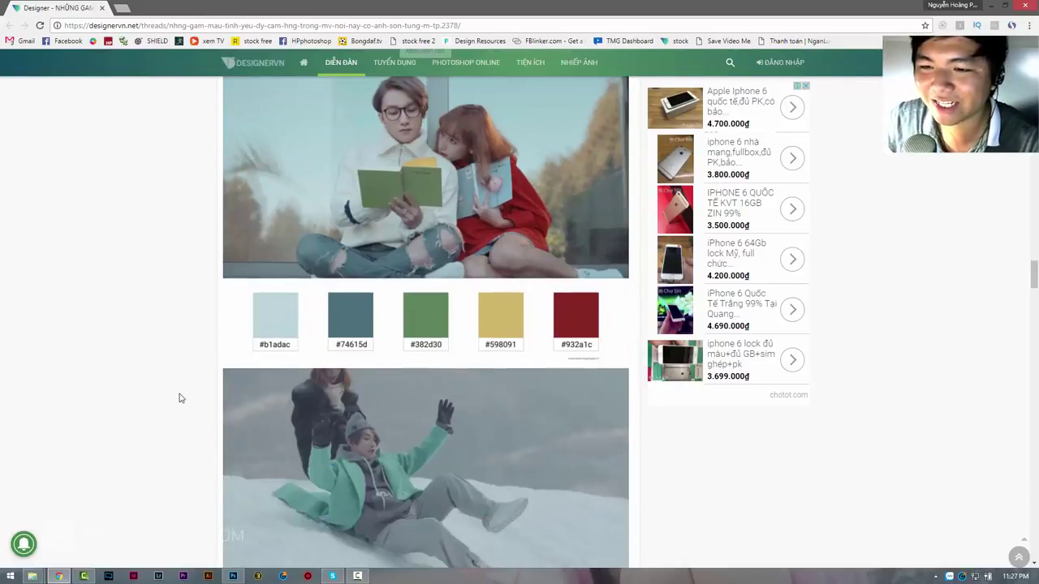
{"action": "scroll", "coordinate": [180, 398], "scroll_direction": "down", "scroll_amount": 1}
{"action": "scroll", "coordinate": [297, 401], "scroll_direction": "down", "scroll_amount": 2}
{"action": "scroll", "coordinate": [301, 406], "scroll_direction": "down", "scroll_amount": 3}
{"action": "scroll", "coordinate": [300, 400], "scroll_direction": "down", "scroll_amount": 4}
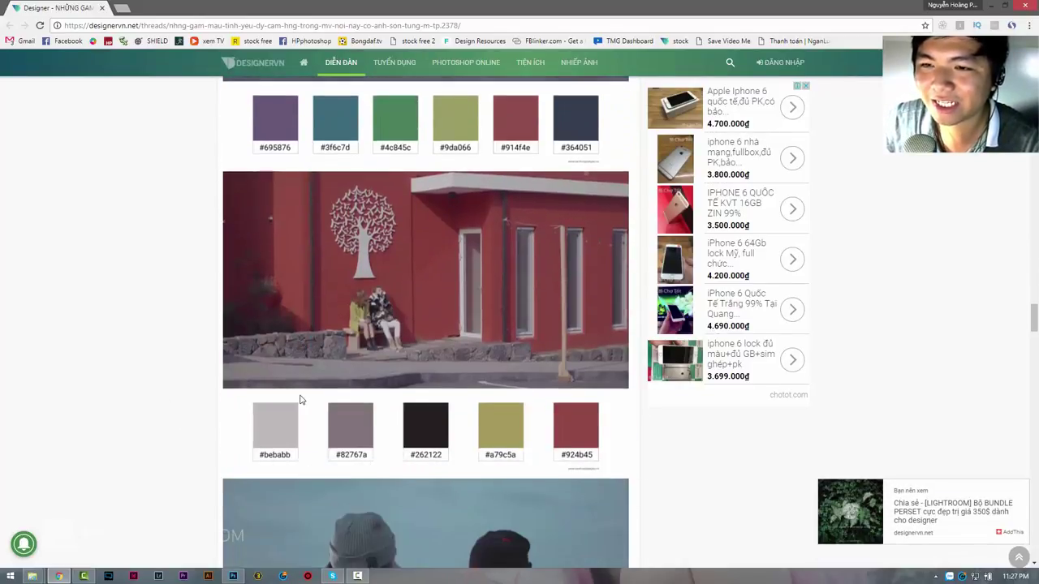
{"action": "scroll", "coordinate": [305, 394], "scroll_direction": "down", "scroll_amount": 1}
{"action": "scroll", "coordinate": [308, 390], "scroll_direction": "down", "scroll_amount": 3}
{"action": "scroll", "coordinate": [333, 366], "scroll_direction": "down", "scroll_amount": 1}
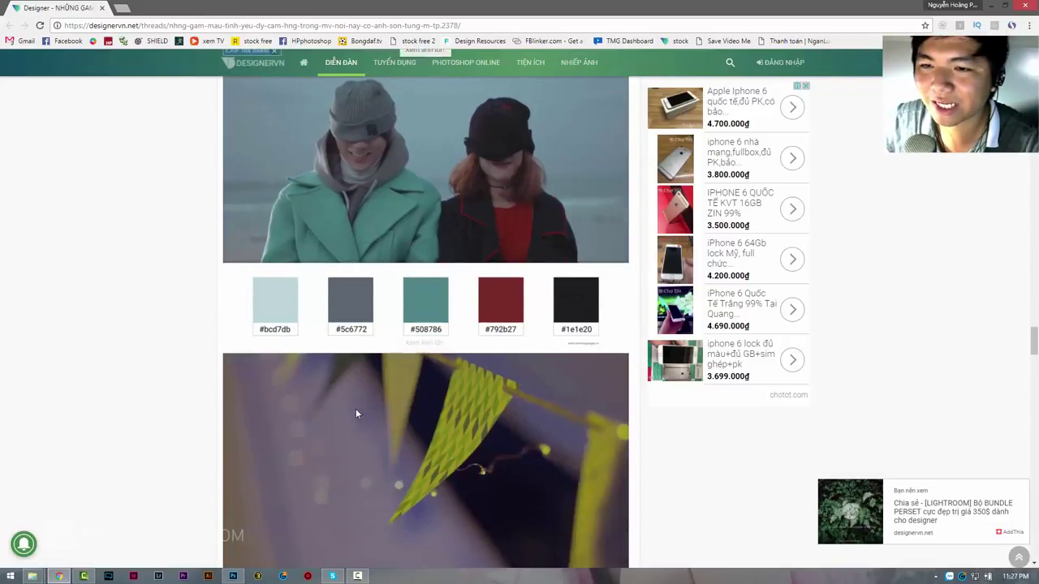
{"action": "scroll", "coordinate": [343, 422], "scroll_direction": "down", "scroll_amount": 2}
{"action": "scroll", "coordinate": [343, 423], "scroll_direction": "down", "scroll_amount": 3}
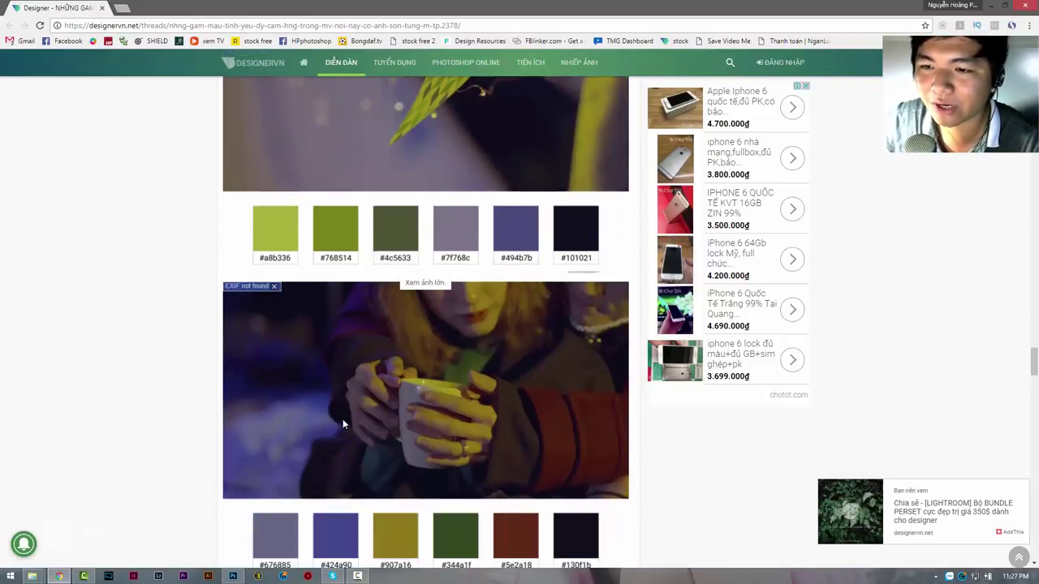
{"action": "scroll", "coordinate": [343, 419], "scroll_direction": "down", "scroll_amount": 3}
{"action": "scroll", "coordinate": [342, 419], "scroll_direction": "down", "scroll_amount": 3}
{"action": "scroll", "coordinate": [342, 419], "scroll_direction": "down", "scroll_amount": 3}
Step: Back on the road photo, give Selective Color 1's Reds Cyan +16 and Magenta +6
{"action": "left_click", "coordinate": [242, 575]}
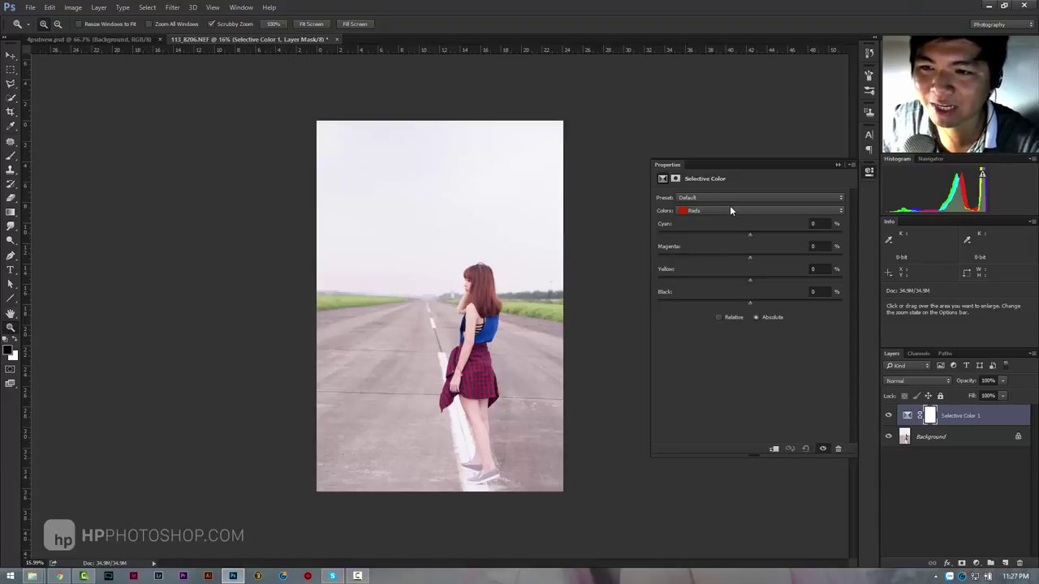
{"action": "left_click", "coordinate": [718, 209]}
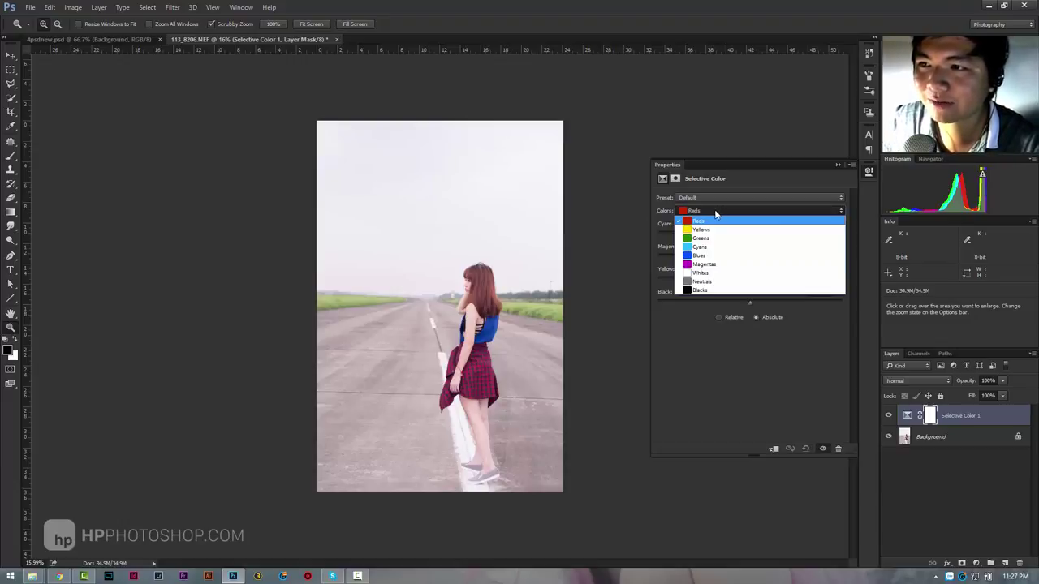
{"action": "left_click", "coordinate": [713, 209]}
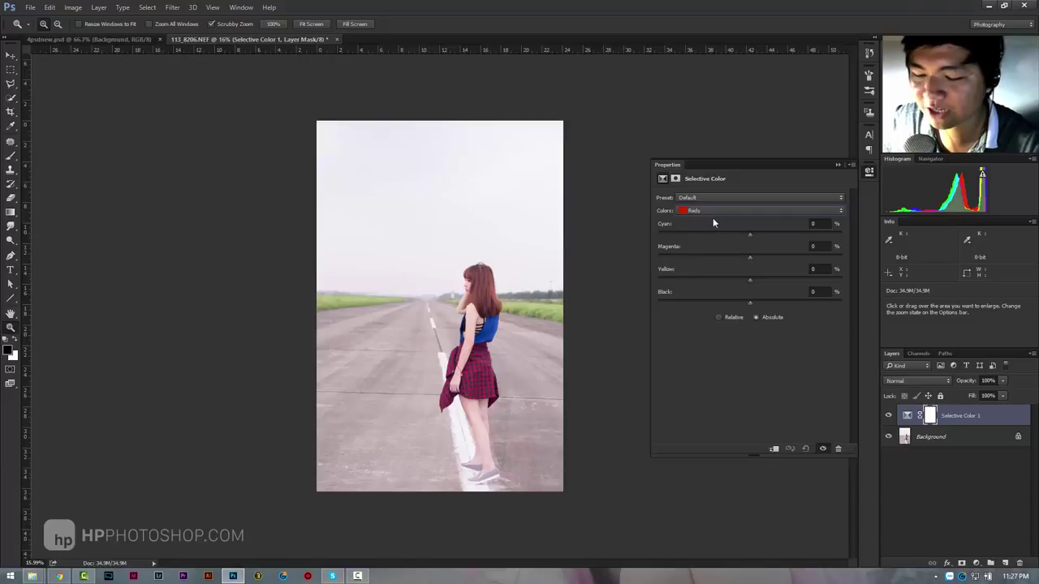
{"action": "left_click_drag", "start_coordinate": [748, 234], "coordinate": [700, 235]}
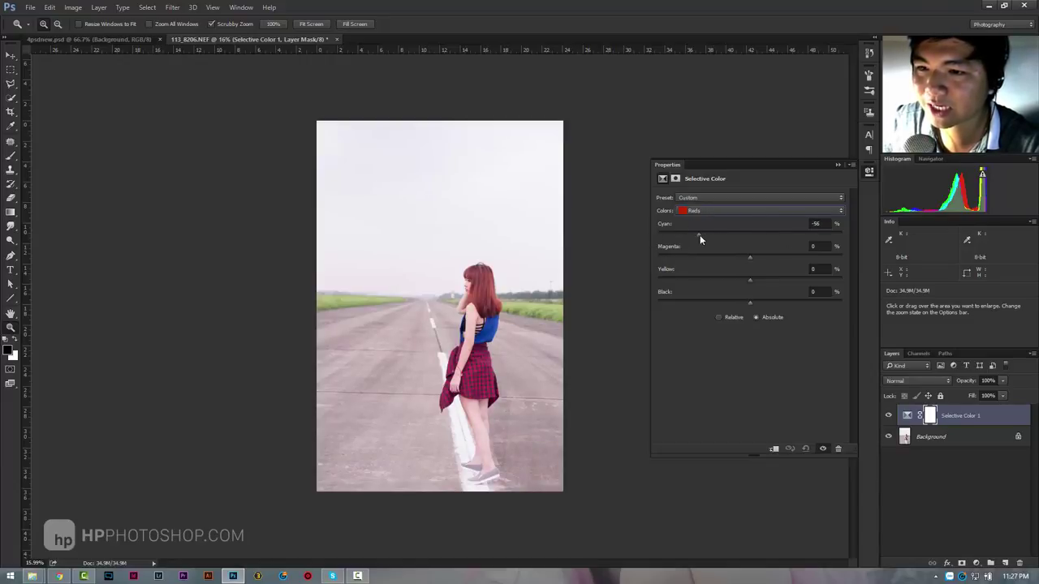
{"action": "mouse_move", "coordinate": [783, 236]}
{"action": "left_mouse_down"}
{"action": "mouse_move", "coordinate": [702, 235]}
{"action": "mouse_move", "coordinate": [763, 236]}
{"action": "left_mouse_up"}
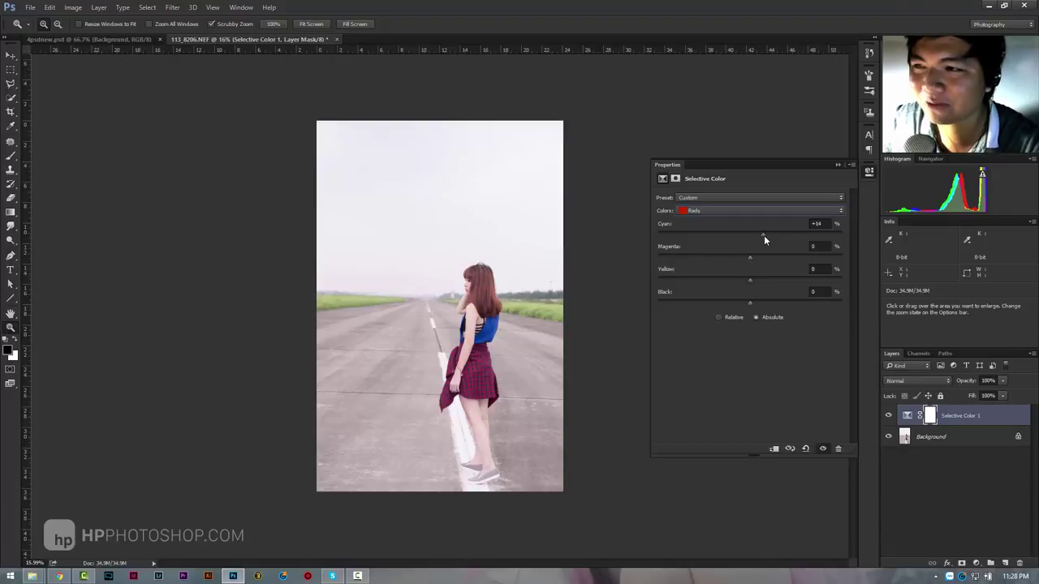
{"action": "left_click_drag", "start_coordinate": [764, 235], "coordinate": [741, 235]}
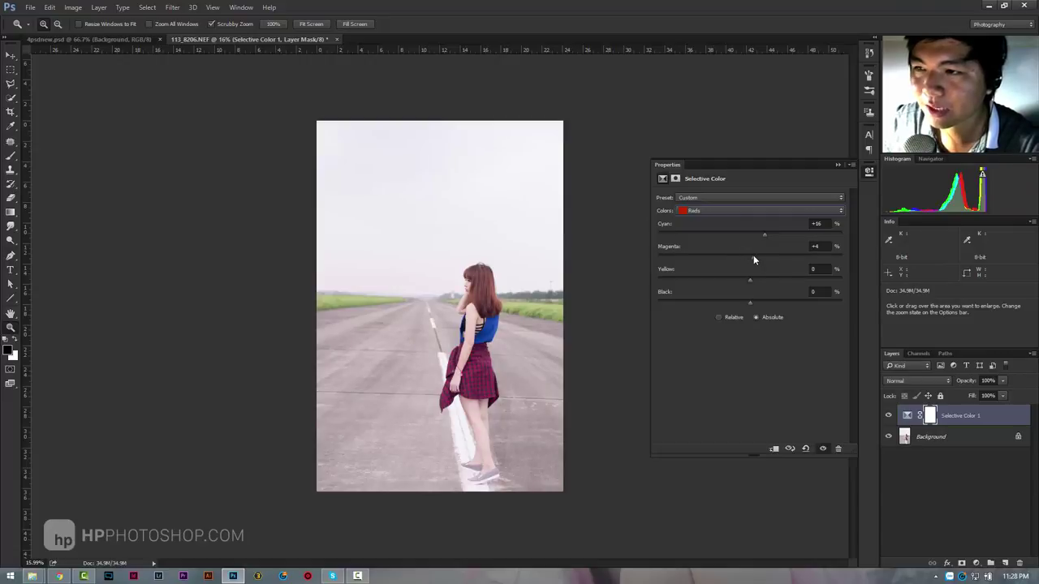
{"action": "left_click_drag", "start_coordinate": [749, 254], "coordinate": [737, 254]}
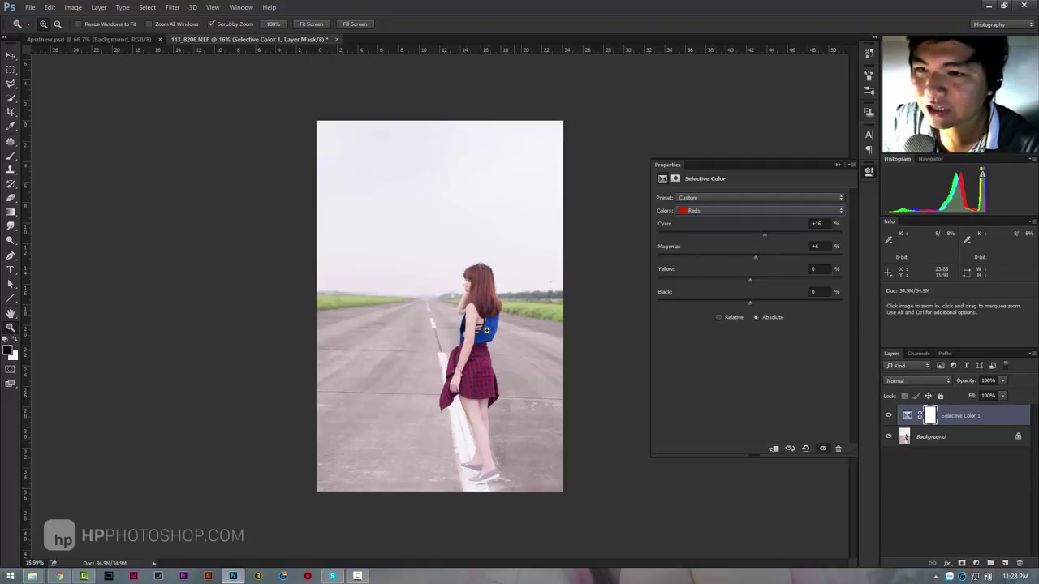
{"action": "mouse_move", "coordinate": [483, 337]}
{"action": "left_mouse_down"}
{"action": "mouse_move", "coordinate": [498, 362]}
{"action": "mouse_move", "coordinate": [531, 333]}
{"action": "left_mouse_up"}
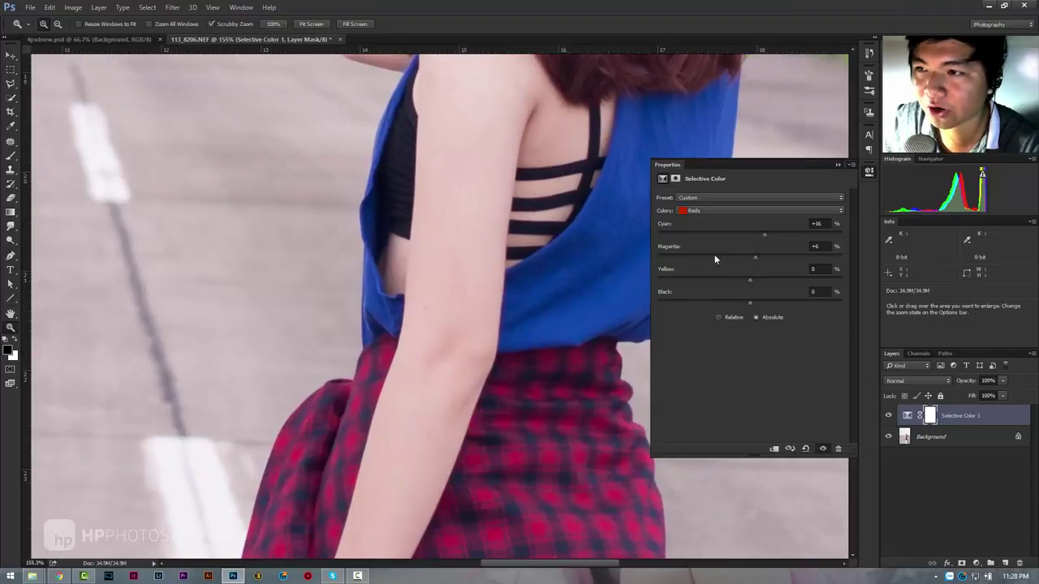
Step: Set the reds' Magenta to +5 after testing lower values
{"action": "mouse_move", "coordinate": [737, 262]}
{"action": "left_mouse_down"}
{"action": "mouse_move", "coordinate": [710, 263]}
{"action": "mouse_move", "coordinate": [737, 262]}
{"action": "left_mouse_up"}
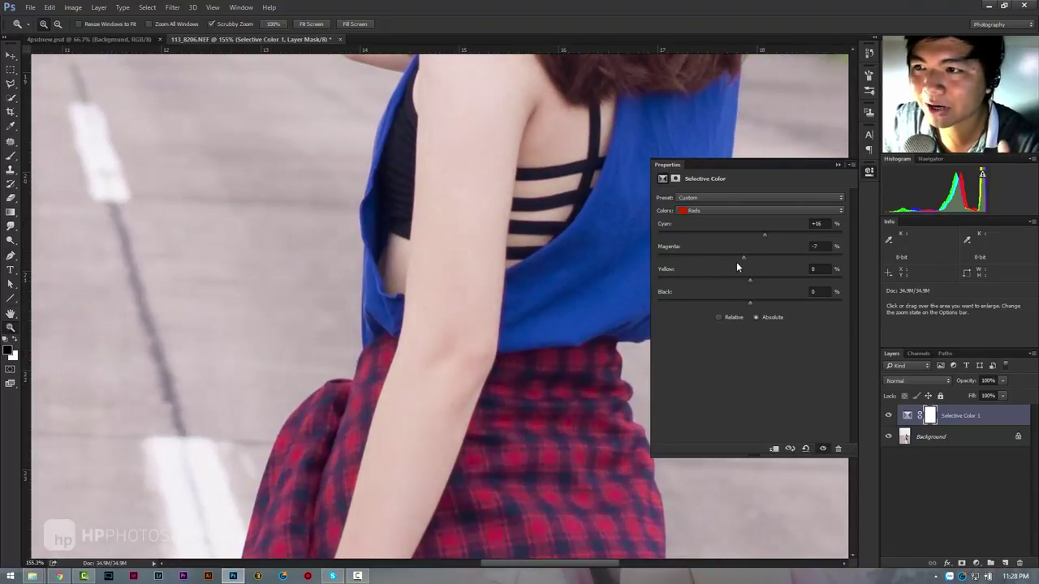
{"action": "mouse_move", "coordinate": [737, 261]}
{"action": "left_mouse_down"}
{"action": "mouse_move", "coordinate": [659, 265]}
{"action": "mouse_move", "coordinate": [729, 260]}
{"action": "mouse_move", "coordinate": [668, 260]}
{"action": "left_mouse_up"}
{"action": "left_click_drag", "start_coordinate": [742, 262], "coordinate": [756, 262]}
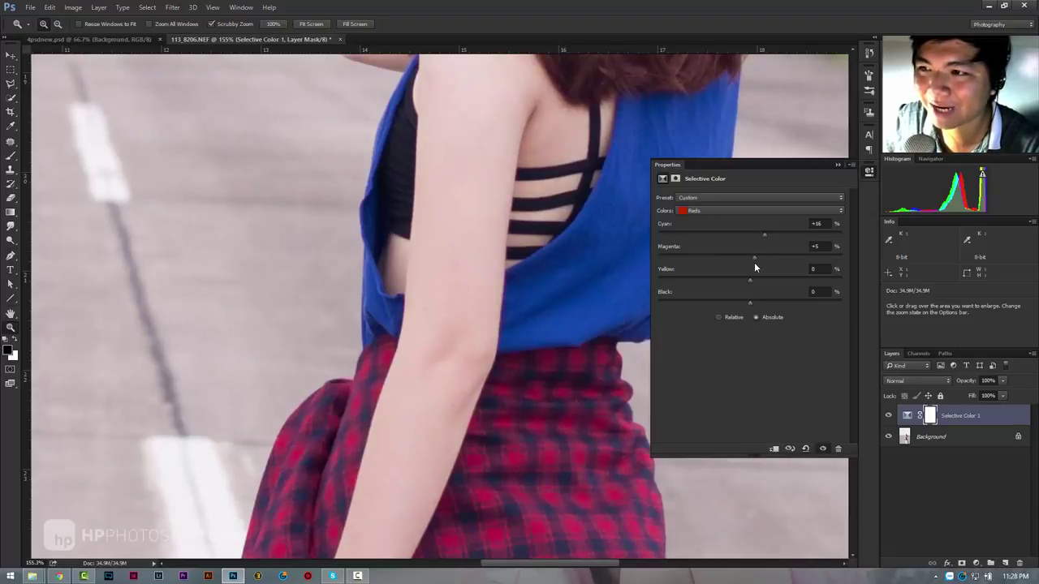
{"action": "key", "text": "ctrl+0"}
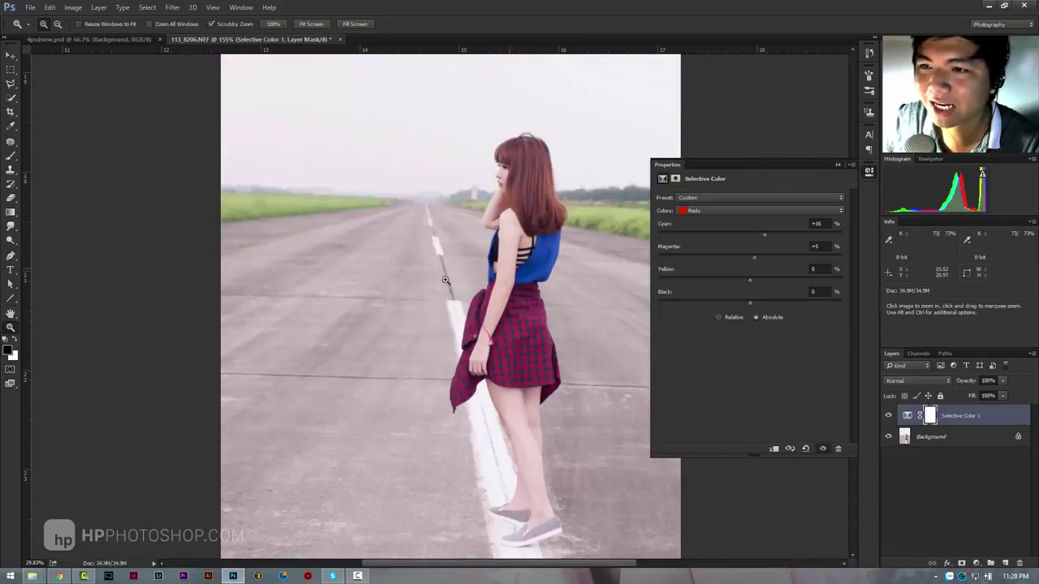
Step: Set the reds' Yellow to -8 and Black to -20
{"action": "left_click_drag", "start_coordinate": [751, 277], "coordinate": [703, 277]}
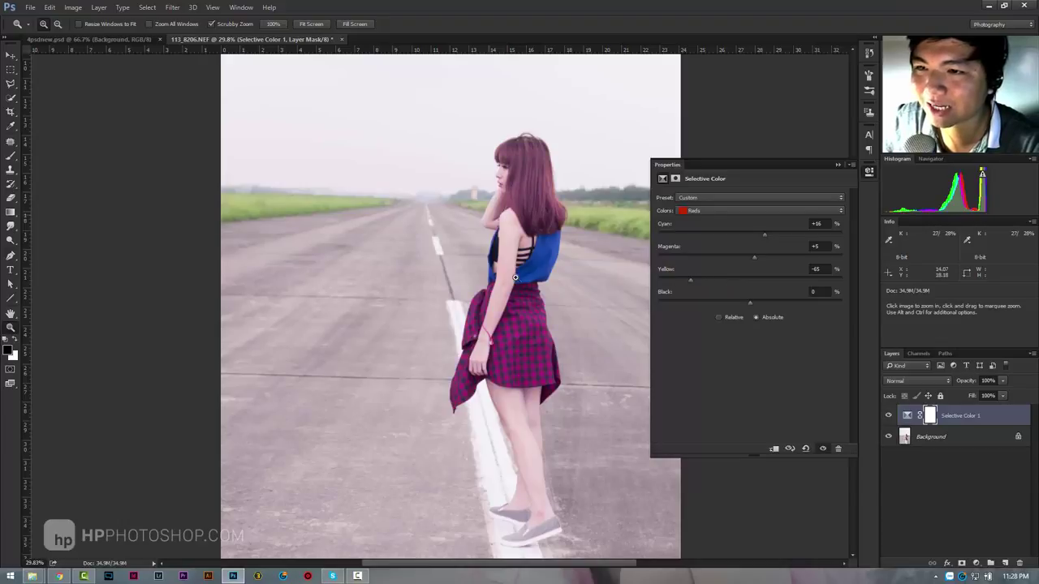
{"action": "left_click_drag", "start_coordinate": [523, 322], "coordinate": [500, 315]}
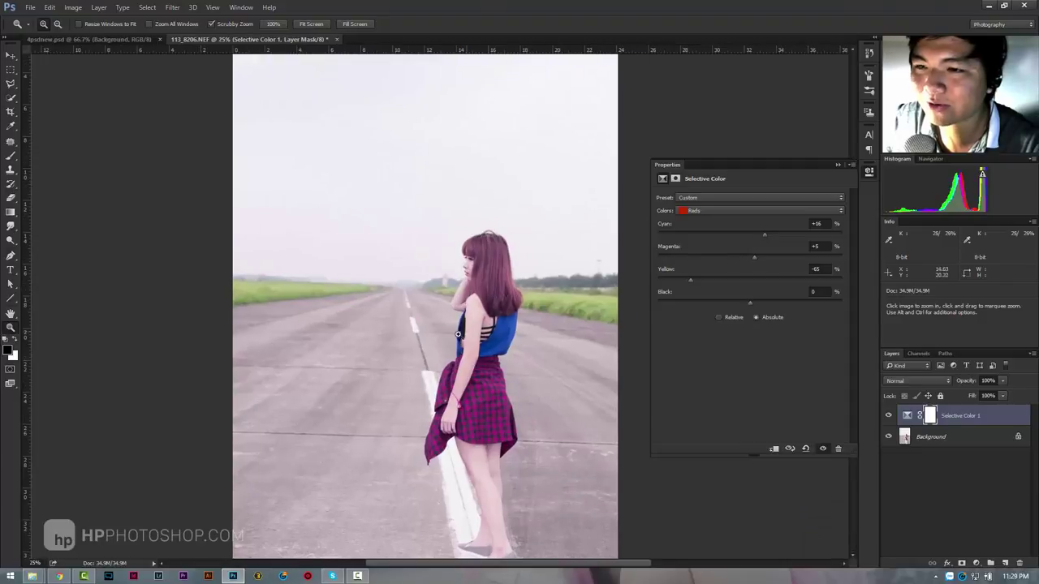
{"action": "left_click_drag", "start_coordinate": [499, 315], "coordinate": [504, 317]}
{"action": "left_click_drag", "start_coordinate": [690, 281], "coordinate": [742, 285]}
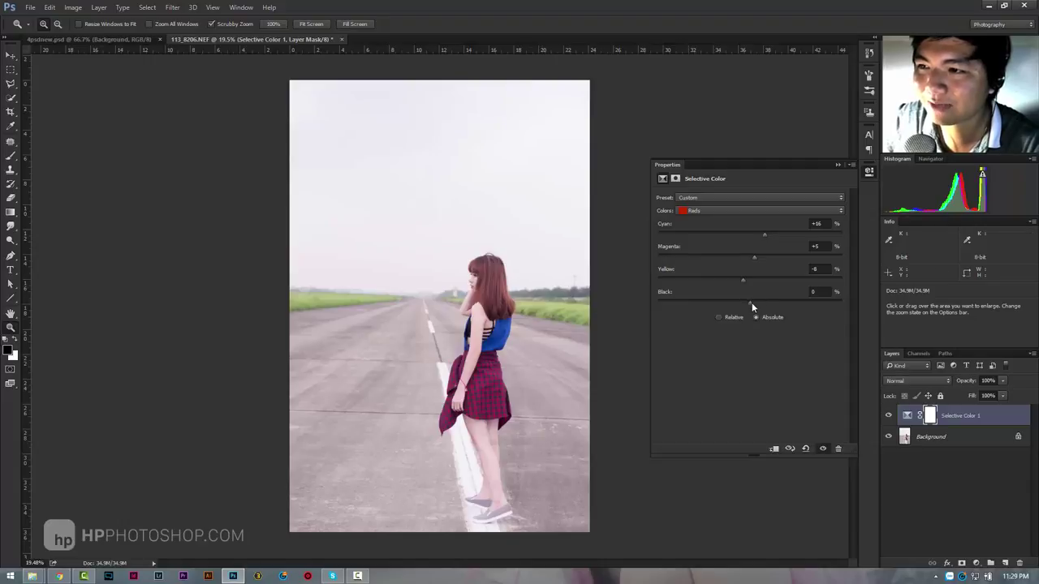
{"action": "left_click_drag", "start_coordinate": [752, 304], "coordinate": [712, 302]}
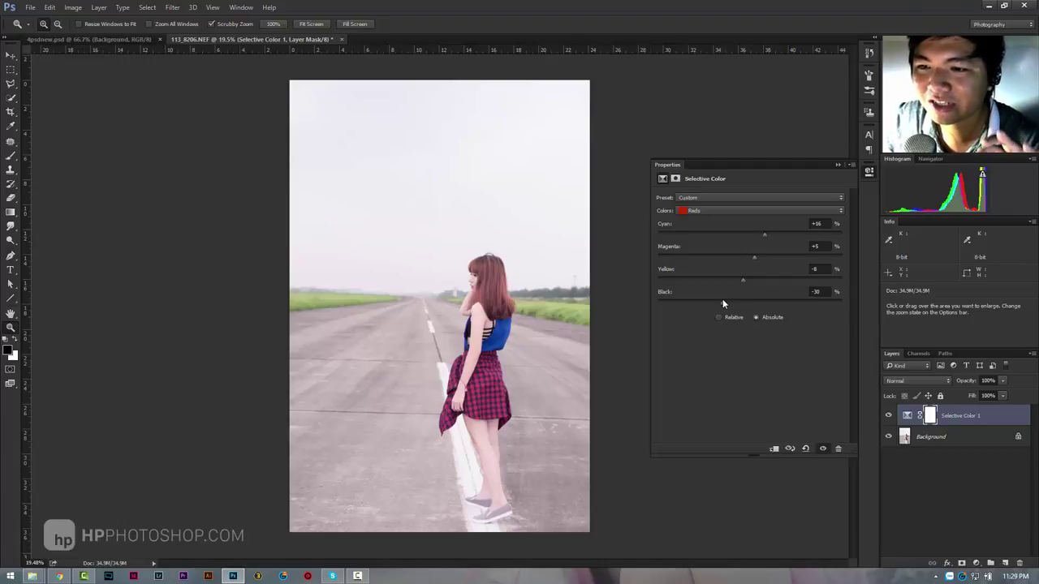
{"action": "left_click_drag", "start_coordinate": [723, 302], "coordinate": [726, 305]}
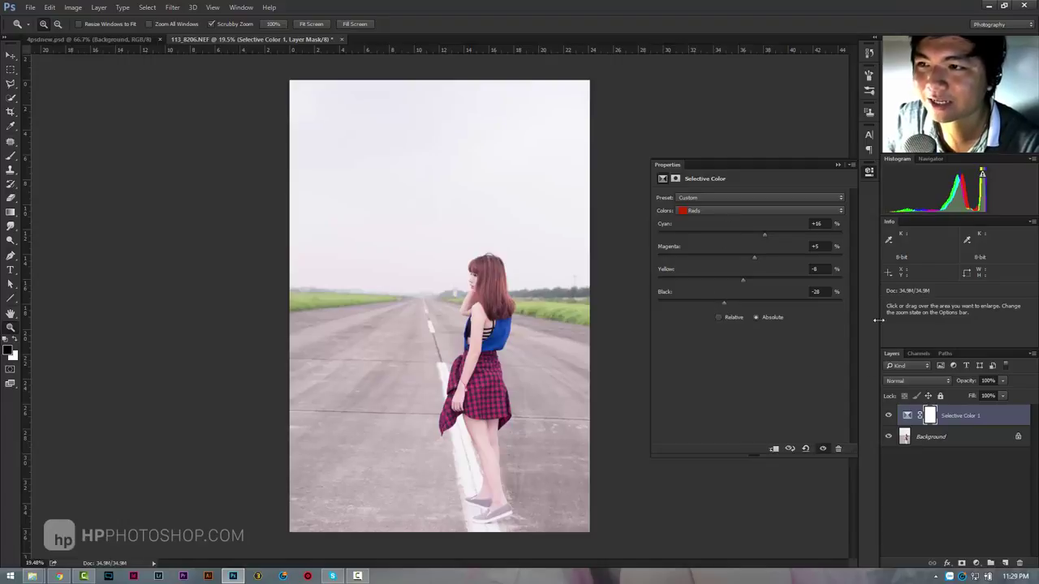
Step: Toggle the grade's visibility to compare before and after, then open the Colors list
{"action": "left_click", "coordinate": [889, 416]}
{"action": "left_click", "coordinate": [889, 416]}
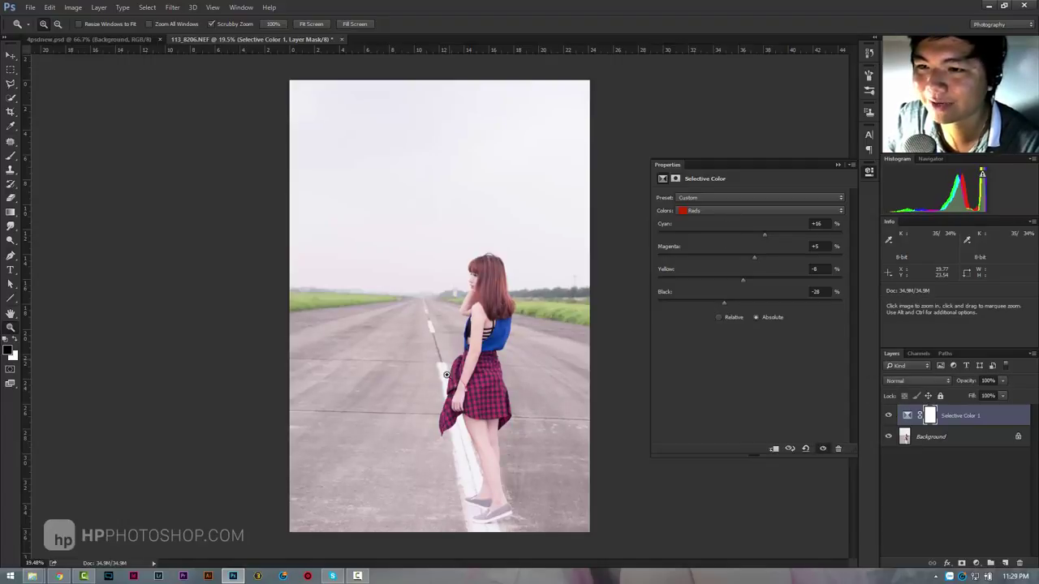
{"action": "left_click", "coordinate": [889, 416]}
{"action": "left_click", "coordinate": [889, 416]}
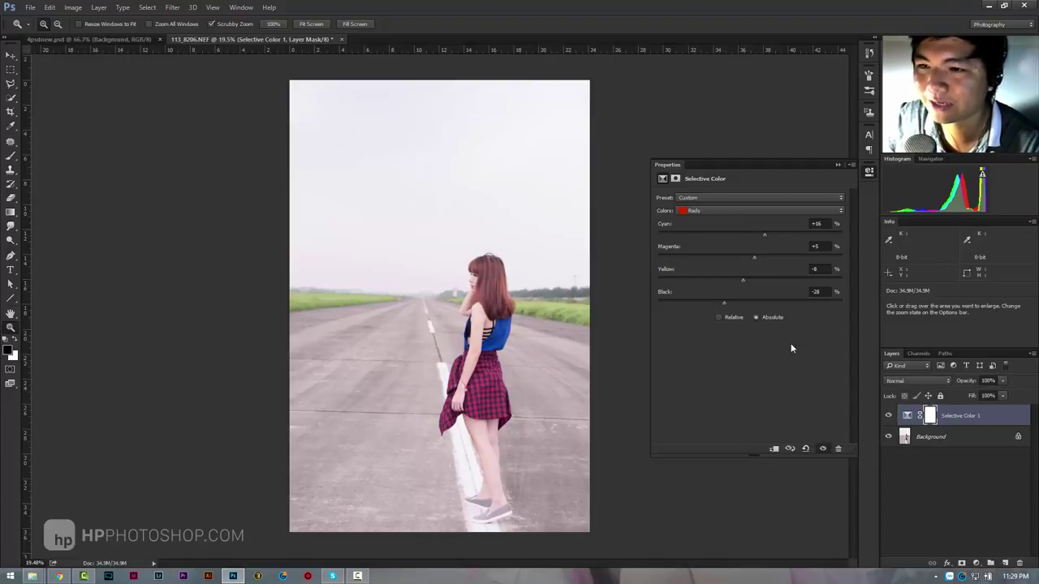
{"action": "left_click", "coordinate": [748, 211]}
Step: Switch to the Yellows range and set its Yellow to -35
{"action": "left_click", "coordinate": [703, 230]}
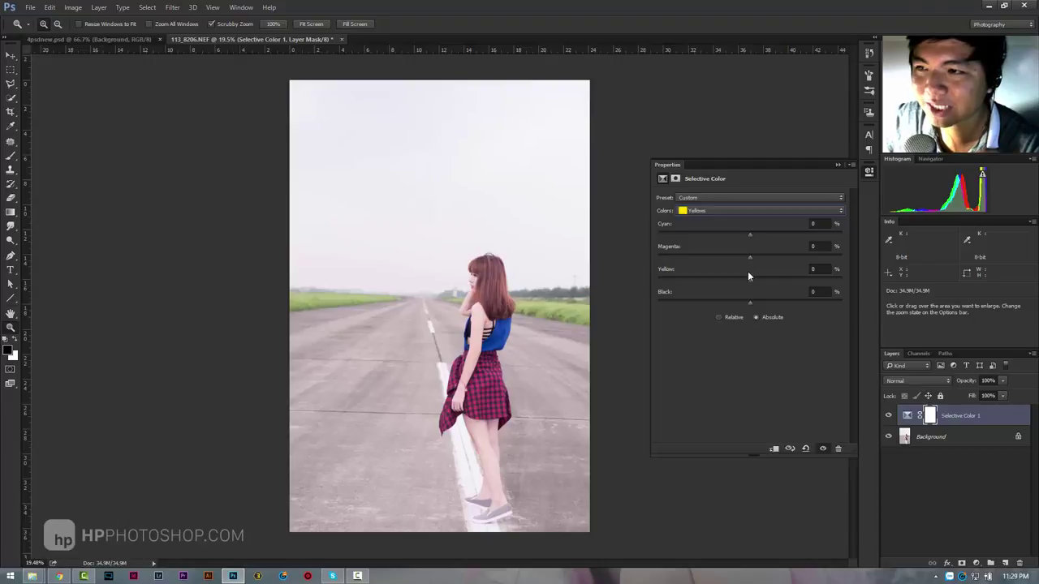
{"action": "left_click_drag", "start_coordinate": [751, 283], "coordinate": [721, 282]}
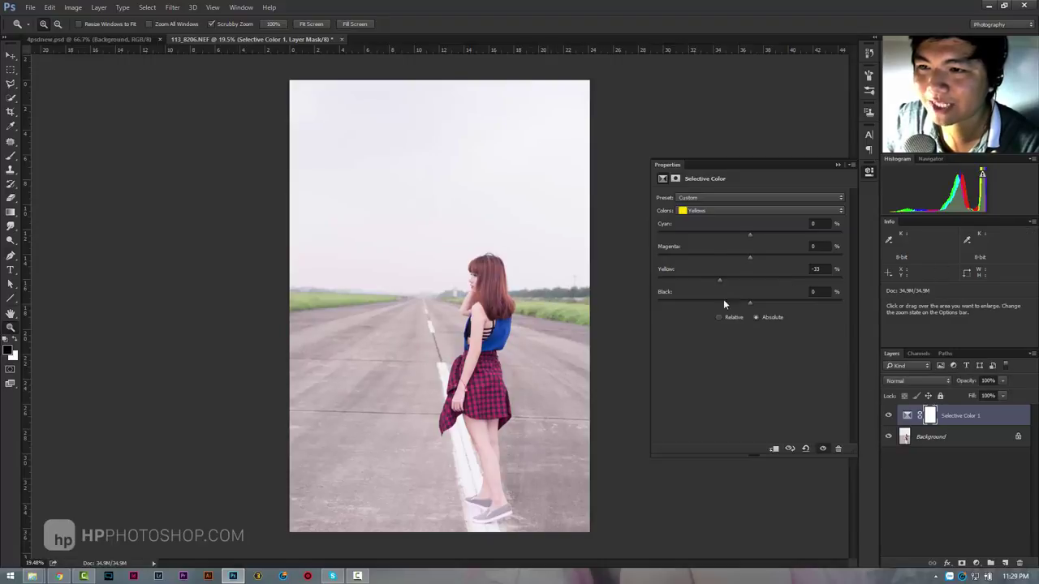
{"action": "left_click_drag", "start_coordinate": [720, 280], "coordinate": [727, 280]}
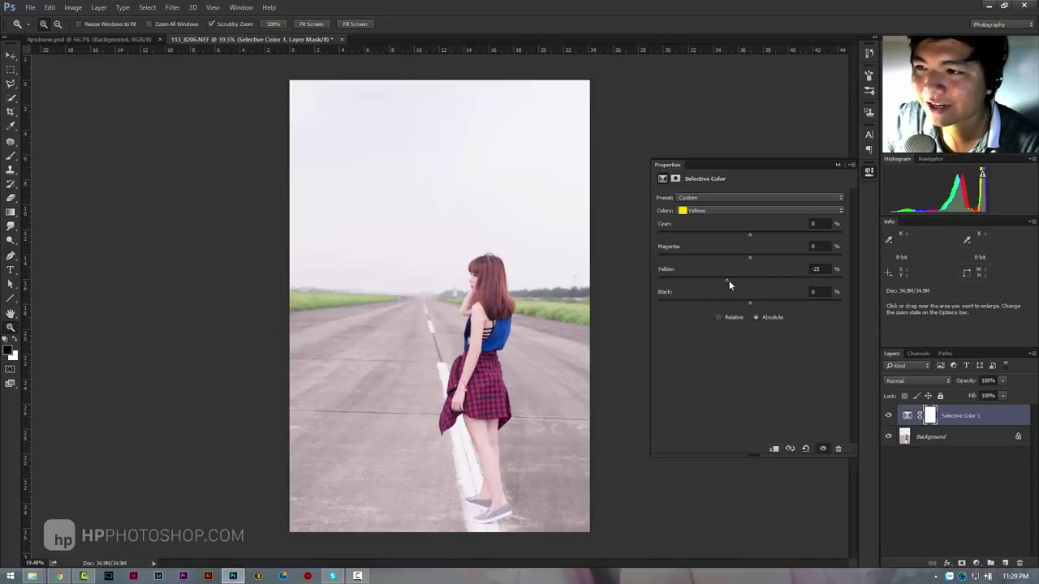
{"action": "left_click_drag", "start_coordinate": [727, 280], "coordinate": [715, 282]}
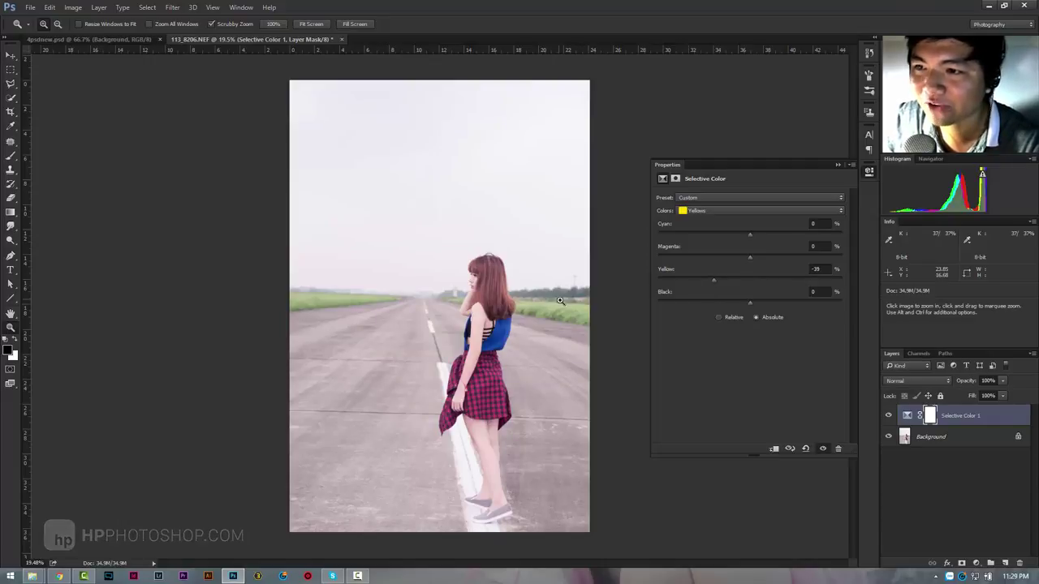
{"action": "left_click_drag", "start_coordinate": [715, 280], "coordinate": [718, 282]}
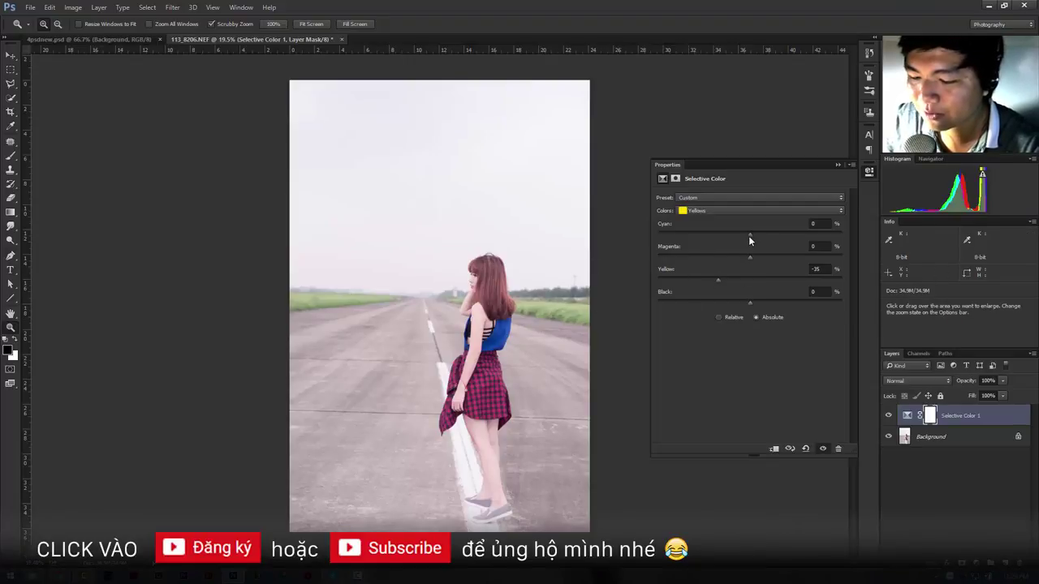
Step: Give the yellows Cyan +15, Magenta +9 and Black +25
{"action": "left_click_drag", "start_coordinate": [749, 235], "coordinate": [755, 235]}
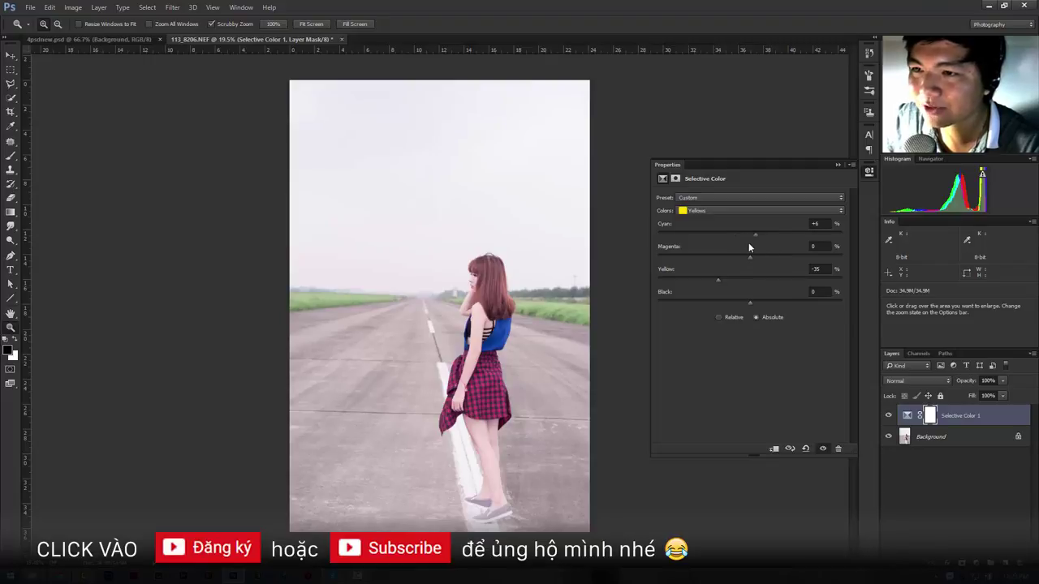
{"action": "left_click_drag", "start_coordinate": [786, 241], "coordinate": [844, 243]}
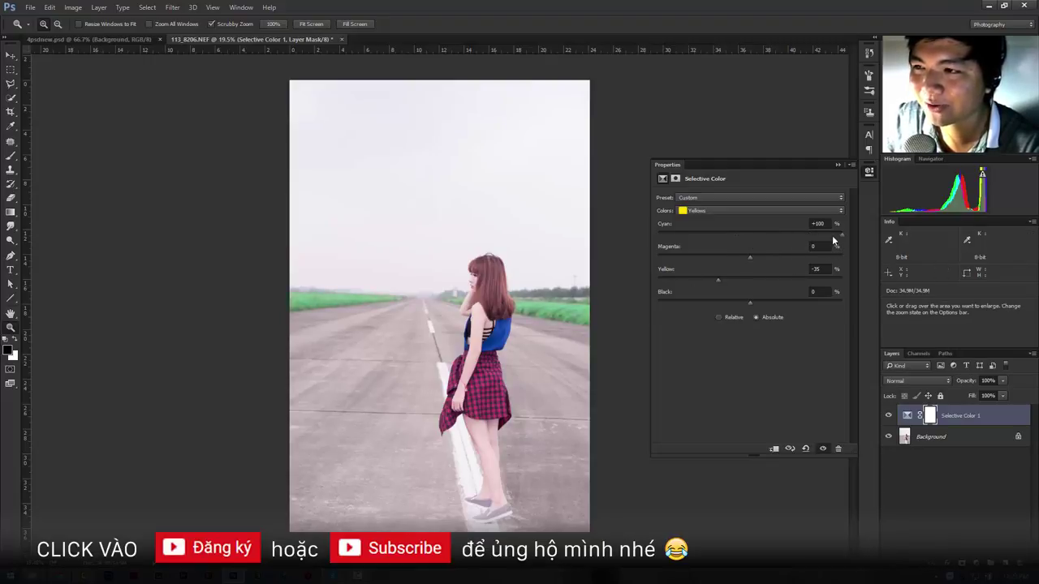
{"action": "left_click_drag", "start_coordinate": [841, 238], "coordinate": [765, 239]}
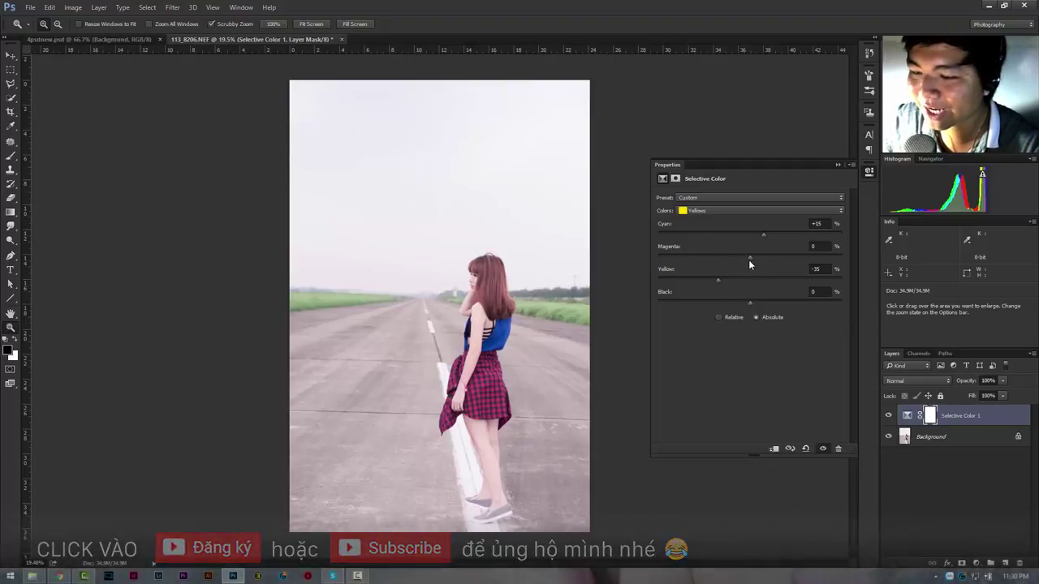
{"action": "left_click_drag", "start_coordinate": [753, 260], "coordinate": [661, 261]}
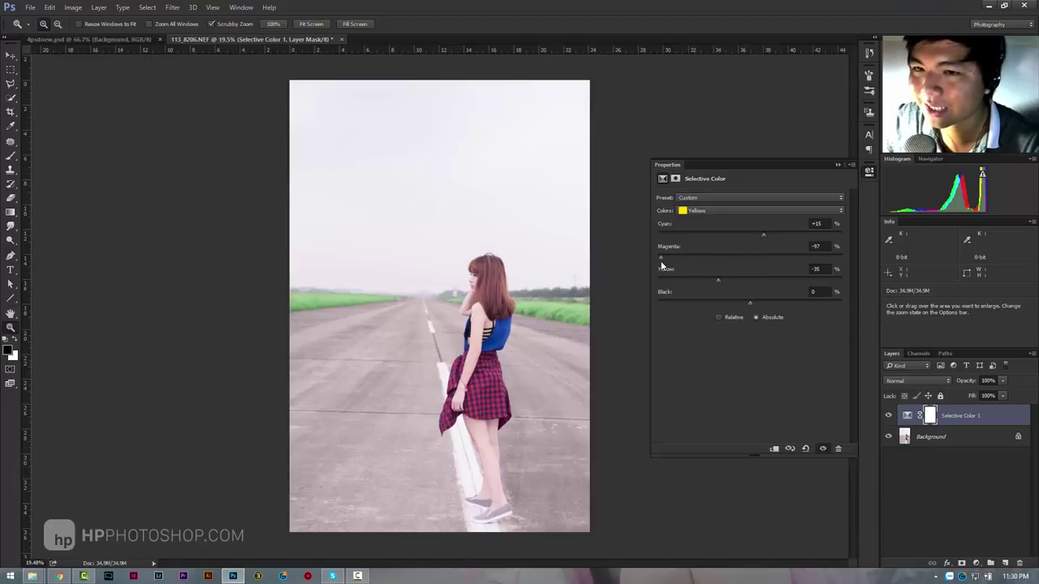
{"action": "left_click_drag", "start_coordinate": [743, 262], "coordinate": [753, 264]}
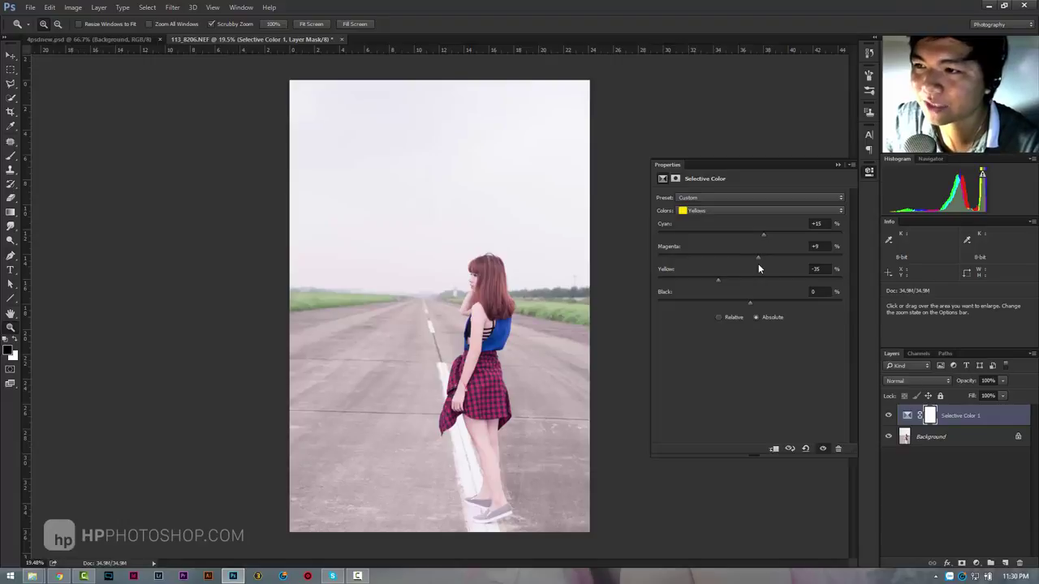
{"action": "mouse_move", "coordinate": [751, 263]}
{"action": "left_mouse_down"}
{"action": "mouse_move", "coordinate": [766, 261]}
{"action": "mouse_move", "coordinate": [756, 263]}
{"action": "left_mouse_up"}
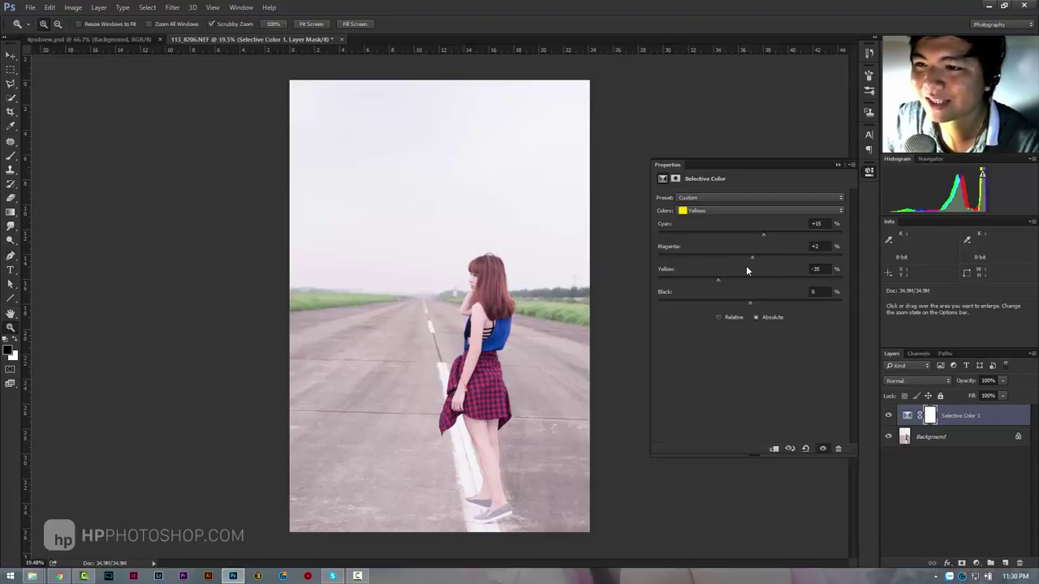
{"action": "left_click_drag", "start_coordinate": [751, 263], "coordinate": [755, 263]}
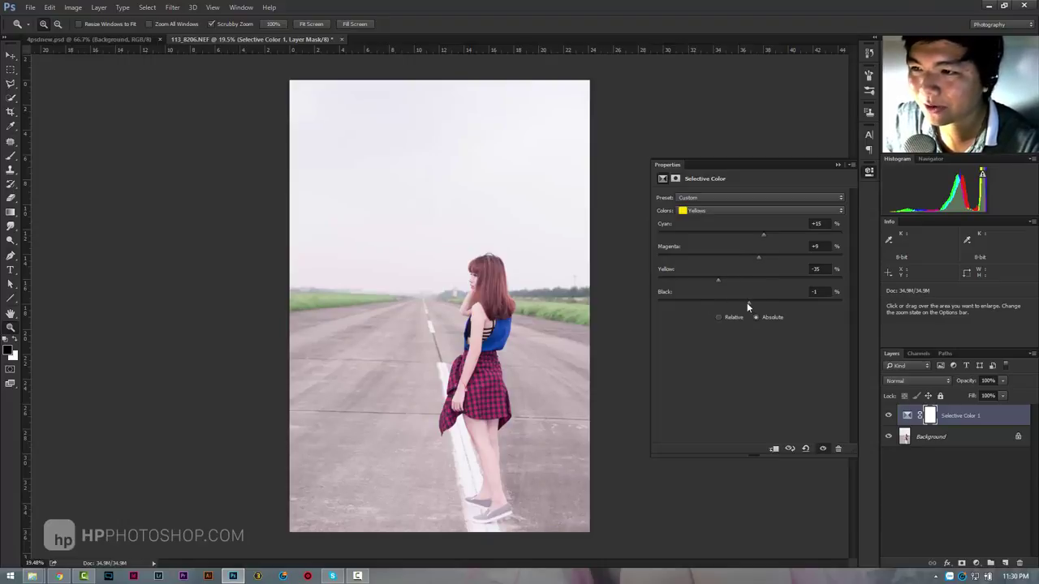
{"action": "mouse_move", "coordinate": [747, 304]}
{"action": "left_mouse_down"}
{"action": "mouse_move", "coordinate": [776, 302]}
{"action": "mouse_move", "coordinate": [692, 305]}
{"action": "mouse_move", "coordinate": [774, 302]}
{"action": "left_mouse_up"}
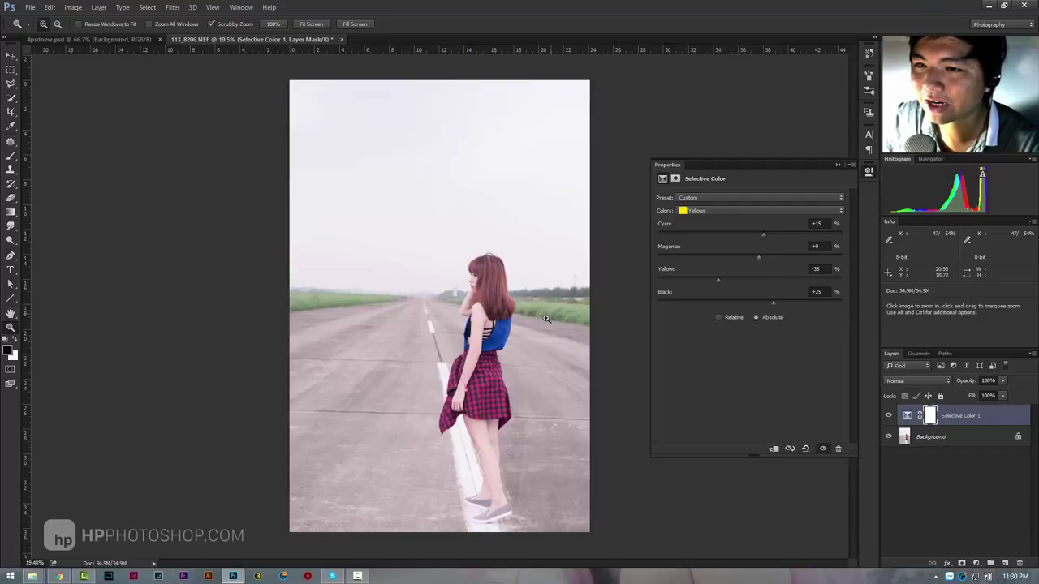
Step: Choose the Greens range and set its Cyan to -19
{"action": "left_click", "coordinate": [739, 210]}
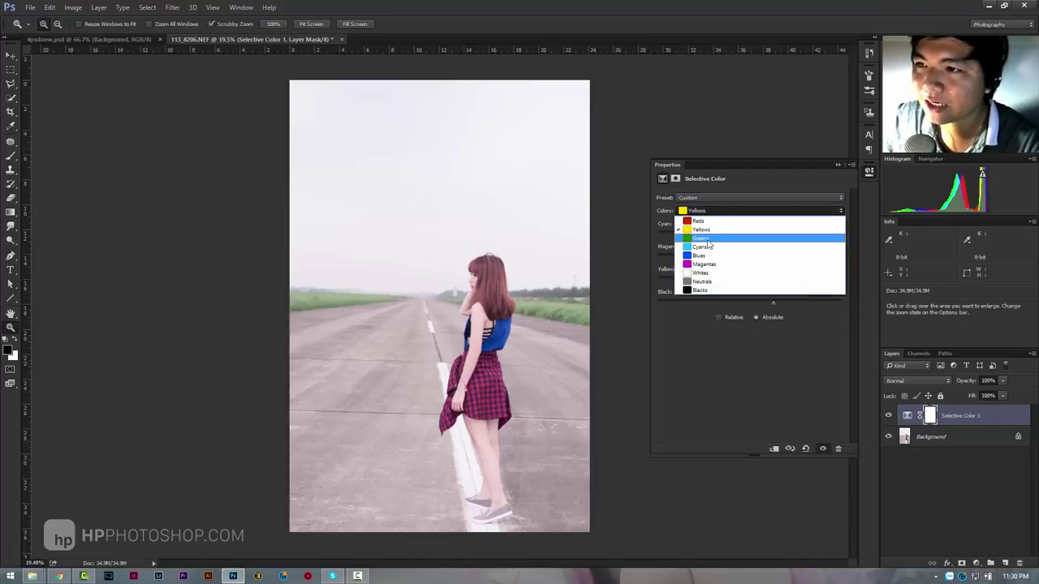
{"action": "left_click", "coordinate": [707, 238]}
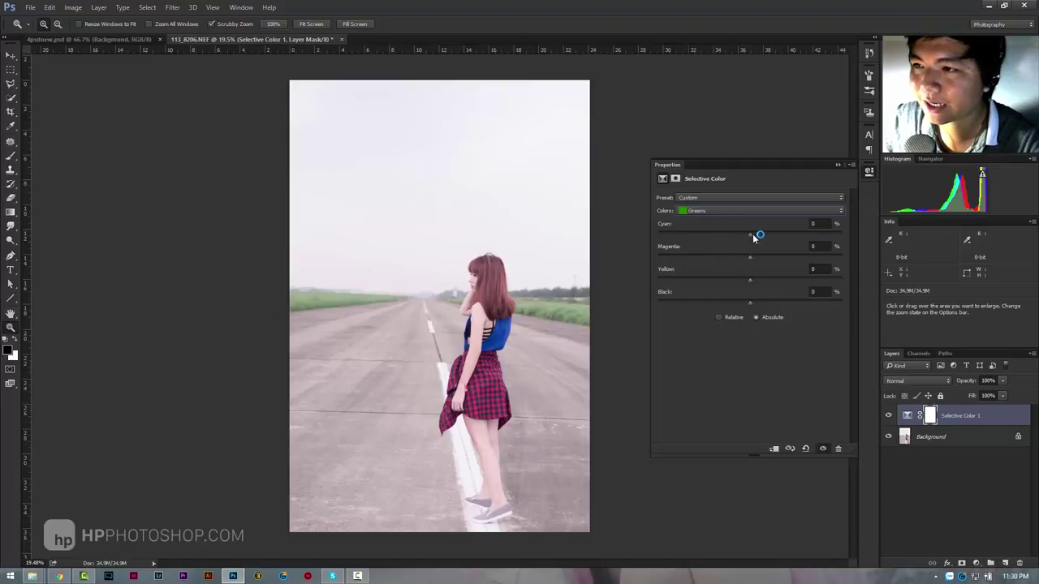
{"action": "left_click_drag", "start_coordinate": [752, 236], "coordinate": [793, 235]}
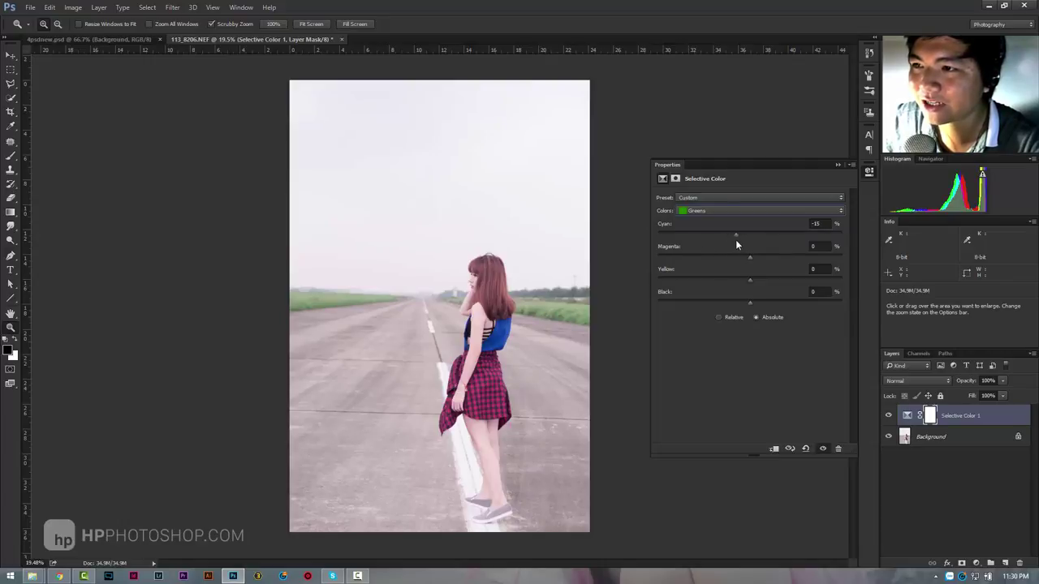
{"action": "left_click_drag", "start_coordinate": [735, 239], "coordinate": [732, 242]}
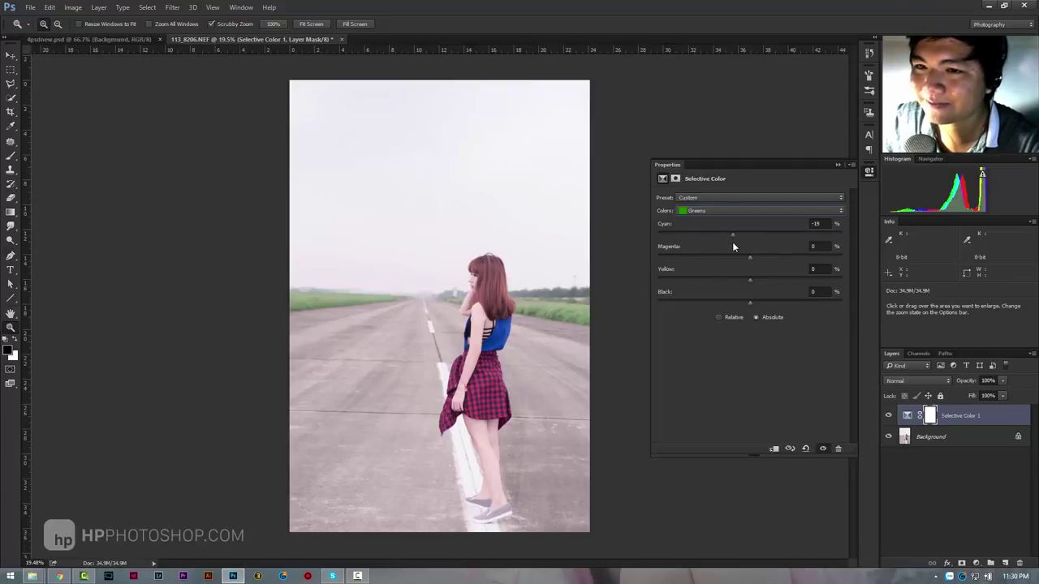
{"action": "left_click", "coordinate": [58, 577]}
{"action": "scroll", "coordinate": [181, 369], "scroll_direction": "up", "scroll_amount": 1}
{"action": "scroll", "coordinate": [182, 370], "scroll_direction": "up", "scroll_amount": 1}
{"action": "scroll", "coordinate": [182, 370], "scroll_direction": "up", "scroll_amount": 4}
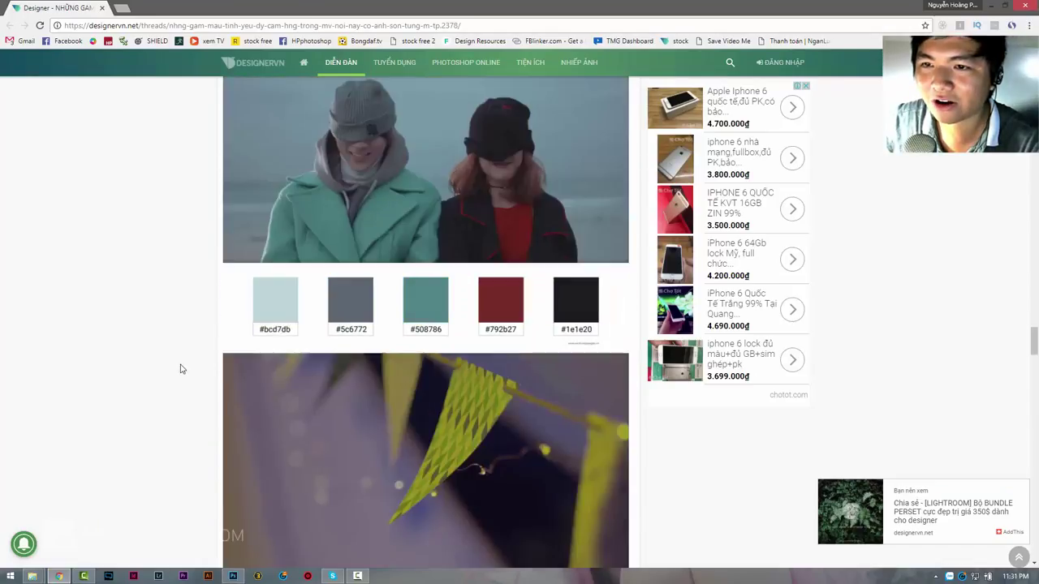
{"action": "scroll", "coordinate": [182, 370], "scroll_direction": "up", "scroll_amount": 4}
{"action": "scroll", "coordinate": [182, 369], "scroll_direction": "up", "scroll_amount": 4}
{"action": "scroll", "coordinate": [182, 370], "scroll_direction": "up", "scroll_amount": 3}
{"action": "scroll", "coordinate": [182, 370], "scroll_direction": "up", "scroll_amount": 4}
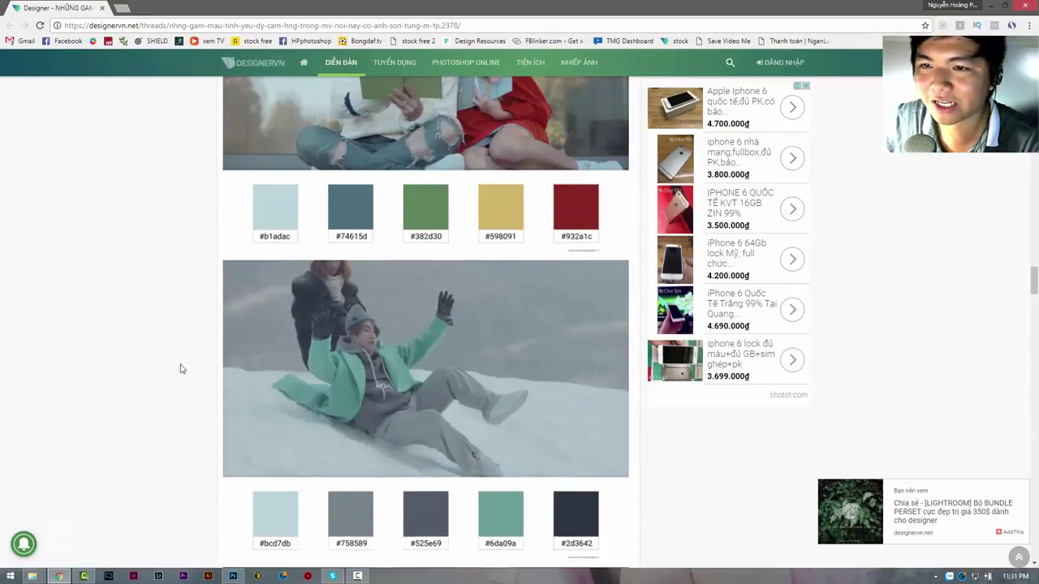
{"action": "scroll", "coordinate": [182, 370], "scroll_direction": "up", "scroll_amount": 1}
{"action": "scroll", "coordinate": [181, 369], "scroll_direction": "up", "scroll_amount": 4}
{"action": "scroll", "coordinate": [182, 369], "scroll_direction": "up", "scroll_amount": 1}
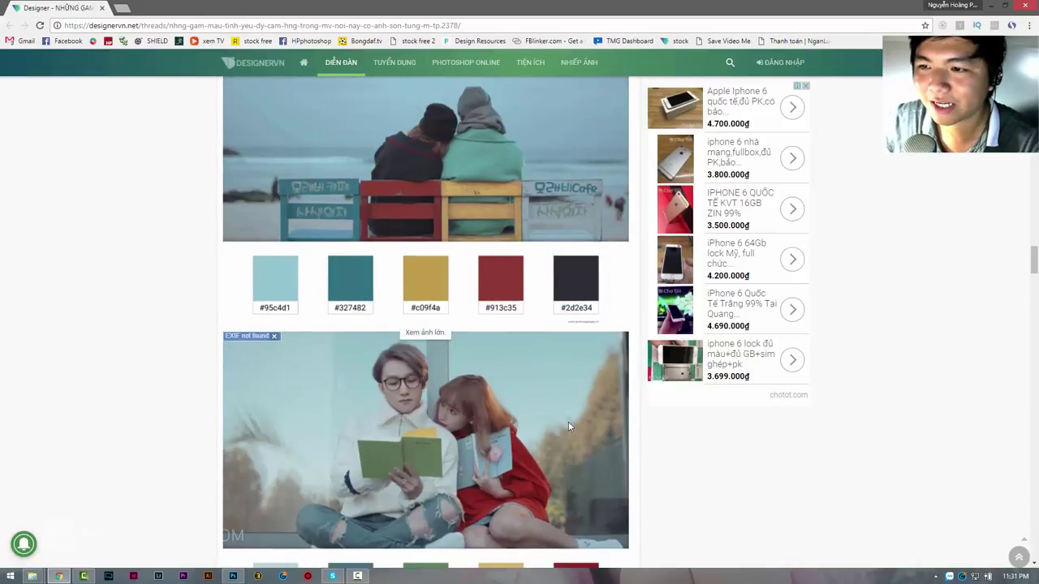
{"action": "scroll", "coordinate": [579, 435], "scroll_direction": "up", "scroll_amount": 5}
{"action": "scroll", "coordinate": [566, 437], "scroll_direction": "up", "scroll_amount": 1}
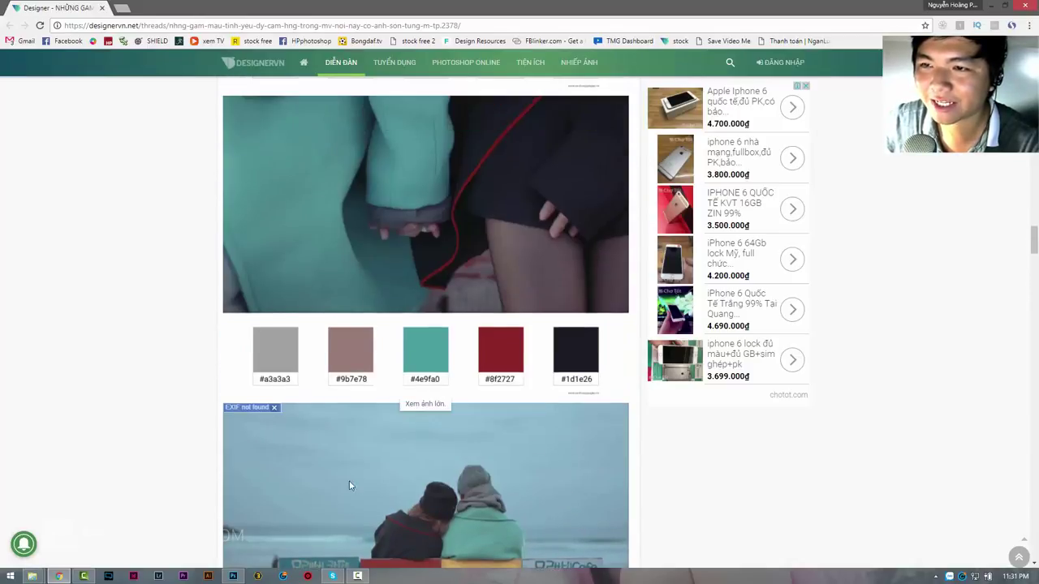
{"action": "scroll", "coordinate": [350, 485], "scroll_direction": "up", "scroll_amount": 5}
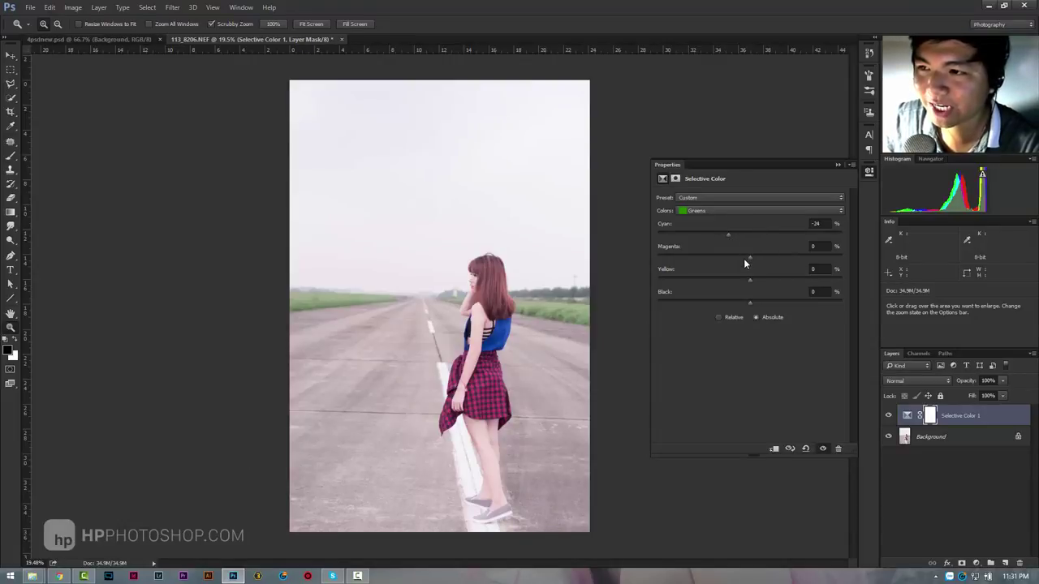
Step: Set the greens' Magenta to +18, then open the Colors list
{"action": "left_click_drag", "start_coordinate": [748, 258], "coordinate": [778, 265]}
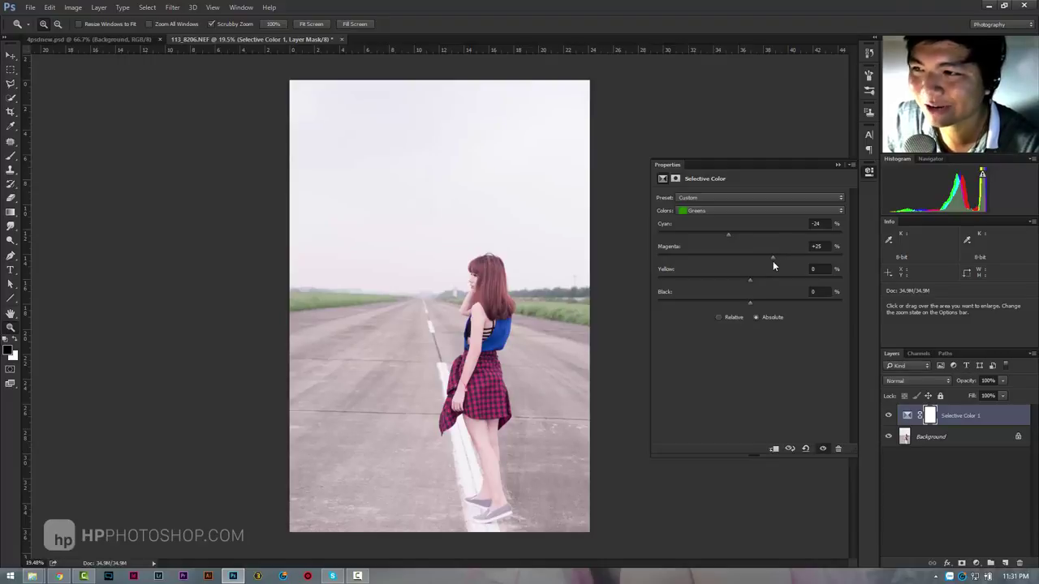
{"action": "mouse_move", "coordinate": [774, 261]}
{"action": "left_mouse_down"}
{"action": "mouse_move", "coordinate": [753, 284]}
{"action": "mouse_move", "coordinate": [723, 283]}
{"action": "mouse_move", "coordinate": [774, 304]}
{"action": "mouse_move", "coordinate": [763, 305]}
{"action": "left_mouse_up"}
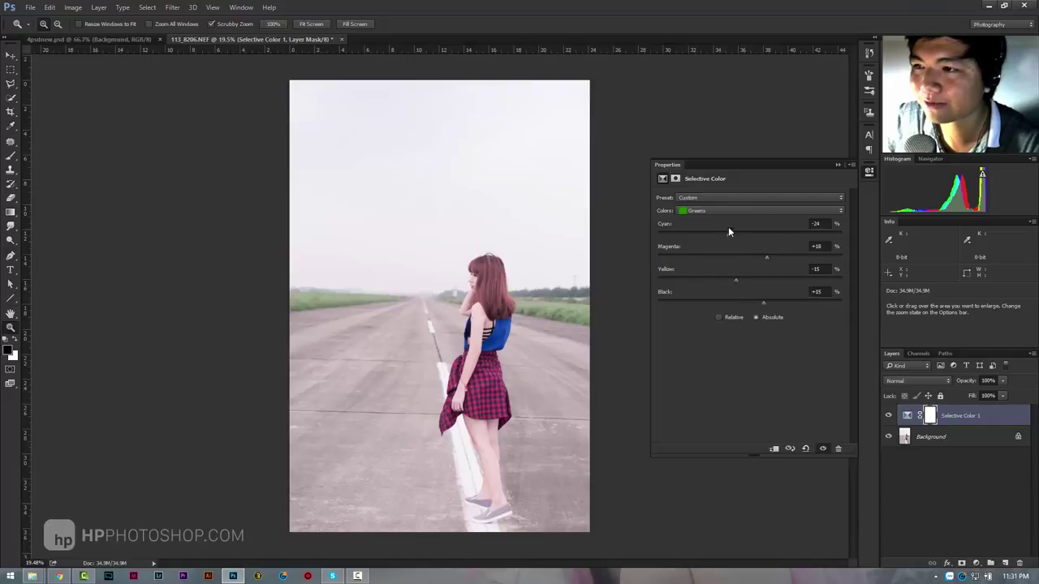
{"action": "left_click", "coordinate": [721, 210]}
Step: Give the Cyans range Yellow +7, then switch to the Blues range
{"action": "left_click", "coordinate": [712, 250]}
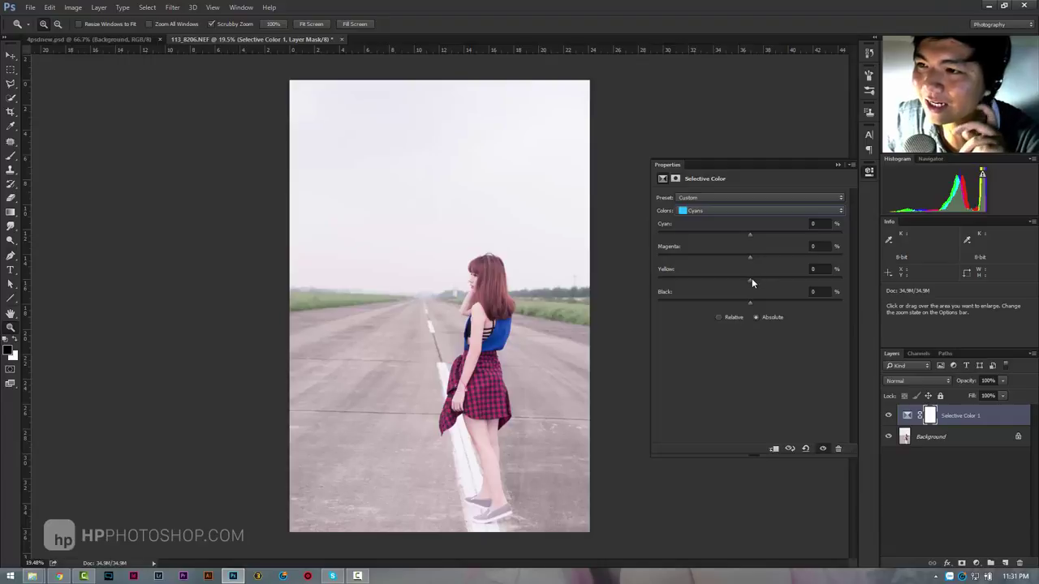
{"action": "left_click_drag", "start_coordinate": [752, 282], "coordinate": [756, 284]}
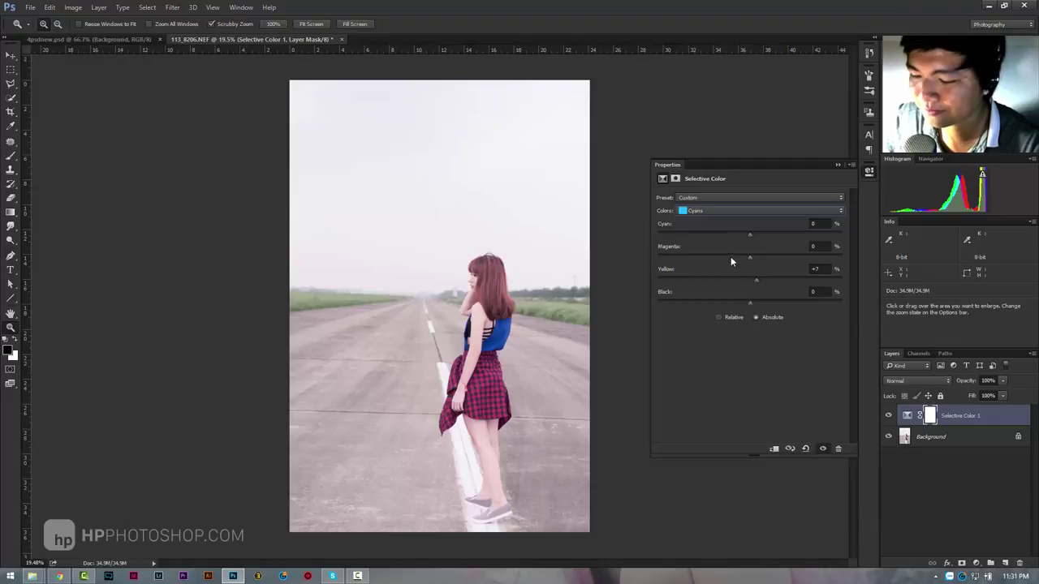
{"action": "left_click", "coordinate": [738, 213]}
{"action": "left_click", "coordinate": [696, 248]}
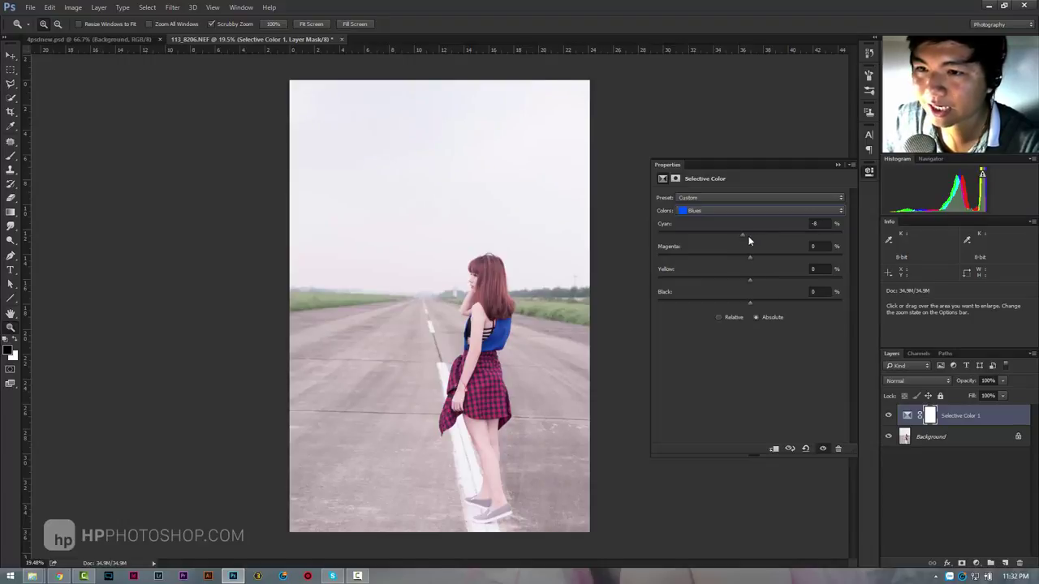
Step: Set the blues to Cyan +29, Magenta -17, Yellow +18 and Black -13
{"action": "left_click_drag", "start_coordinate": [748, 240], "coordinate": [706, 240]}
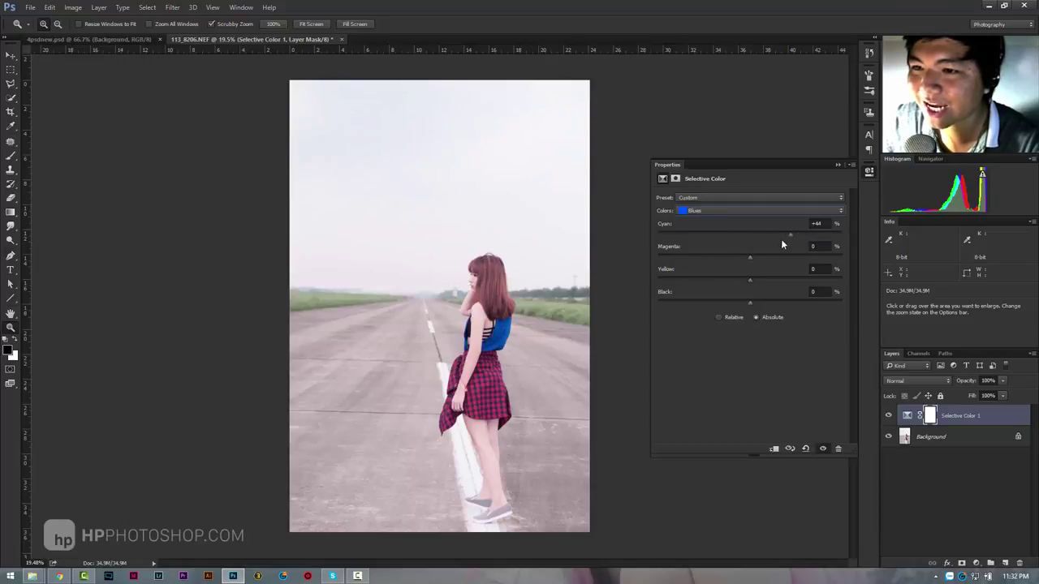
{"action": "mouse_move", "coordinate": [770, 235]}
{"action": "left_mouse_down"}
{"action": "mouse_move", "coordinate": [653, 250]}
{"action": "mouse_move", "coordinate": [787, 245]}
{"action": "left_mouse_up"}
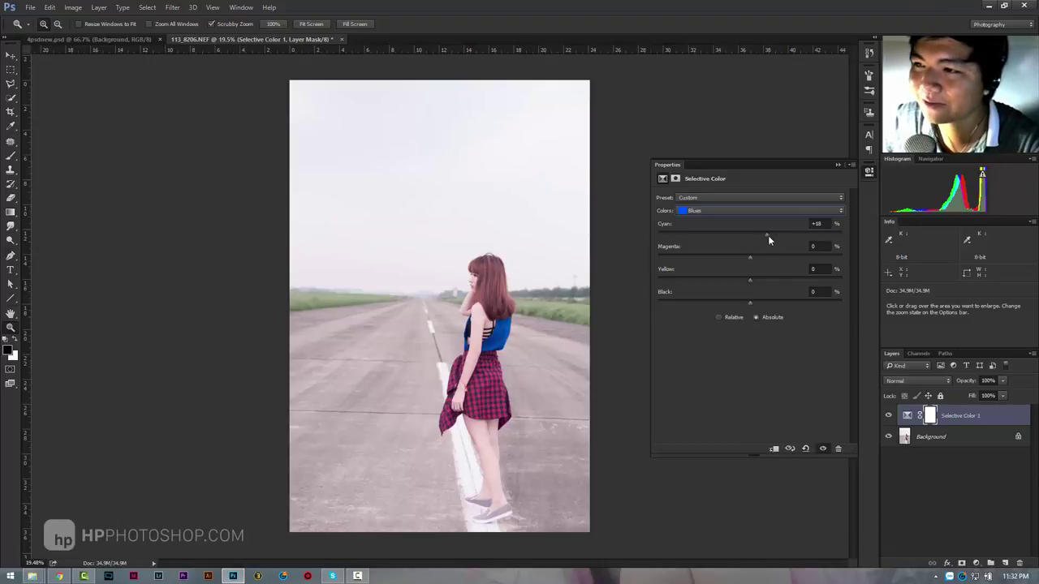
{"action": "left_click_drag", "start_coordinate": [767, 235], "coordinate": [771, 234]}
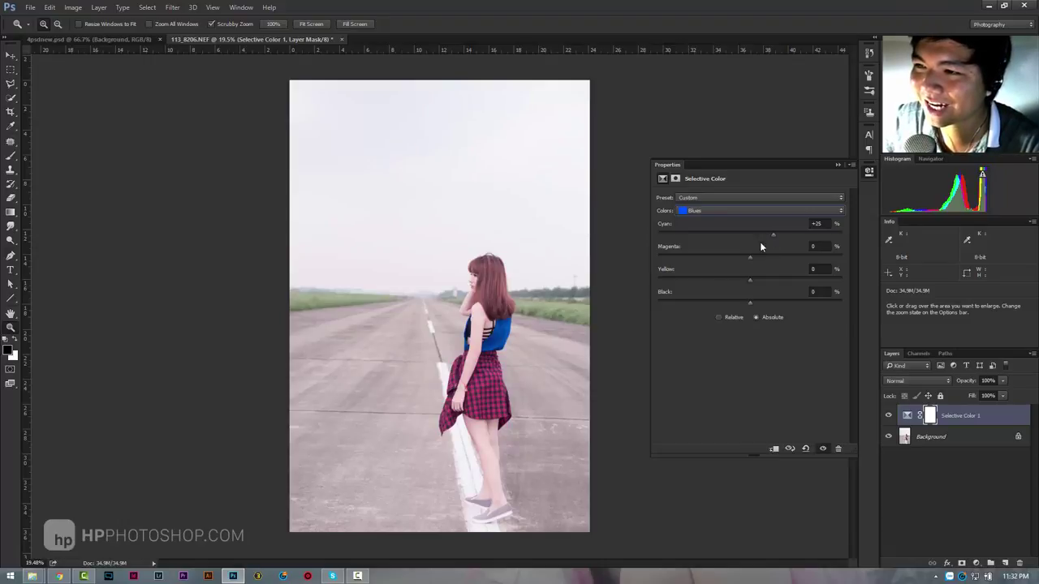
{"action": "double_click", "coordinate": [674, 224]}
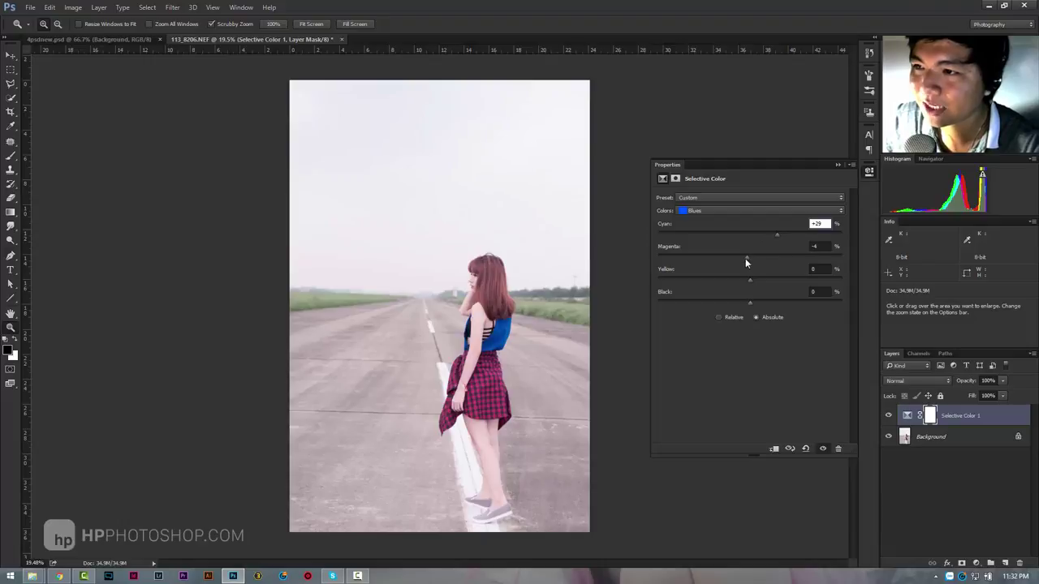
{"action": "mouse_move", "coordinate": [745, 257]}
{"action": "left_mouse_down"}
{"action": "mouse_move", "coordinate": [709, 258]}
{"action": "mouse_move", "coordinate": [737, 259]}
{"action": "left_mouse_up"}
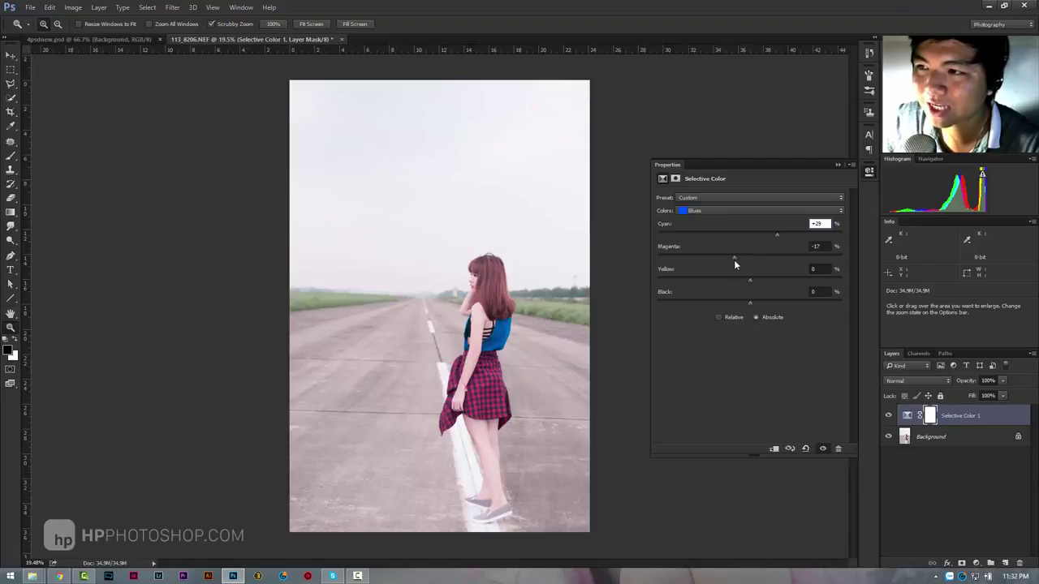
{"action": "left_click_drag", "start_coordinate": [750, 280], "coordinate": [766, 280]}
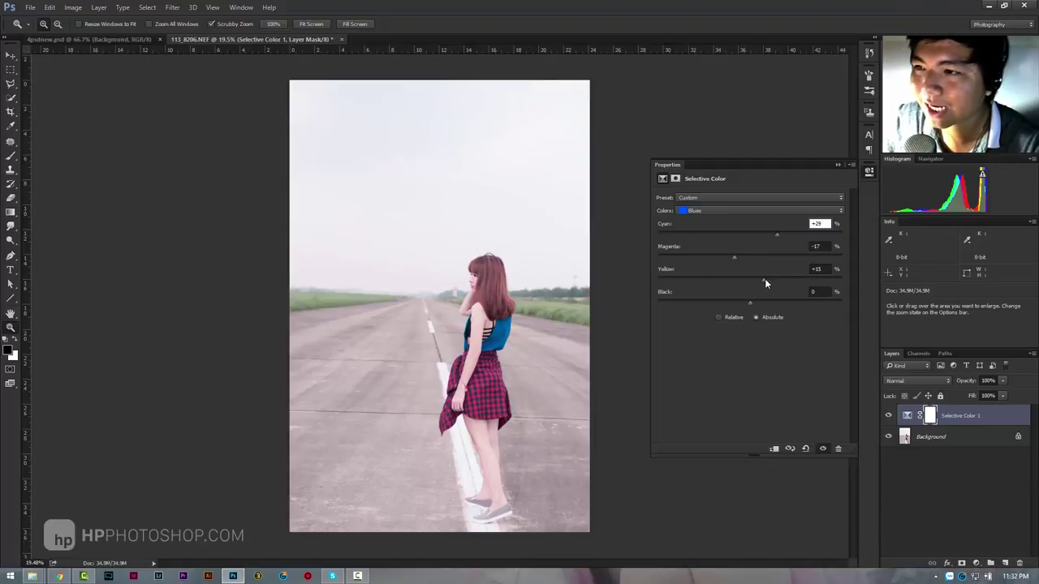
{"action": "left_click_drag", "start_coordinate": [767, 278], "coordinate": [769, 278]}
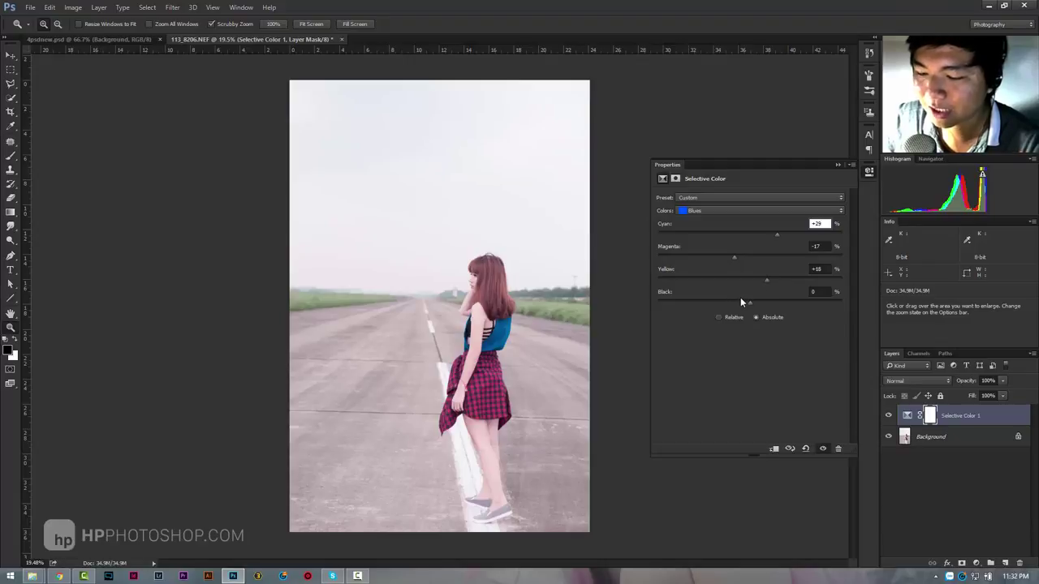
{"action": "left_click_drag", "start_coordinate": [750, 302], "coordinate": [737, 304]}
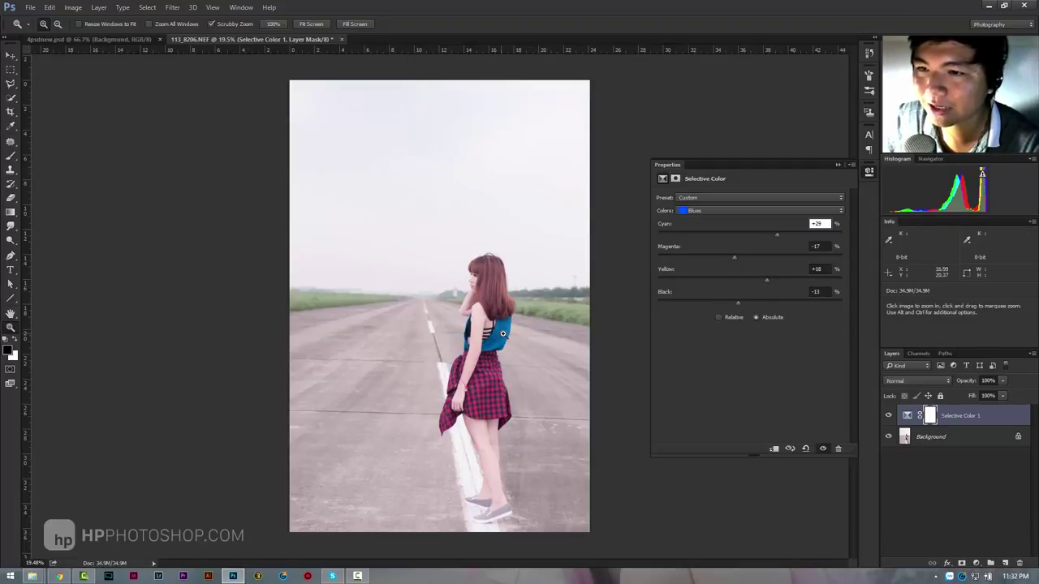
Step: Zoom in on the girl's top to compare the teal change, then refit the photo and open the Colors list
{"action": "left_click_drag", "start_coordinate": [507, 336], "coordinate": [649, 332]}
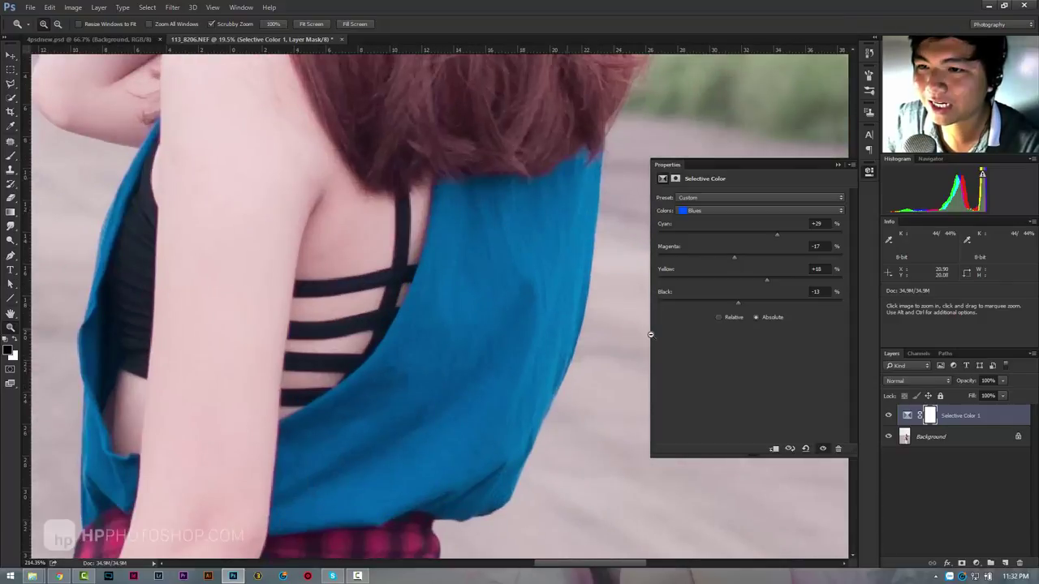
{"action": "left_click", "coordinate": [887, 416]}
{"action": "left_click", "coordinate": [887, 416]}
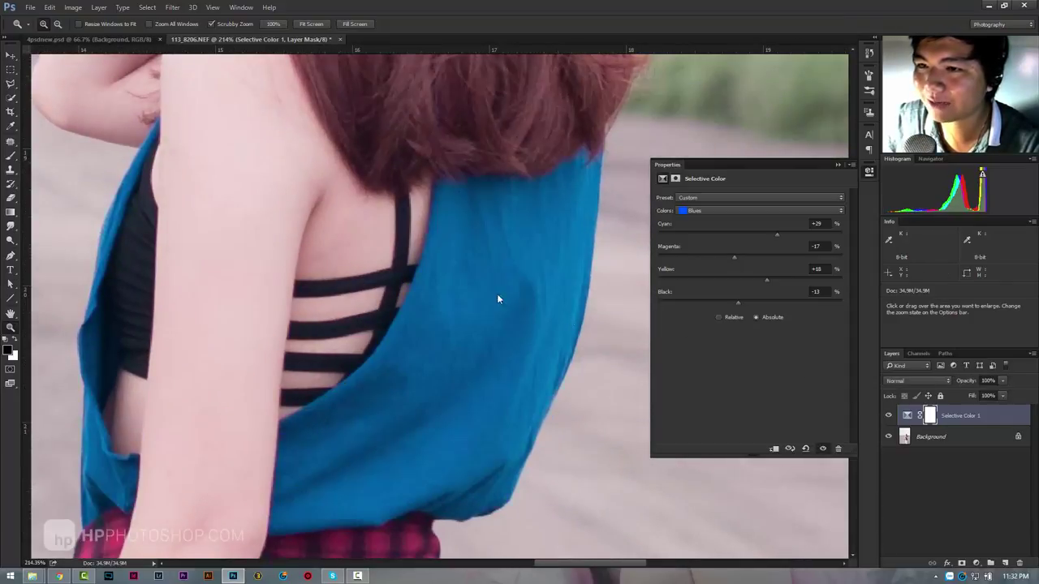
{"action": "left_click", "coordinate": [887, 415]}
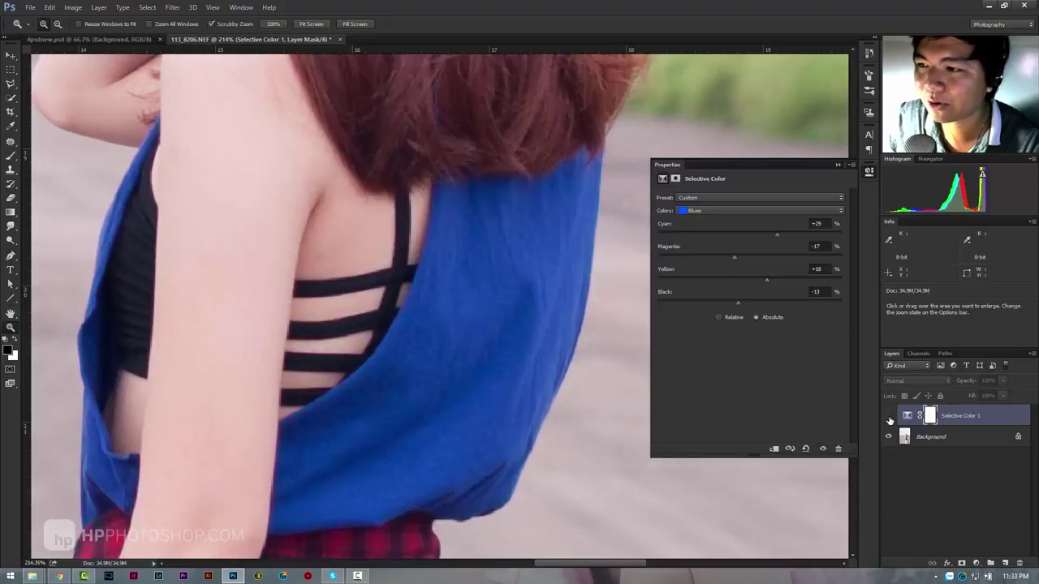
{"action": "key", "text": "ctrl+comma"}
{"action": "key", "text": "ctrl+0"}
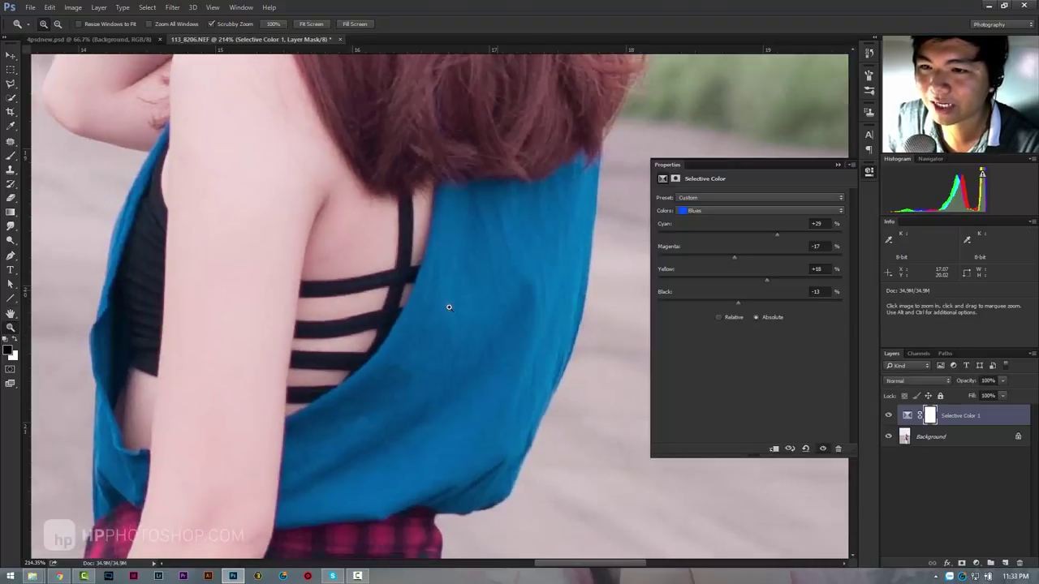
{"action": "left_click_drag", "start_coordinate": [416, 311], "coordinate": [382, 319]}
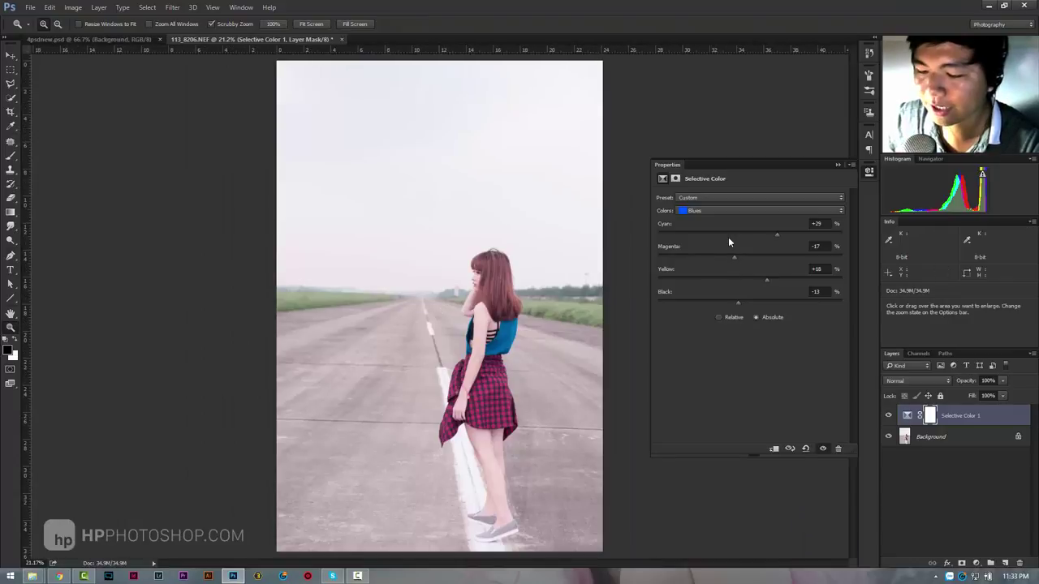
{"action": "left_click", "coordinate": [722, 210]}
Step: Choose the Whites range and set Magenta +1, Yellow -3 and Black +8
{"action": "left_click", "coordinate": [703, 272]}
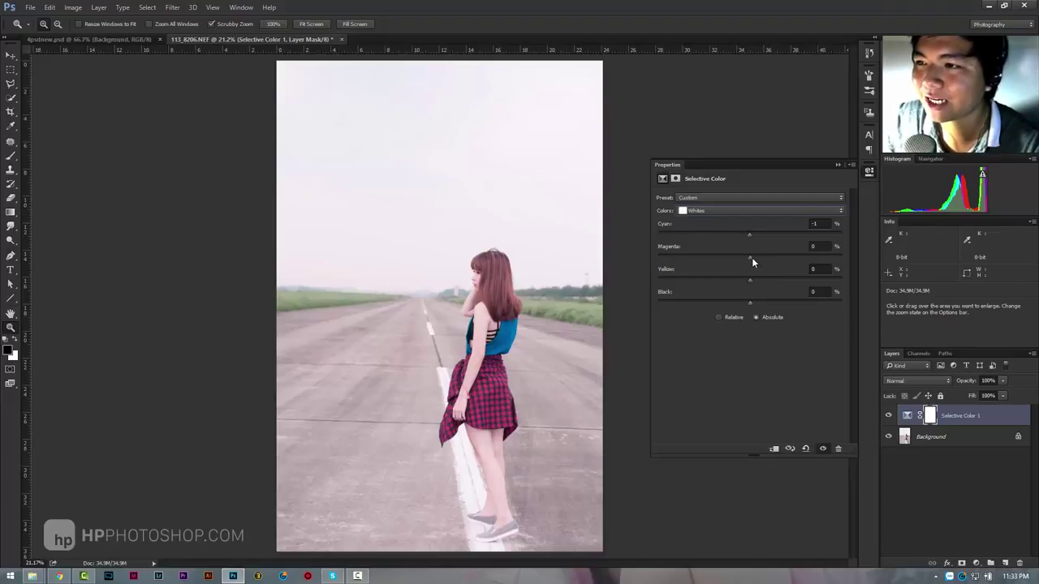
{"action": "left_click_drag", "start_coordinate": [750, 259], "coordinate": [752, 259]}
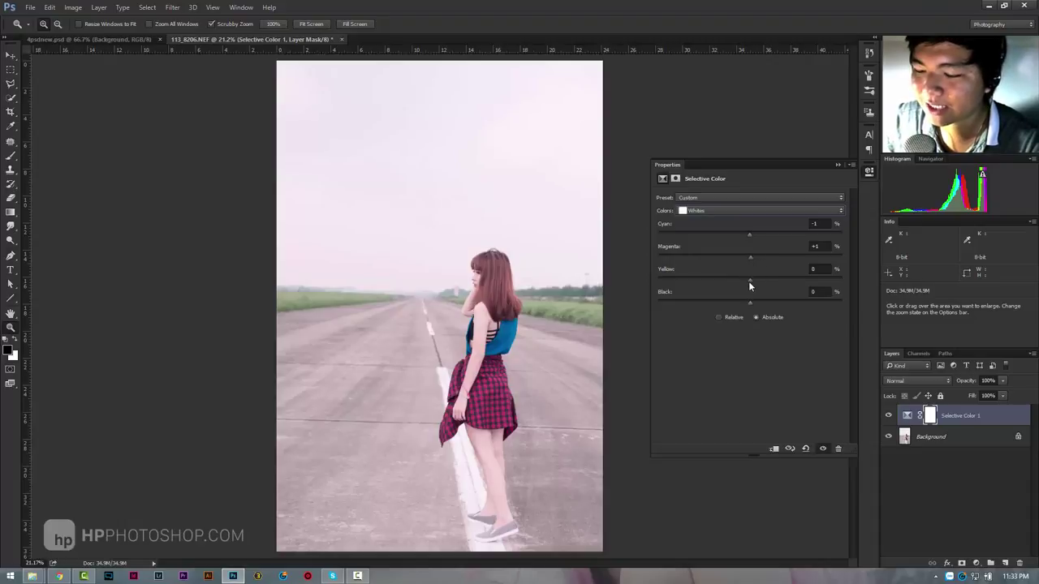
{"action": "mouse_move", "coordinate": [748, 281]}
{"action": "left_mouse_down"}
{"action": "mouse_move", "coordinate": [739, 284]}
{"action": "mouse_move", "coordinate": [750, 284]}
{"action": "left_mouse_up"}
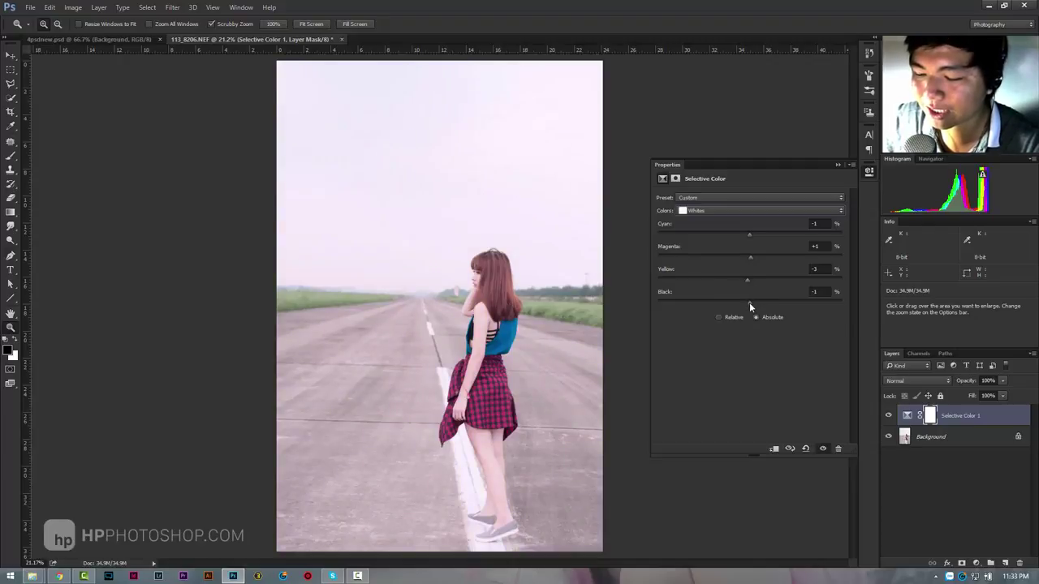
{"action": "left_click_drag", "start_coordinate": [750, 302], "coordinate": [761, 300]}
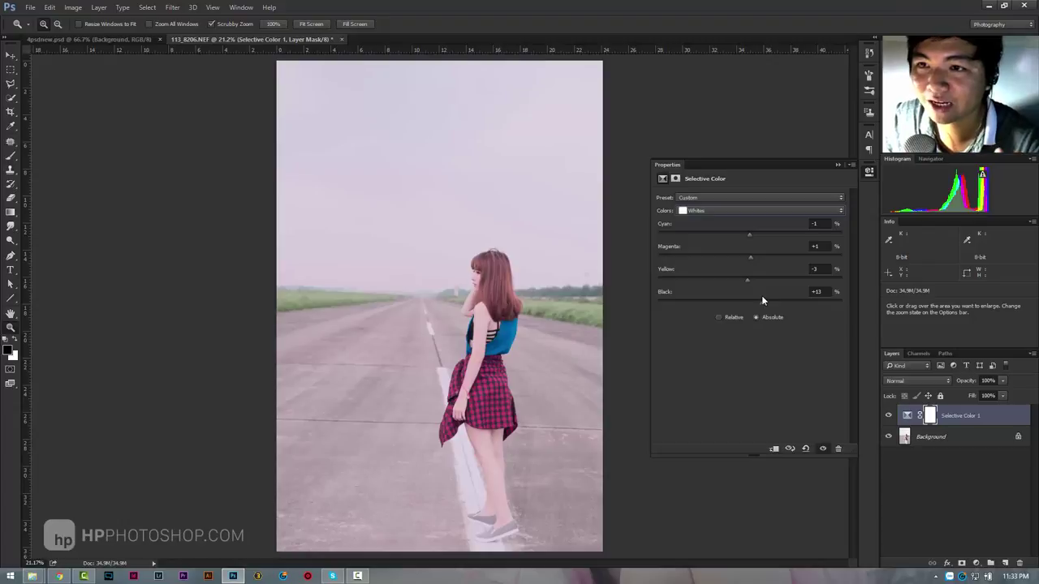
{"action": "left_click_drag", "start_coordinate": [762, 299], "coordinate": [758, 299]}
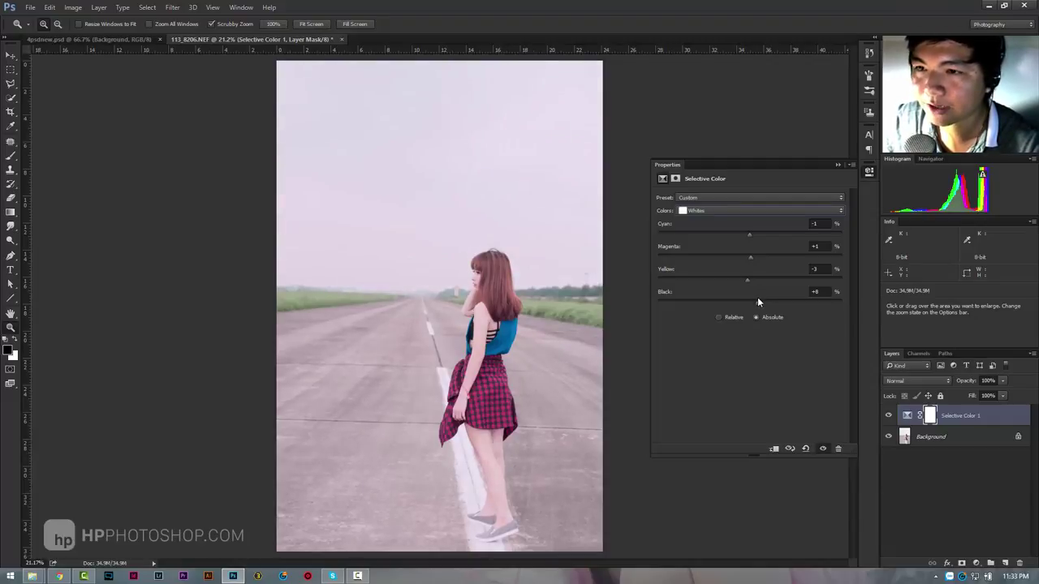
Step: Compare the pink grade against the original, then switch to the Blacks range
{"action": "key", "text": "backslash"}
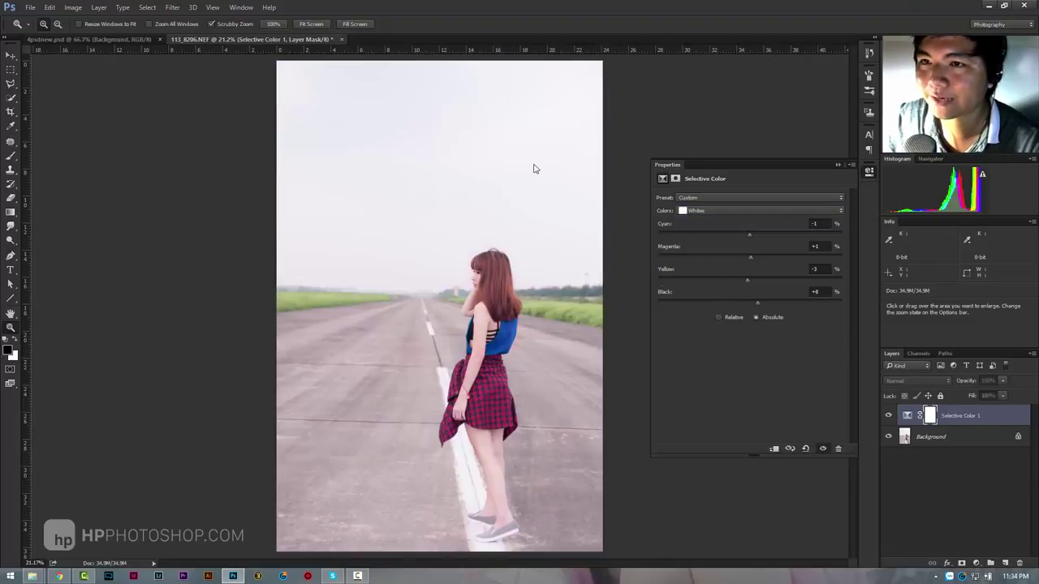
{"action": "key", "text": "backslash"}
{"action": "left_click", "coordinate": [888, 418]}
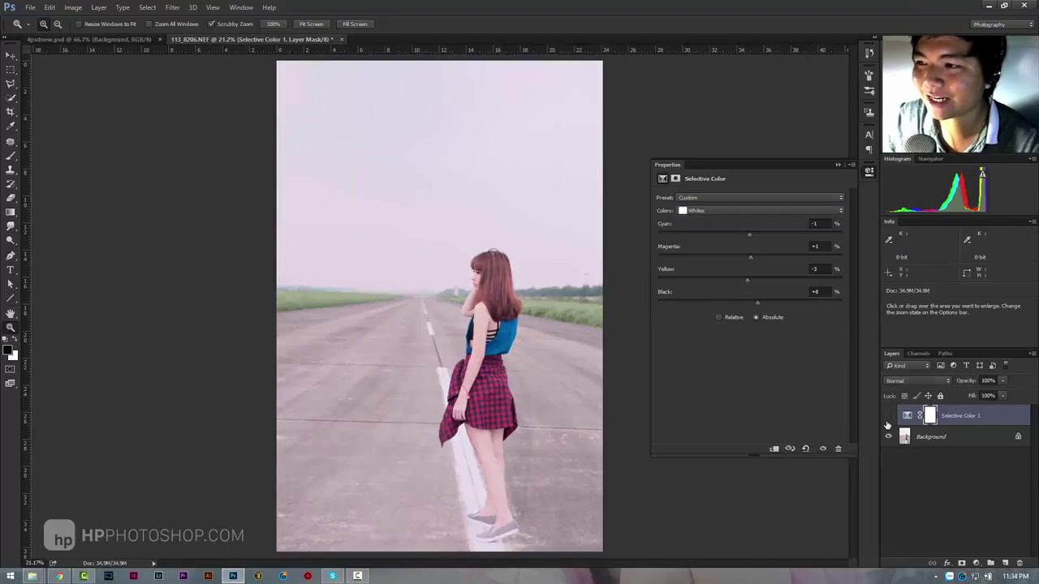
{"action": "left_click", "coordinate": [888, 415]}
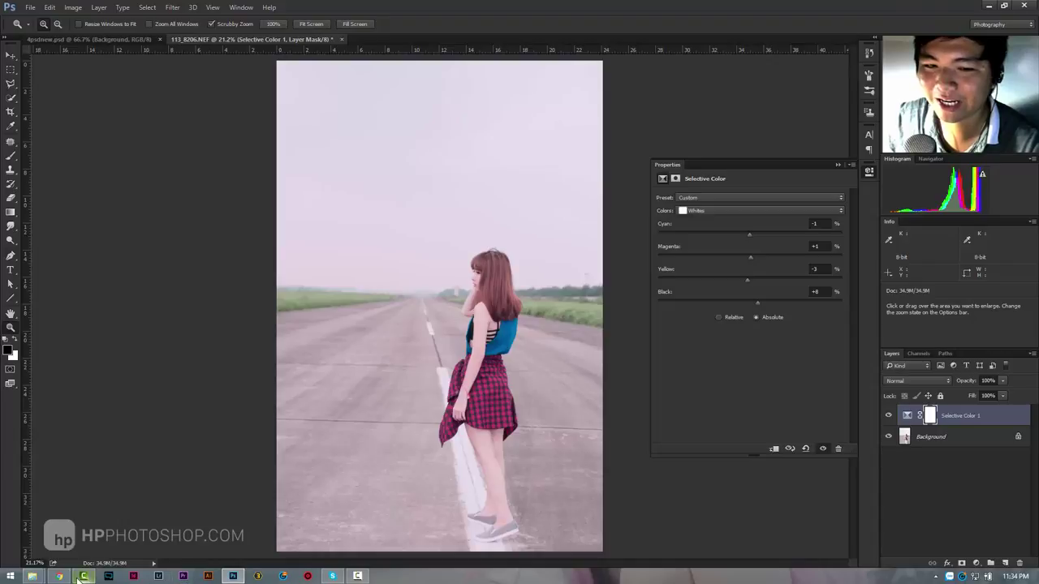
{"action": "left_click", "coordinate": [59, 577]}
{"action": "left_click", "coordinate": [59, 576]}
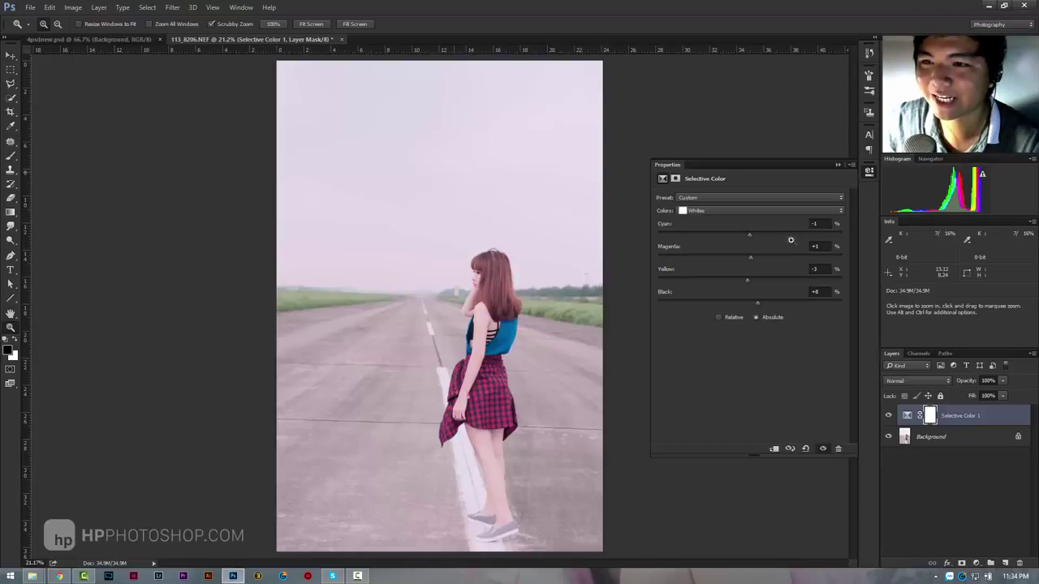
{"action": "left_click", "coordinate": [731, 211]}
{"action": "left_click", "coordinate": [721, 287]}
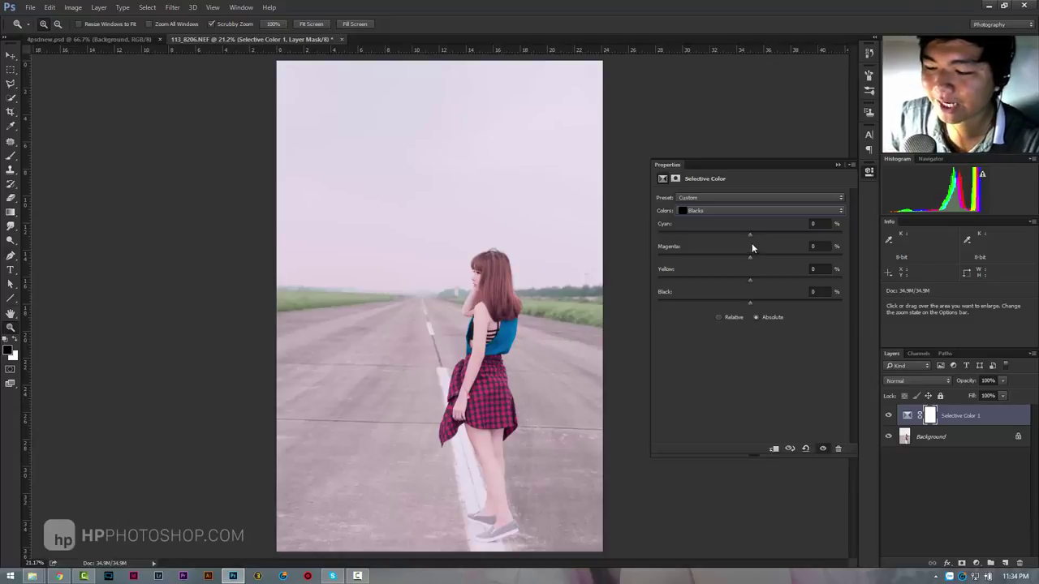
Step: Set the blacks to Cyan -6, Yellow +4 and Black -3, checking skin and hair up close
{"action": "left_click_drag", "start_coordinate": [748, 236], "coordinate": [743, 237]}
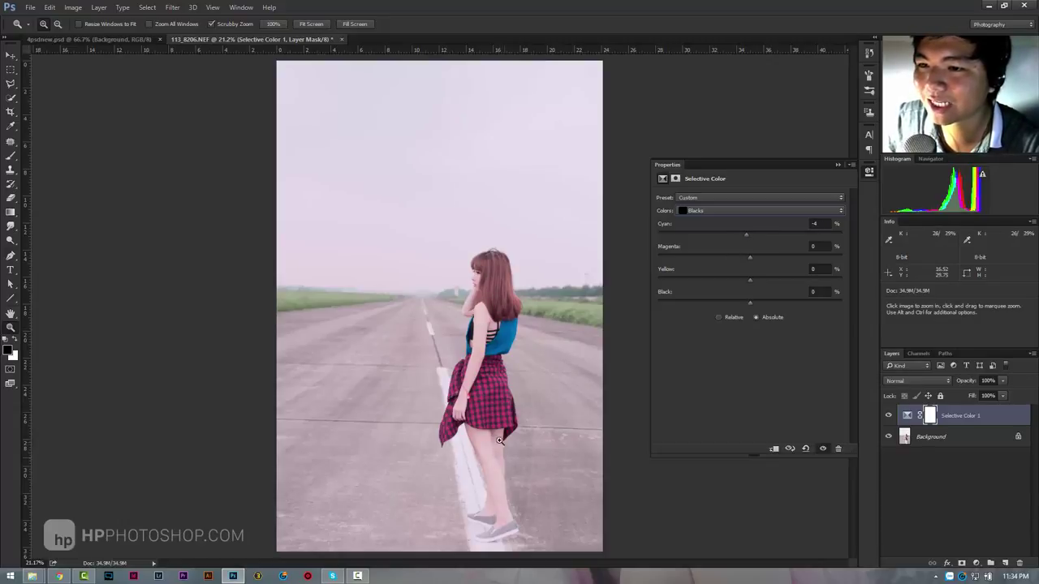
{"action": "left_click_drag", "start_coordinate": [490, 324], "coordinate": [540, 334]}
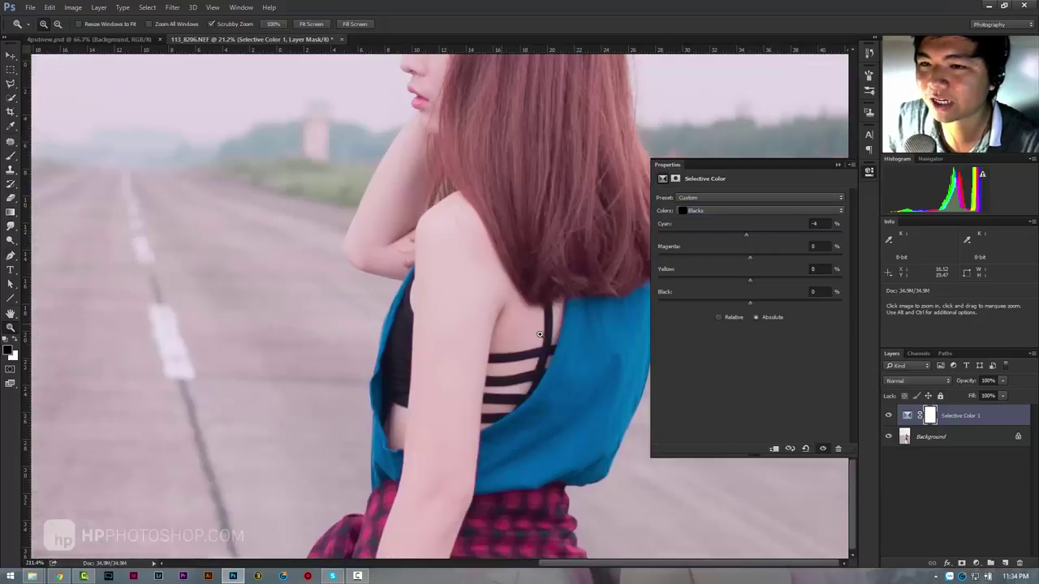
{"action": "key", "text": "ctrl+0"}
{"action": "mouse_move", "coordinate": [487, 186]}
{"action": "left_mouse_down"}
{"action": "mouse_move", "coordinate": [556, 186]}
{"action": "mouse_move", "coordinate": [748, 234]}
{"action": "left_mouse_up"}
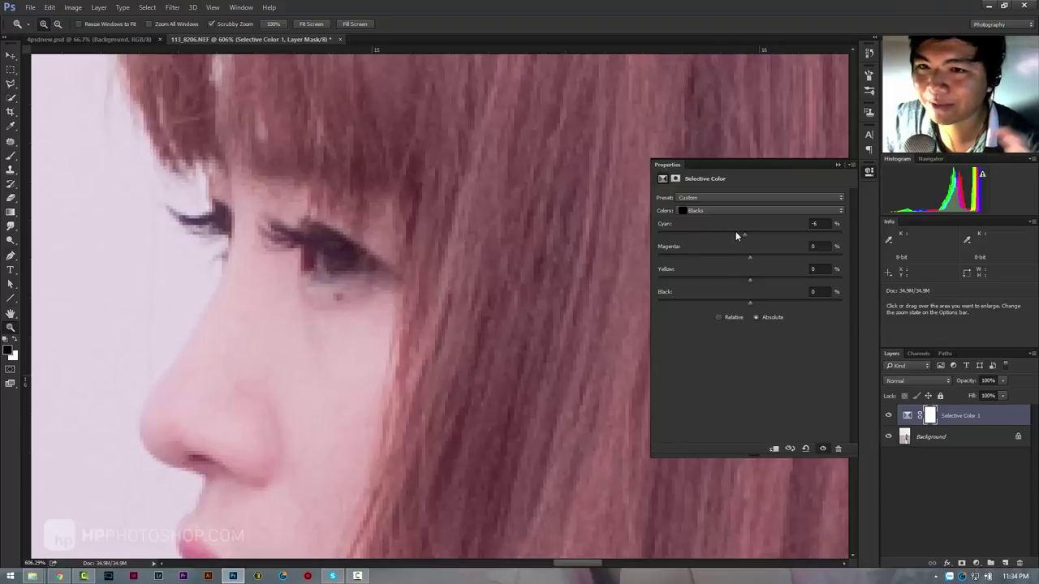
{"action": "left_click", "coordinate": [750, 280]}
{"action": "left_click_drag", "start_coordinate": [749, 280], "coordinate": [755, 280]}
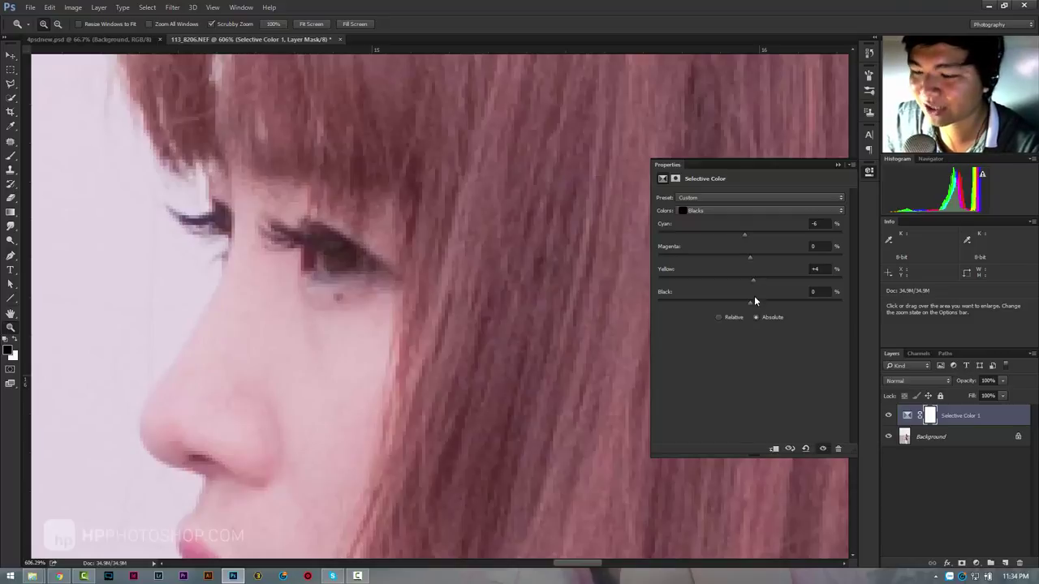
{"action": "left_click_drag", "start_coordinate": [750, 303], "coordinate": [744, 305]}
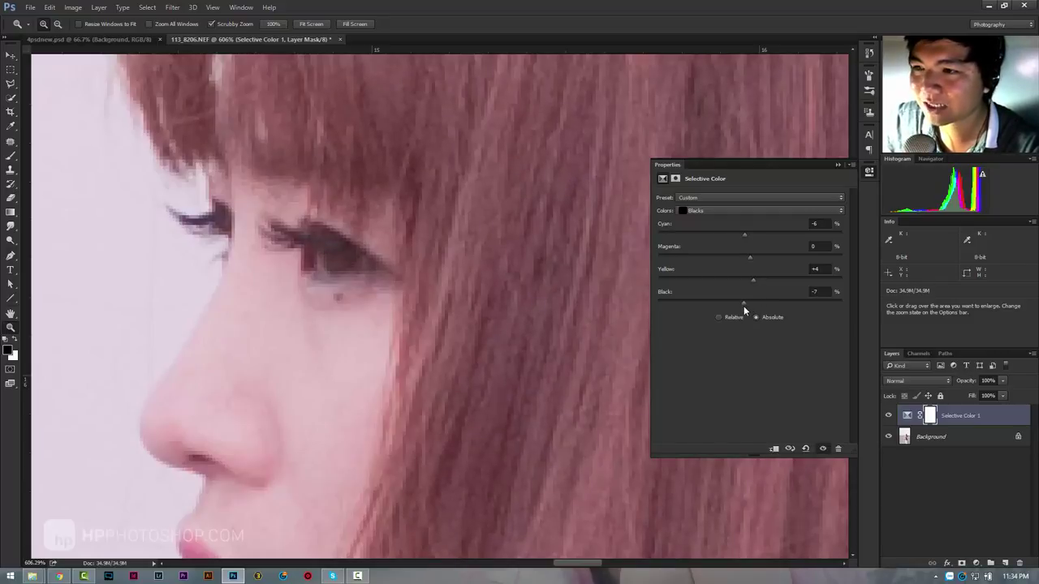
{"action": "mouse_move", "coordinate": [550, 297]}
{"action": "left_mouse_down"}
{"action": "mouse_move", "coordinate": [416, 320]}
{"action": "mouse_move", "coordinate": [498, 328]}
{"action": "mouse_move", "coordinate": [479, 348]}
{"action": "left_mouse_up"}
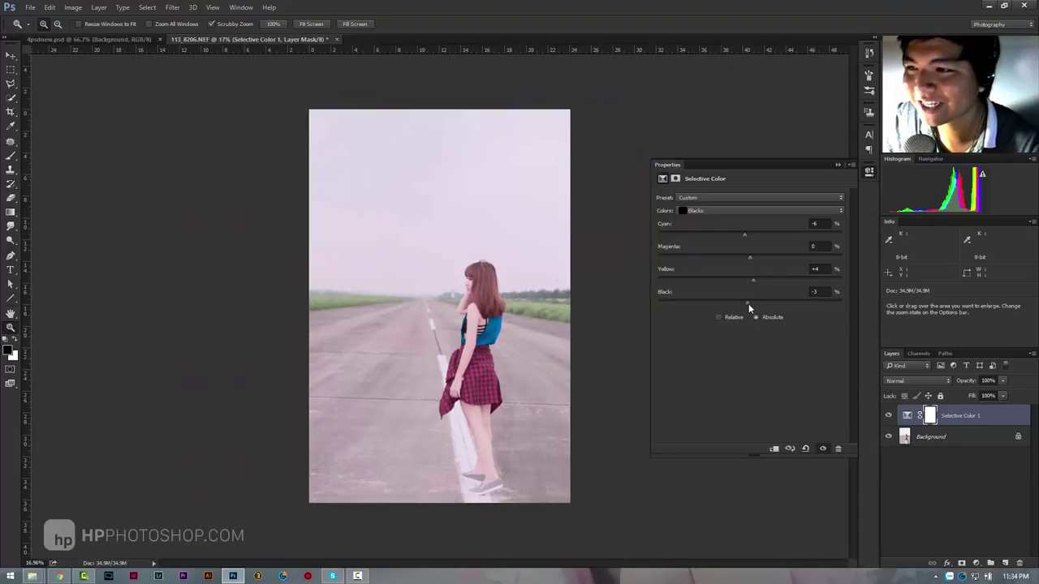
{"action": "left_click_drag", "start_coordinate": [749, 304], "coordinate": [738, 302]}
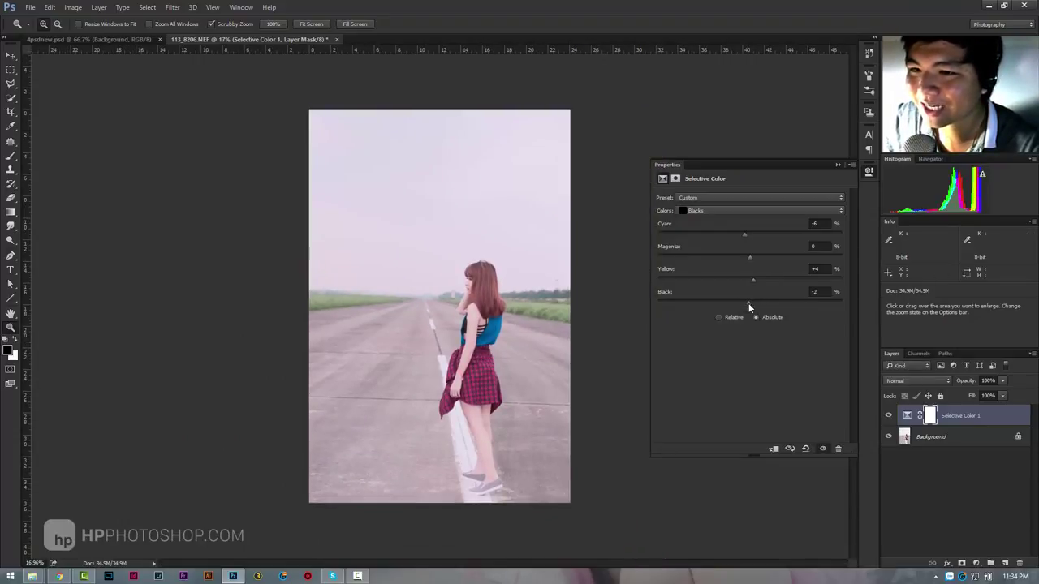
{"action": "left_click", "coordinate": [716, 210]}
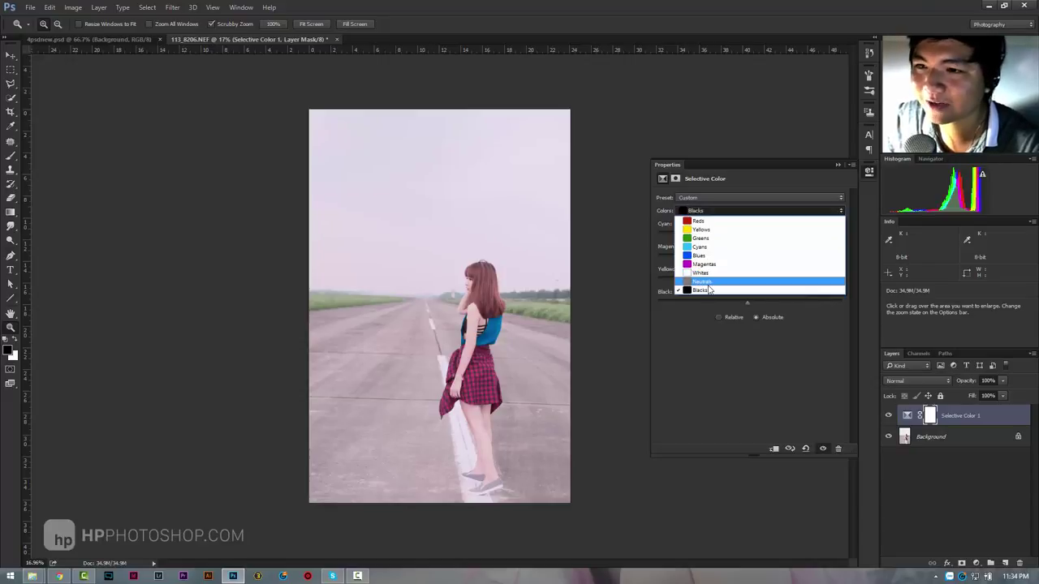
Step: Close the colour list and the Selective Color Properties panel, then compare before and after
{"action": "left_click", "coordinate": [709, 282]}
{"action": "left_click", "coordinate": [836, 165]}
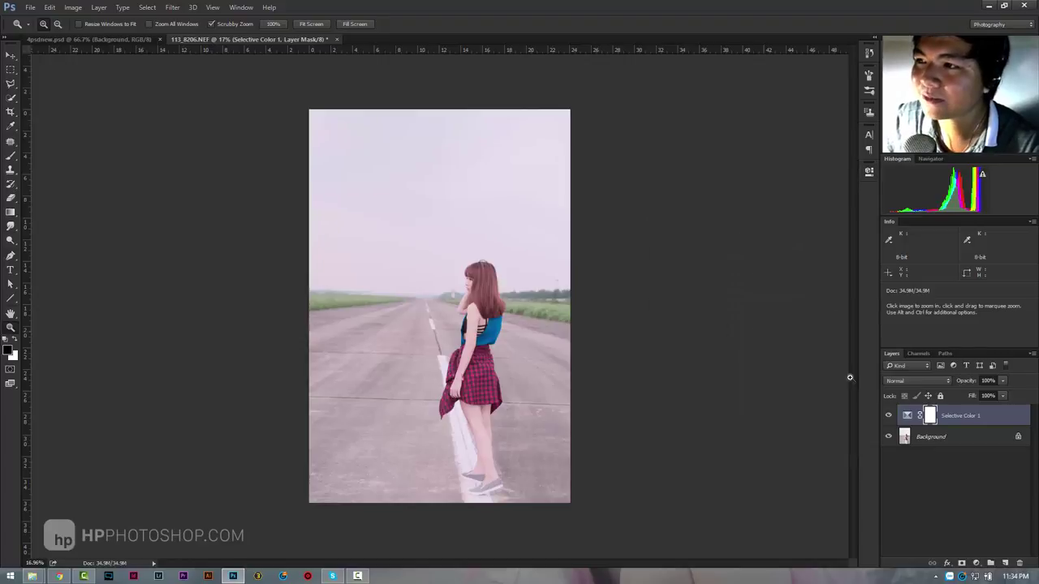
{"action": "left_click", "coordinate": [888, 415]}
{"action": "left_click", "coordinate": [888, 416]}
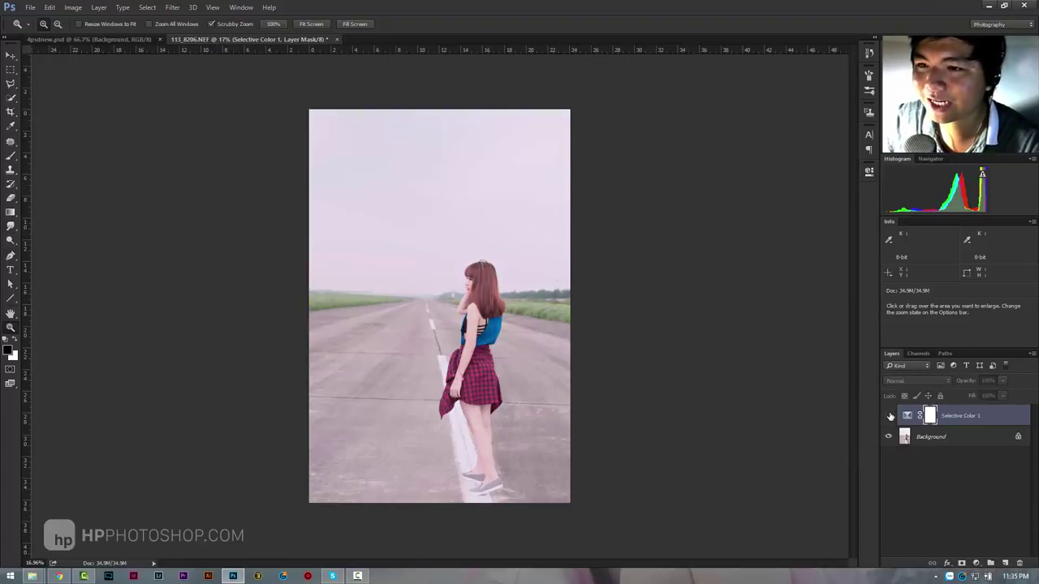
{"action": "left_click", "coordinate": [888, 416]}
{"action": "left_click", "coordinate": [889, 415]}
{"action": "left_click", "coordinate": [888, 415]}
{"action": "left_click", "coordinate": [888, 415]}
{"action": "left_click", "coordinate": [888, 415]}
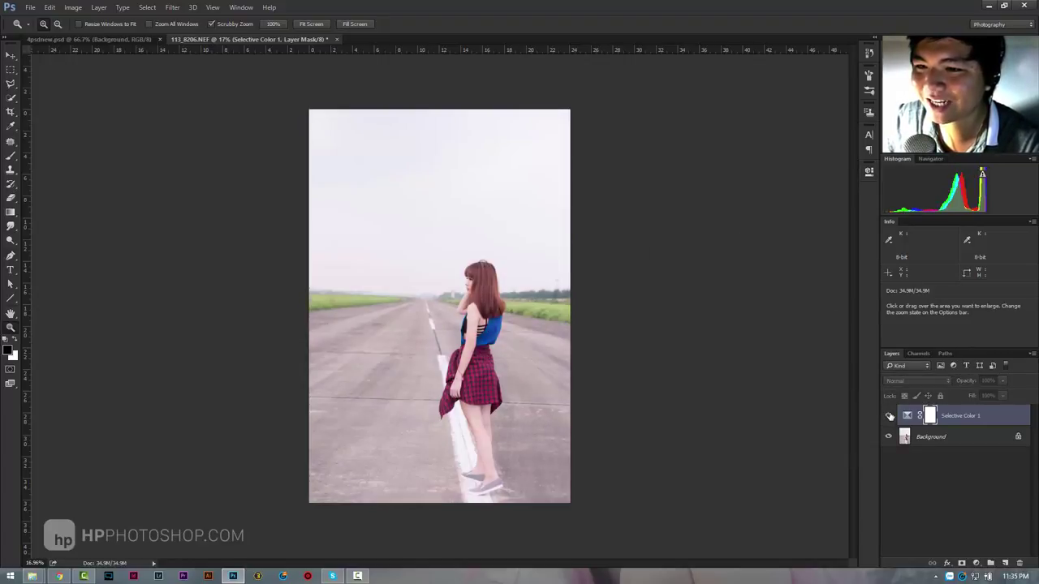
{"action": "left_click", "coordinate": [888, 416]}
Step: Keep toggling the Selective Color 1 layer to compare, ending with the pink grade visible
{"action": "mouse_move", "coordinate": [443, 267]}
{"action": "left_mouse_down"}
{"action": "mouse_move", "coordinate": [436, 276]}
{"action": "mouse_move", "coordinate": [445, 275]}
{"action": "left_mouse_up"}
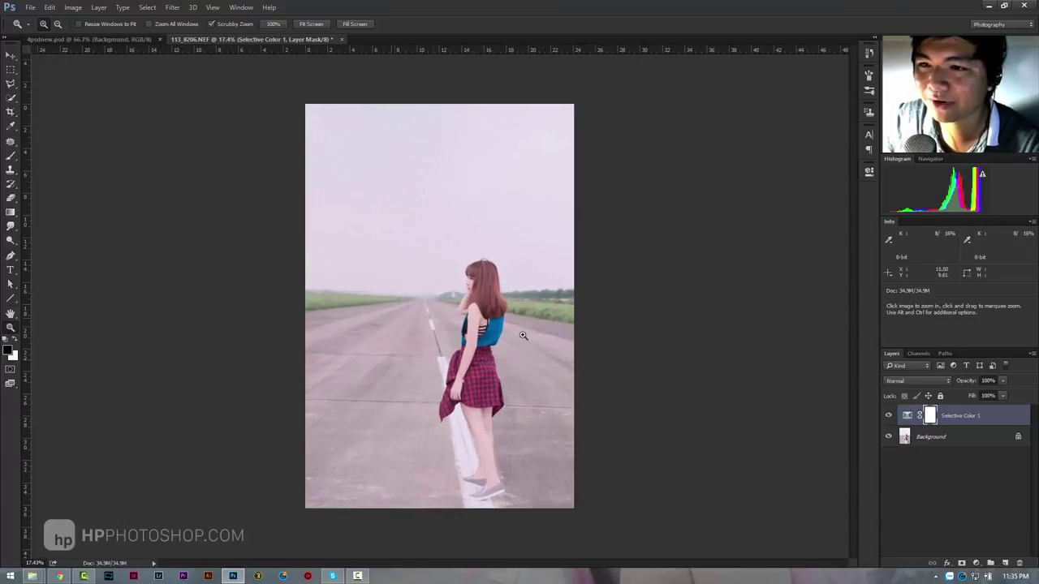
{"action": "left_click", "coordinate": [888, 416]}
{"action": "left_click", "coordinate": [889, 416]}
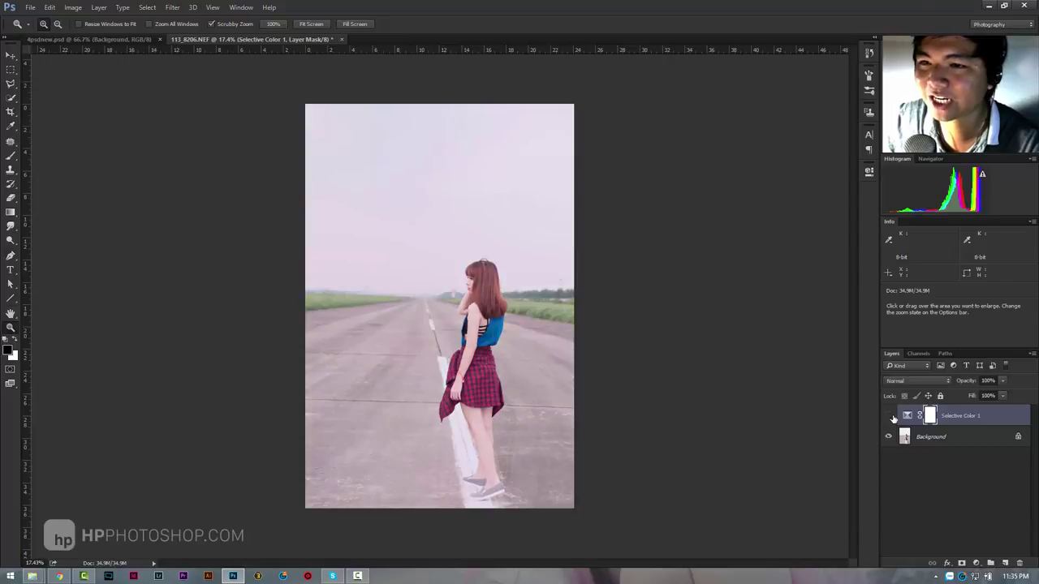
{"action": "left_click", "coordinate": [892, 416]}
{"action": "left_click", "coordinate": [892, 416]}
{"action": "left_click", "coordinate": [892, 416]}
{"action": "left_click", "coordinate": [892, 416]}
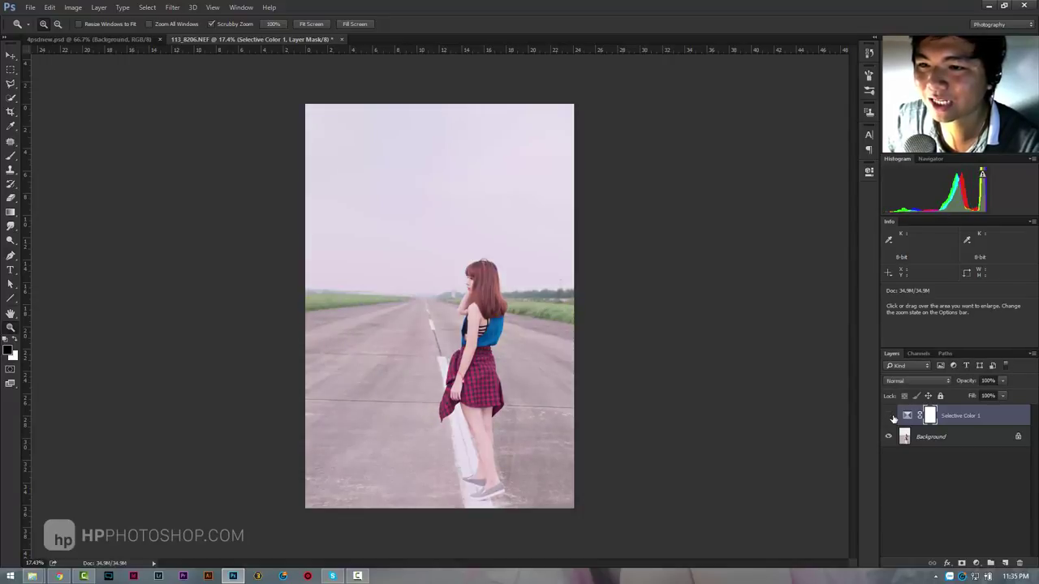
{"action": "left_click", "coordinate": [890, 417]}
{"action": "left_click", "coordinate": [890, 417]}
{"action": "left_click", "coordinate": [890, 415]}
{"action": "mouse_move", "coordinate": [32, 577]}
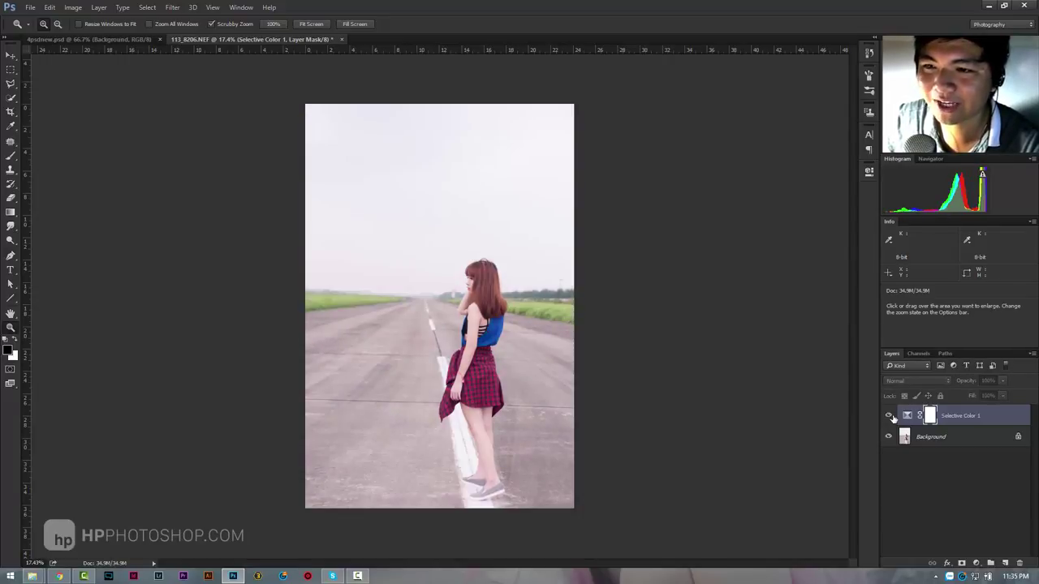
{"action": "left_click", "coordinate": [890, 416]}
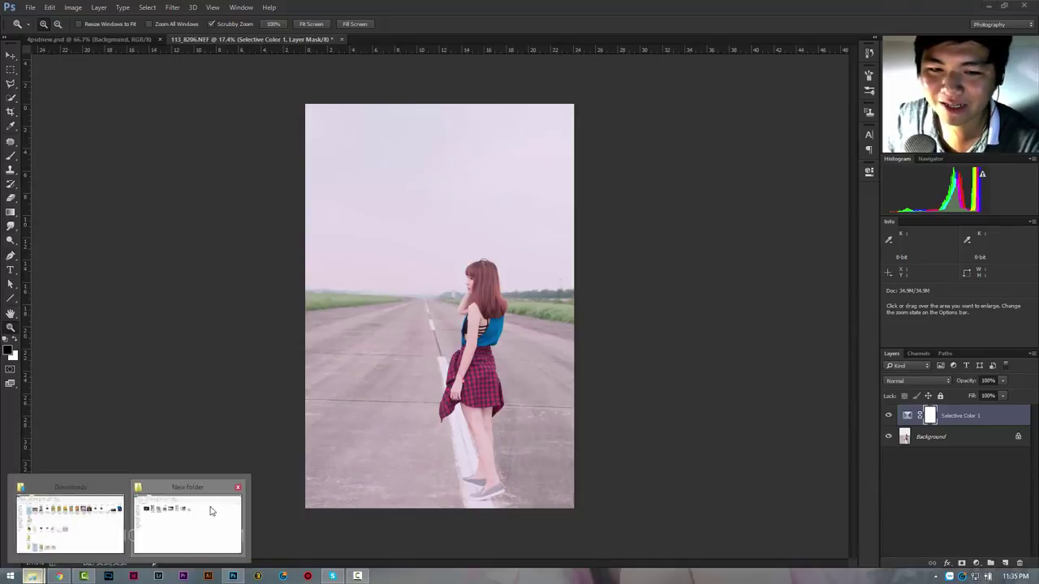
Step: Open the children-at-a-window JPG from the New folder into Photoshop by dragging it over
{"action": "mouse_move", "coordinate": [70, 520]}
{"action": "left_click", "coordinate": [121, 488]}
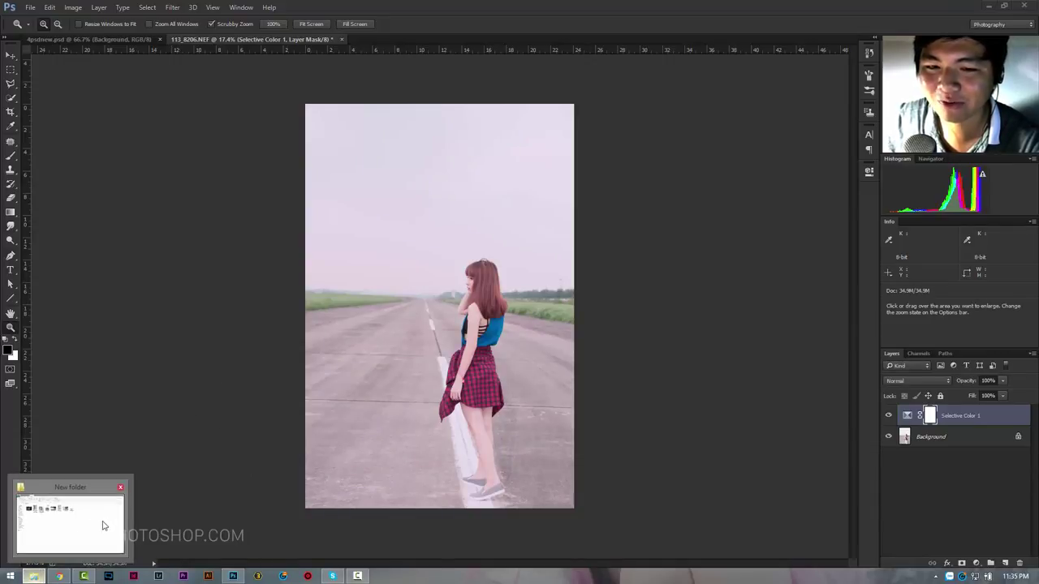
{"action": "left_click", "coordinate": [102, 523]}
{"action": "double_click", "coordinate": [431, 8]}
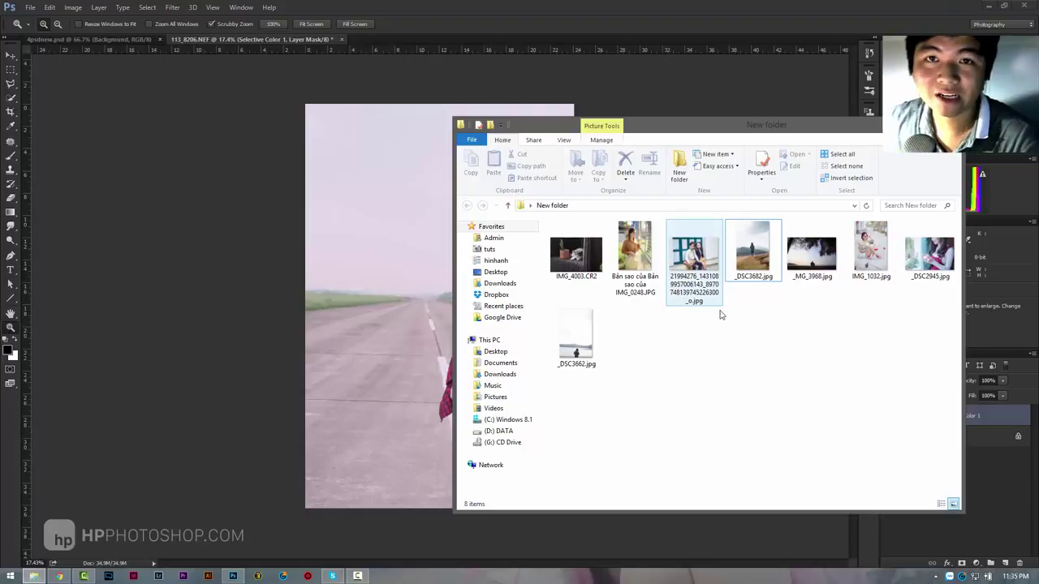
{"action": "left_click_drag", "start_coordinate": [694, 268], "coordinate": [666, 109]}
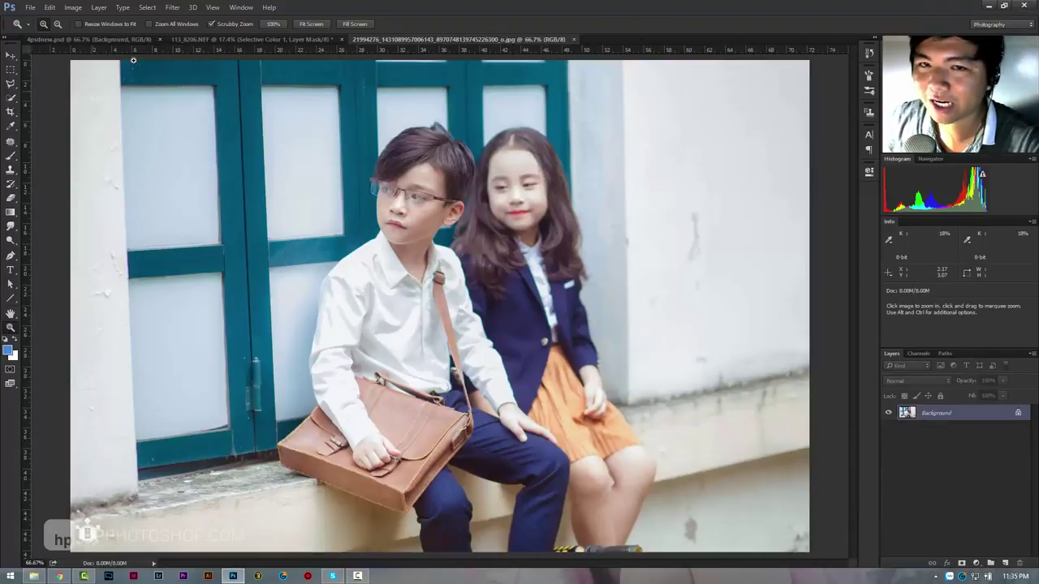
Step: Preview the pink Selective Color grade on the children's photo, then close it without saving
{"action": "left_click", "coordinate": [233, 39]}
{"action": "key", "text": "v"}
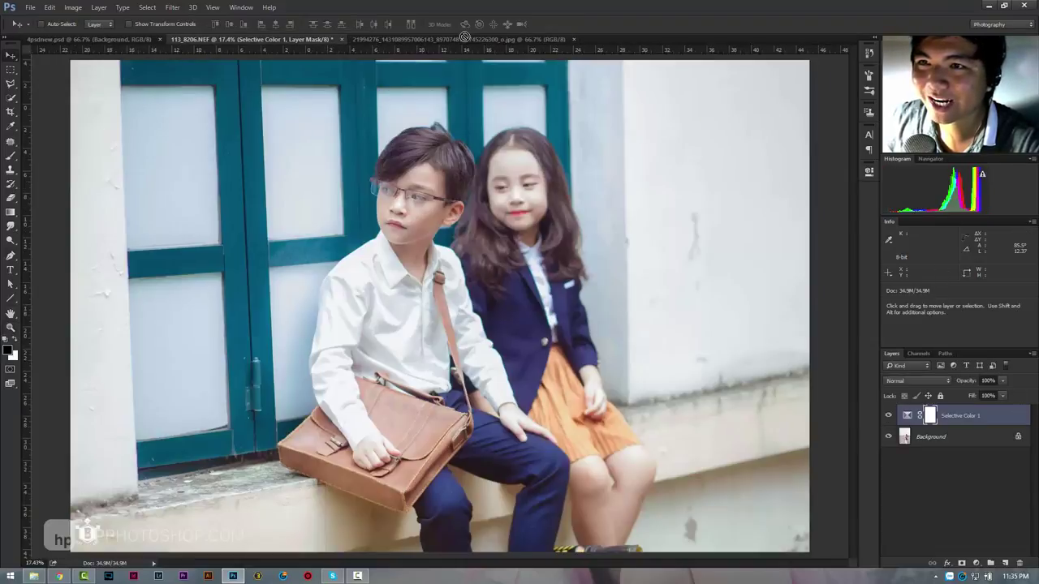
{"action": "left_click_drag", "start_coordinate": [464, 37], "coordinate": [357, 241]}
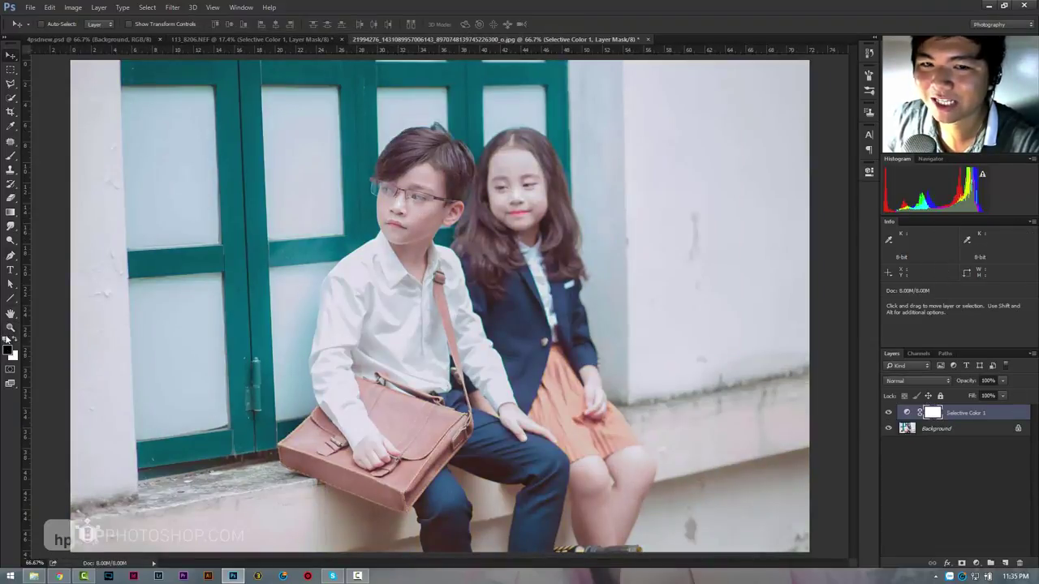
{"action": "left_click", "coordinate": [888, 413]}
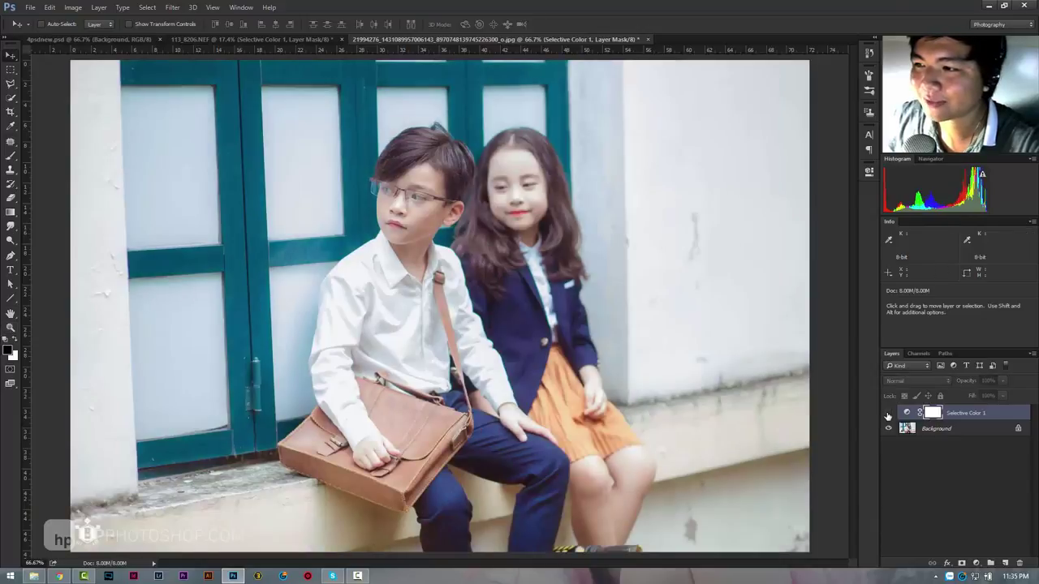
{"action": "left_click", "coordinate": [889, 412]}
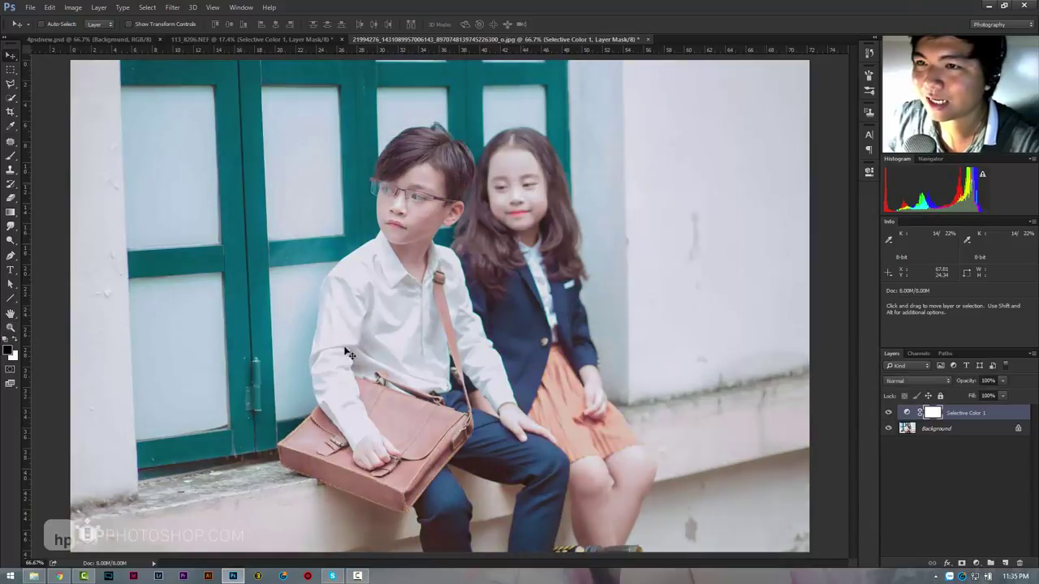
{"action": "left_click", "coordinate": [648, 39]}
{"action": "left_click", "coordinate": [528, 224]}
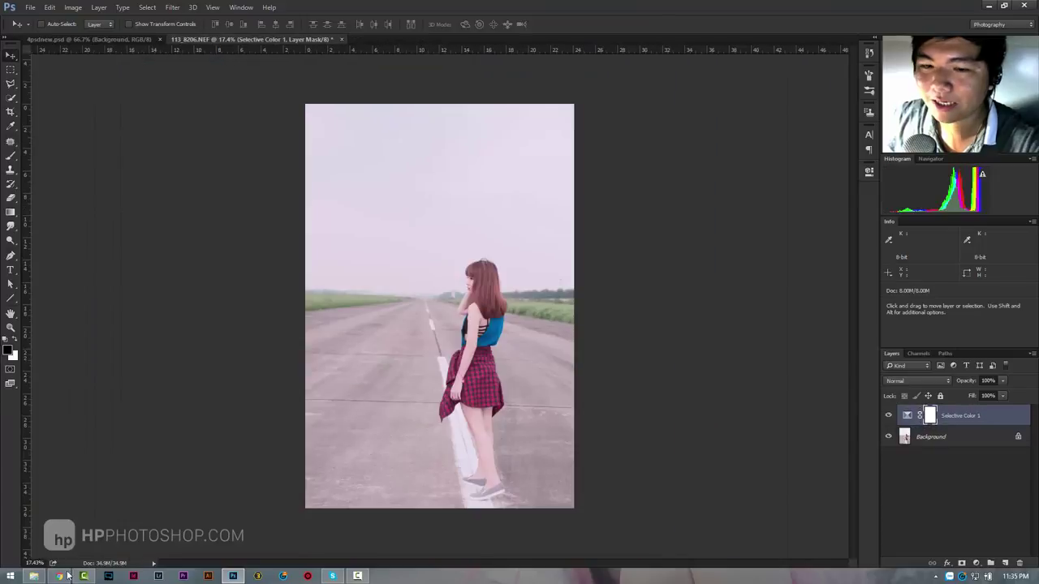
Step: Open IMG_1032.jpg, drop the pink grade into it, then close it without saving
{"action": "left_click", "coordinate": [59, 576]}
{"action": "left_click_drag", "start_coordinate": [871, 248], "coordinate": [747, 20]}
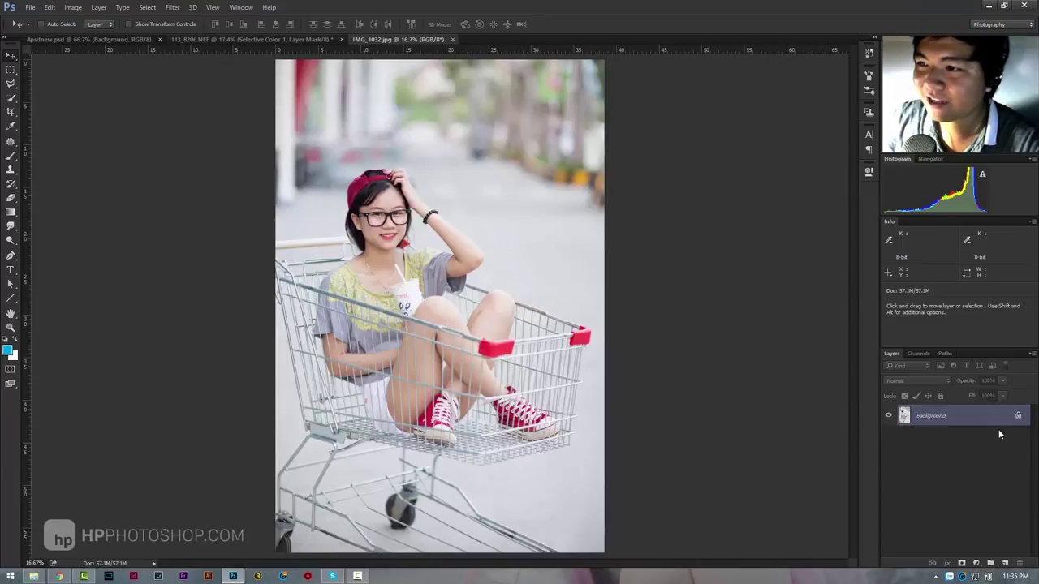
{"action": "left_click", "coordinate": [314, 39]}
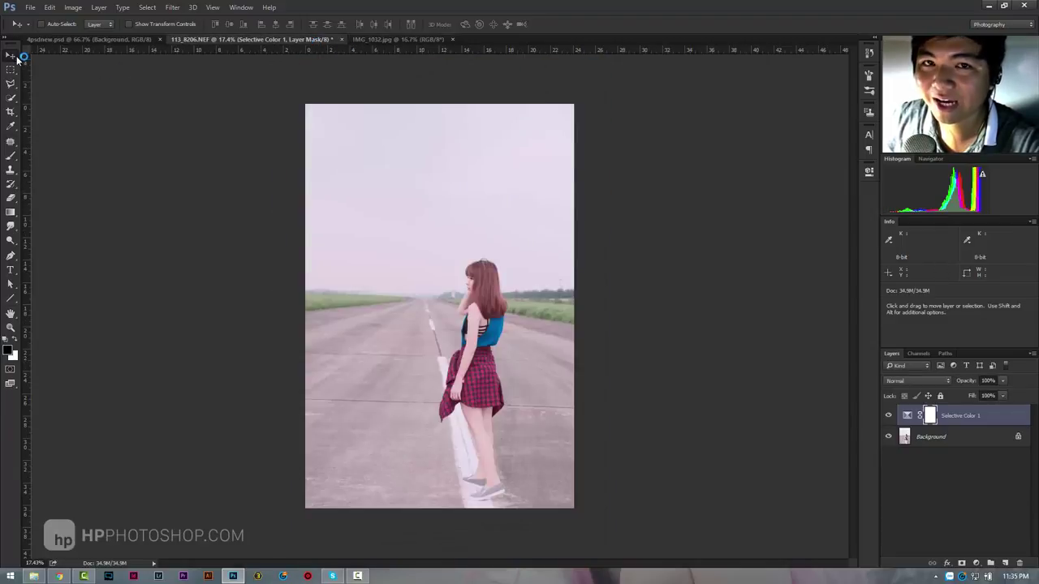
{"action": "left_click_drag", "start_coordinate": [441, 235], "coordinate": [402, 42]}
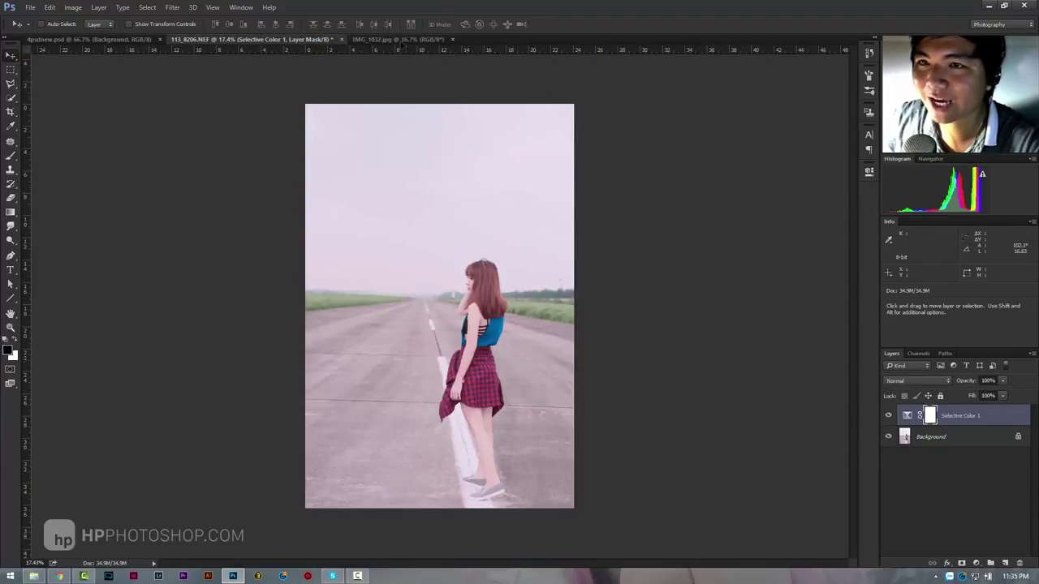
{"action": "left_click_drag", "start_coordinate": [410, 79], "coordinate": [387, 256]}
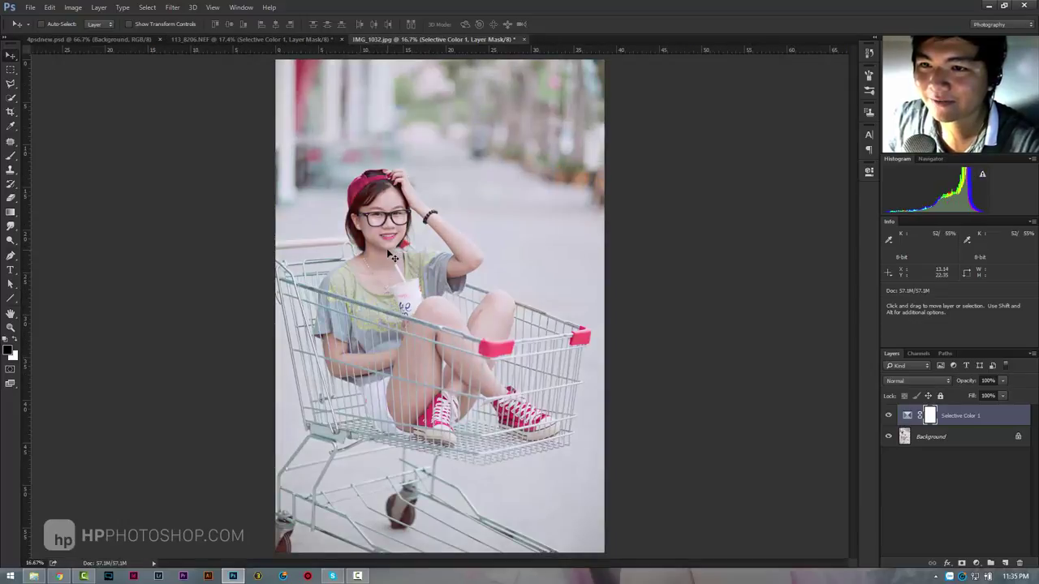
{"action": "left_click", "coordinate": [524, 39]}
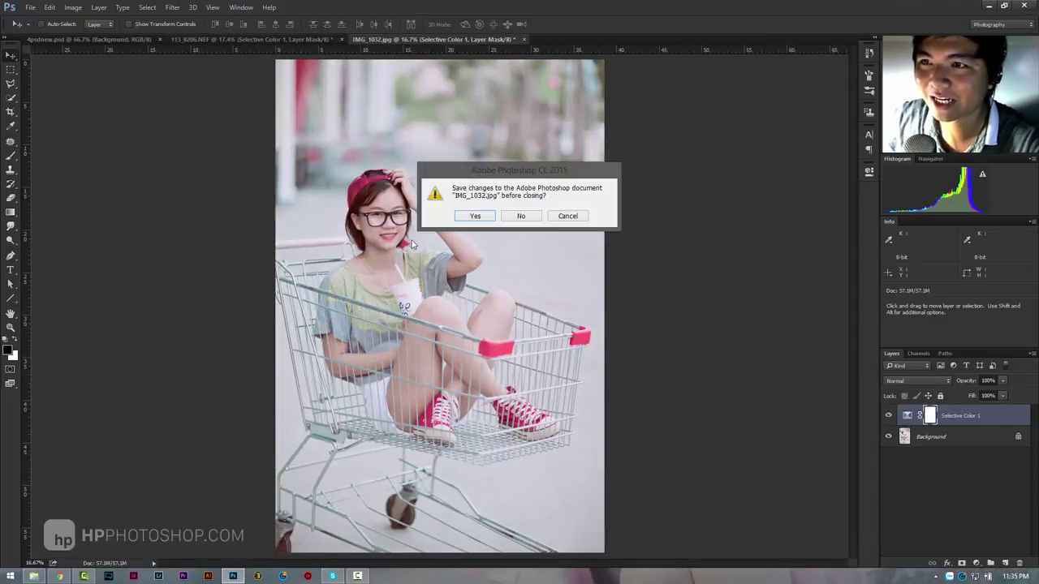
{"action": "left_click", "coordinate": [521, 215]}
Step: Open the IMG_4003.CR2 cat raw photo in Camera Raw
{"action": "key", "text": "alt+Tab"}
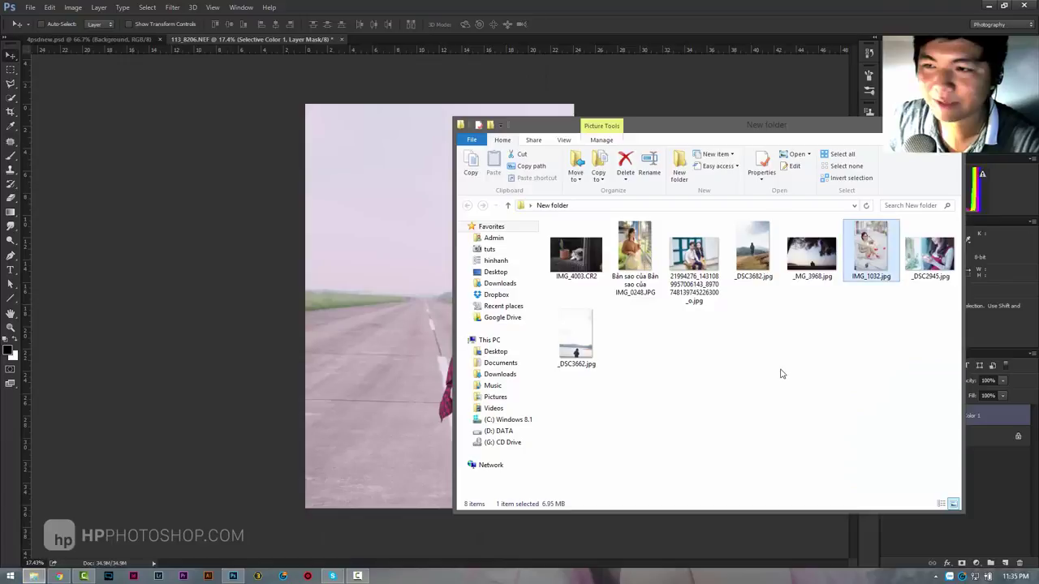
{"action": "key", "text": "alt+Tab"}
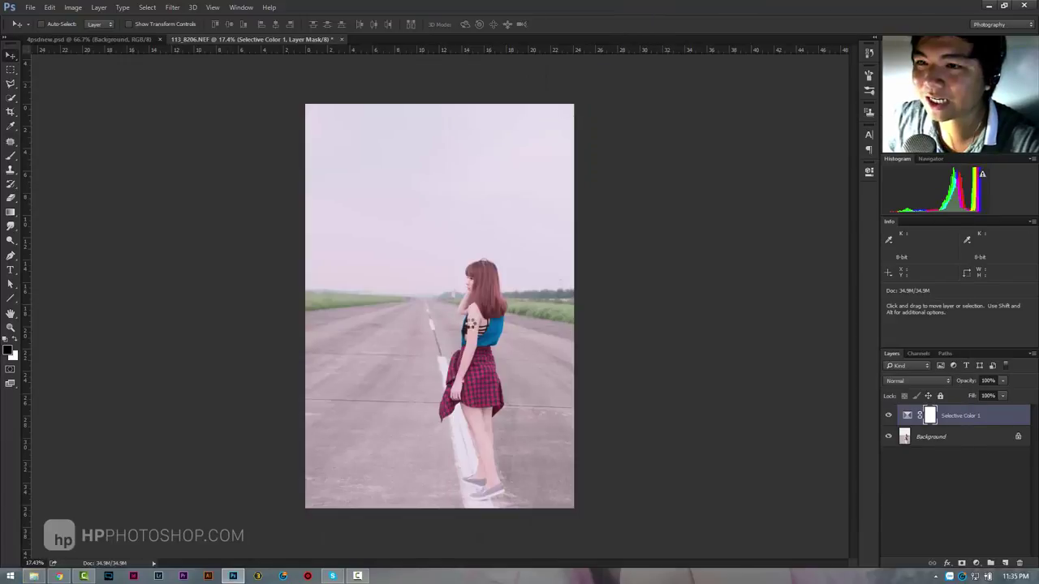
{"action": "key", "text": "ctrl+shift+a"}
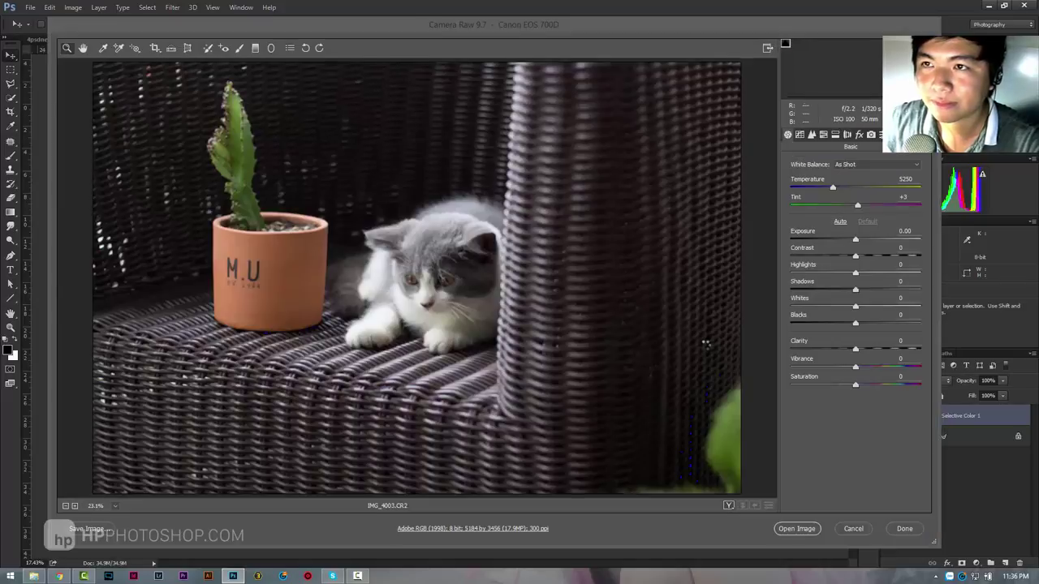
Step: Open IMG_4003.CR2 from Camera Raw, copy Selective Color 1 onto it, and close it unsaved
{"action": "left_click", "coordinate": [798, 528]}
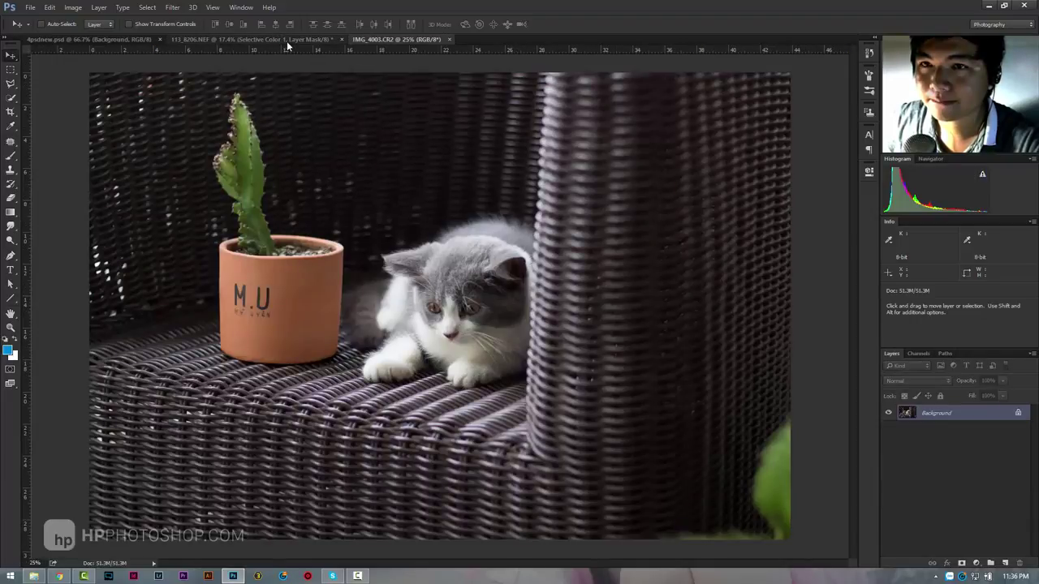
{"action": "left_click", "coordinate": [286, 40]}
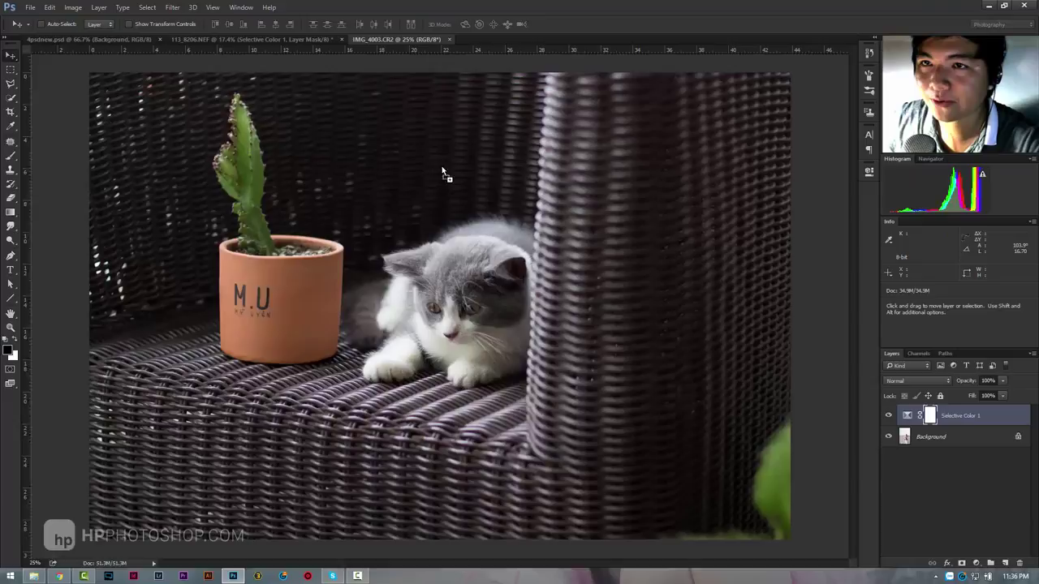
{"action": "left_click_drag", "start_coordinate": [470, 233], "coordinate": [287, 291]}
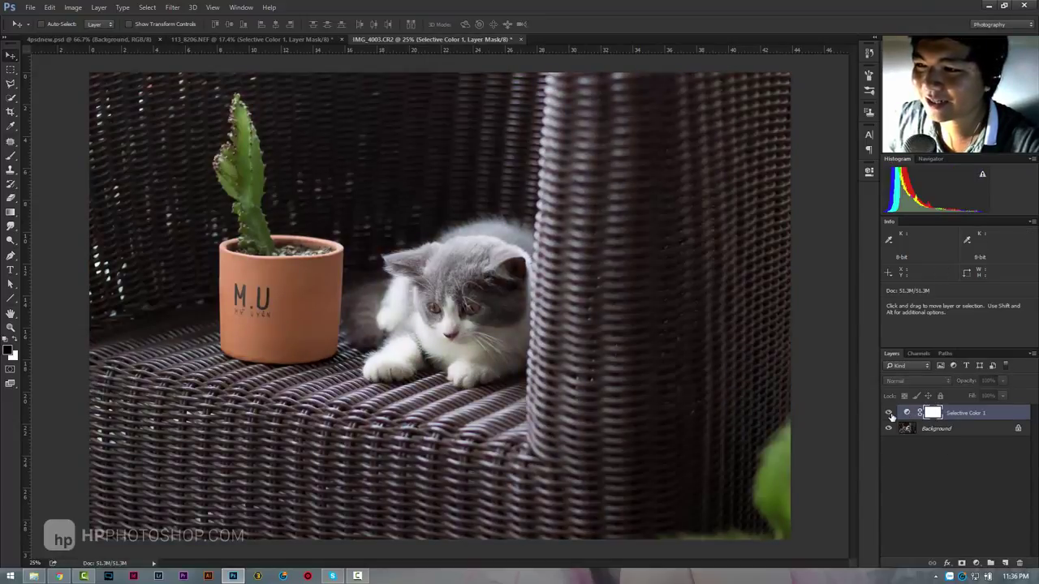
{"action": "left_click", "coordinate": [521, 39]}
{"action": "left_click", "coordinate": [521, 216]}
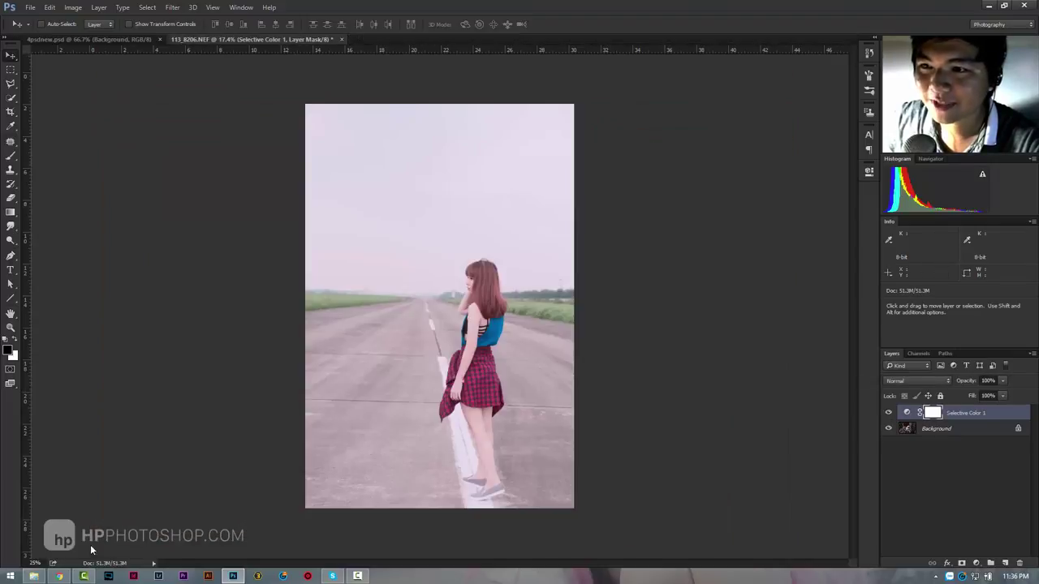
Step: Open _DSC3662.jpg and copy the pink Selective Color 1 grade onto it
{"action": "left_click", "coordinate": [33, 577]}
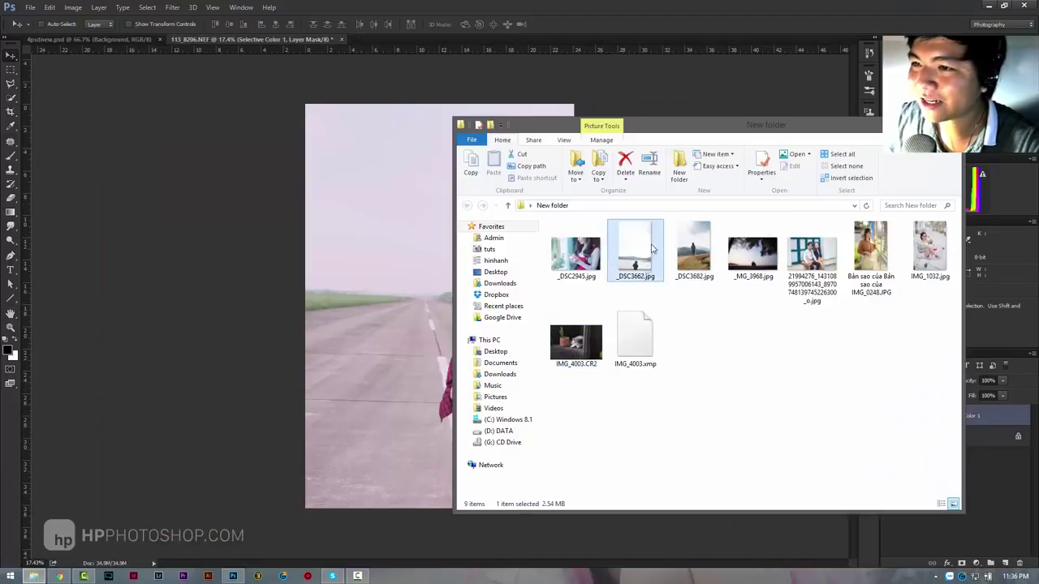
{"action": "left_click_drag", "start_coordinate": [635, 252], "coordinate": [659, 99]}
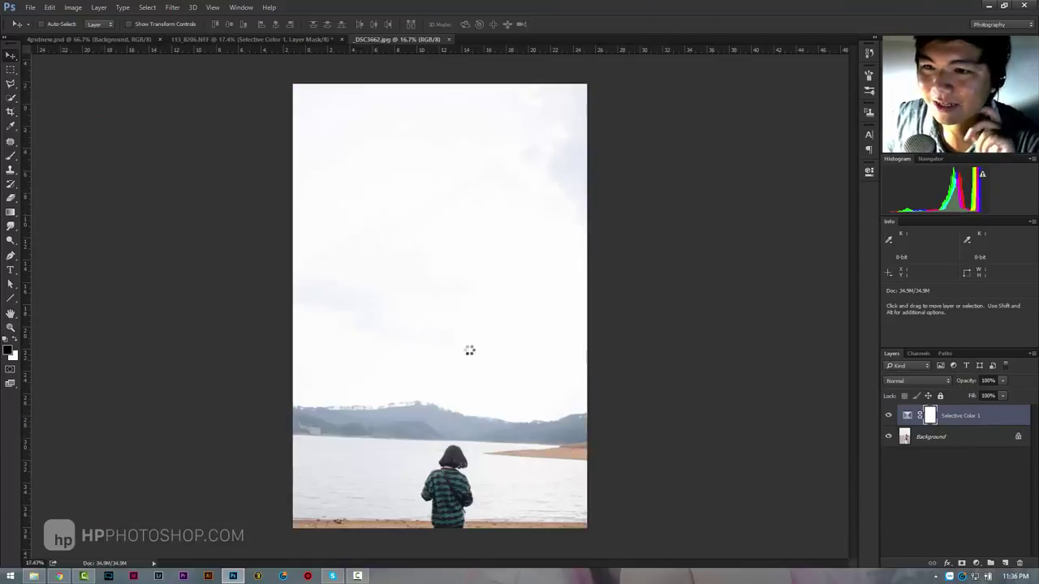
{"action": "left_click", "coordinate": [256, 39]}
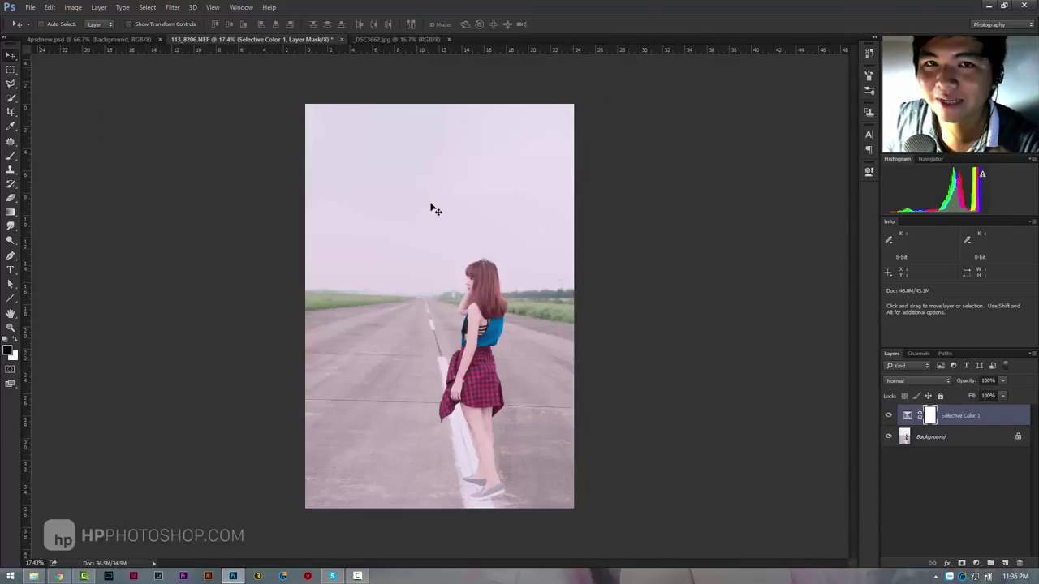
{"action": "left_click_drag", "start_coordinate": [414, 39], "coordinate": [429, 284]}
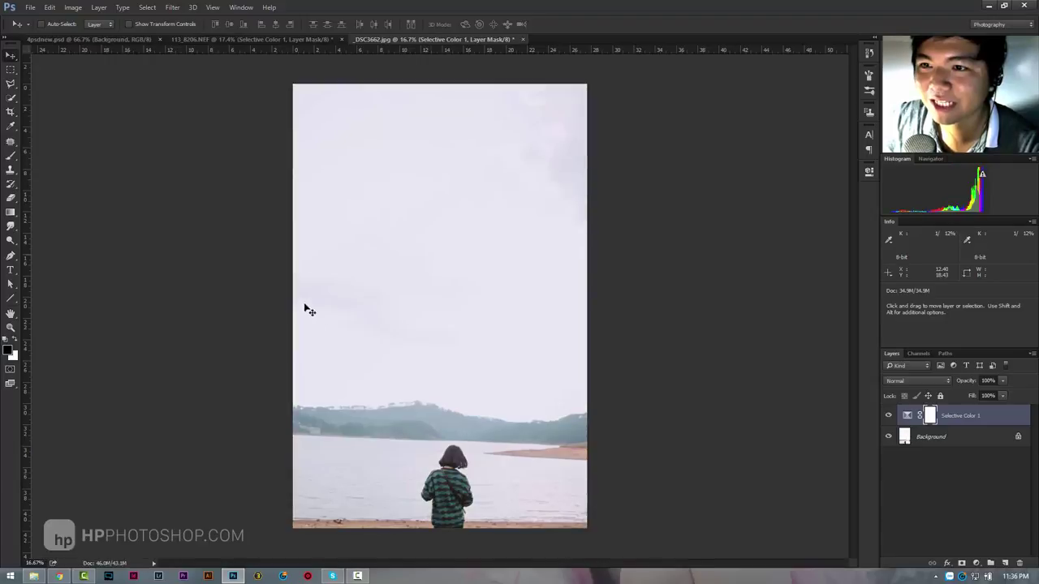
Step: Bring the Group 1 copy 2 script lettering from 4psdnew.psd into the lake photo
{"action": "left_click", "coordinate": [108, 39]}
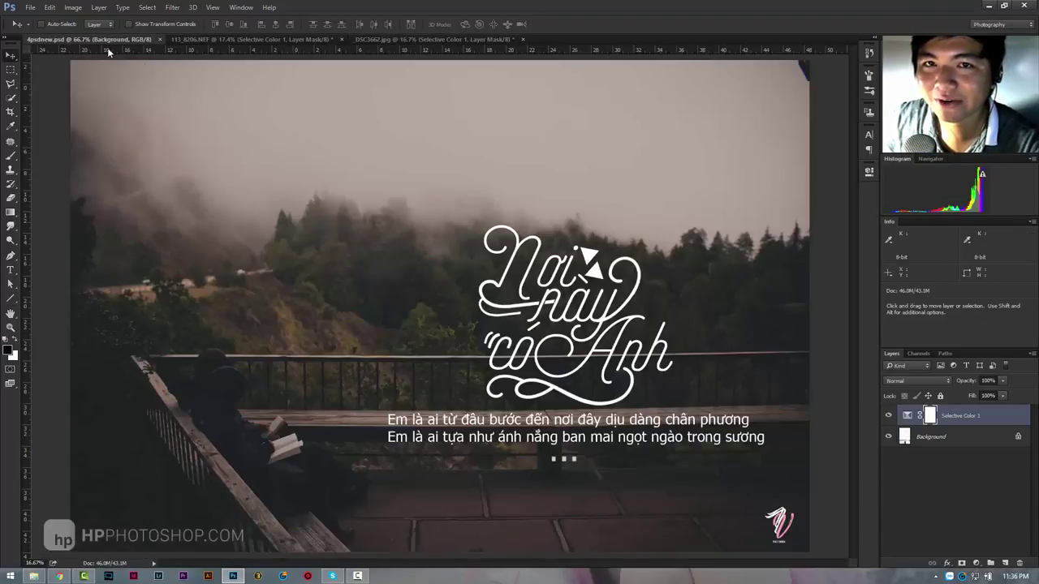
{"action": "left_click", "coordinate": [888, 428]}
{"action": "left_click", "coordinate": [889, 429]}
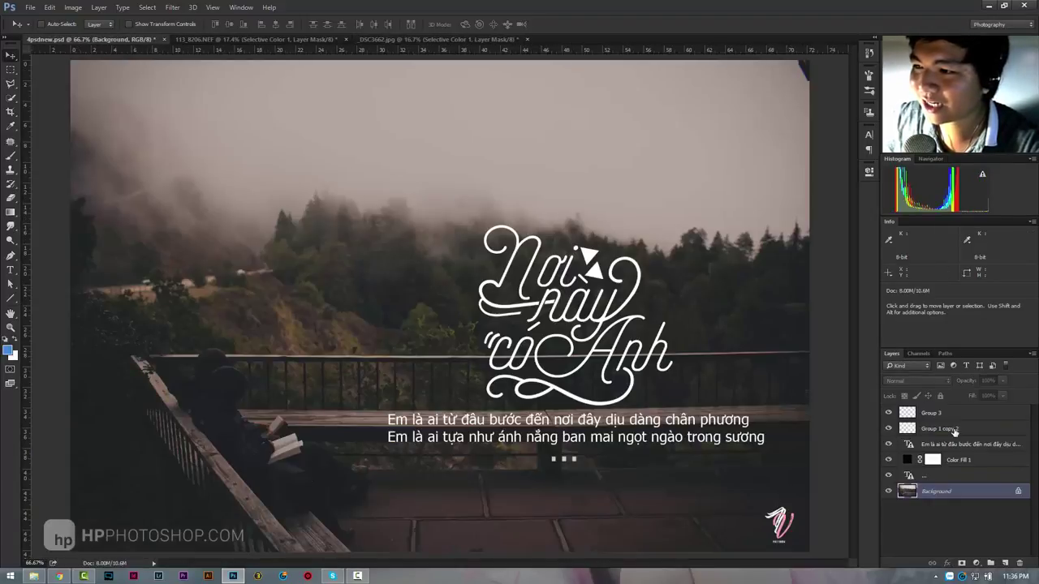
{"action": "left_click", "coordinate": [910, 430]}
{"action": "mouse_move", "coordinate": [468, 160]}
{"action": "left_mouse_down"}
{"action": "mouse_move", "coordinate": [442, 43]}
{"action": "mouse_move", "coordinate": [435, 252]}
{"action": "left_mouse_up"}
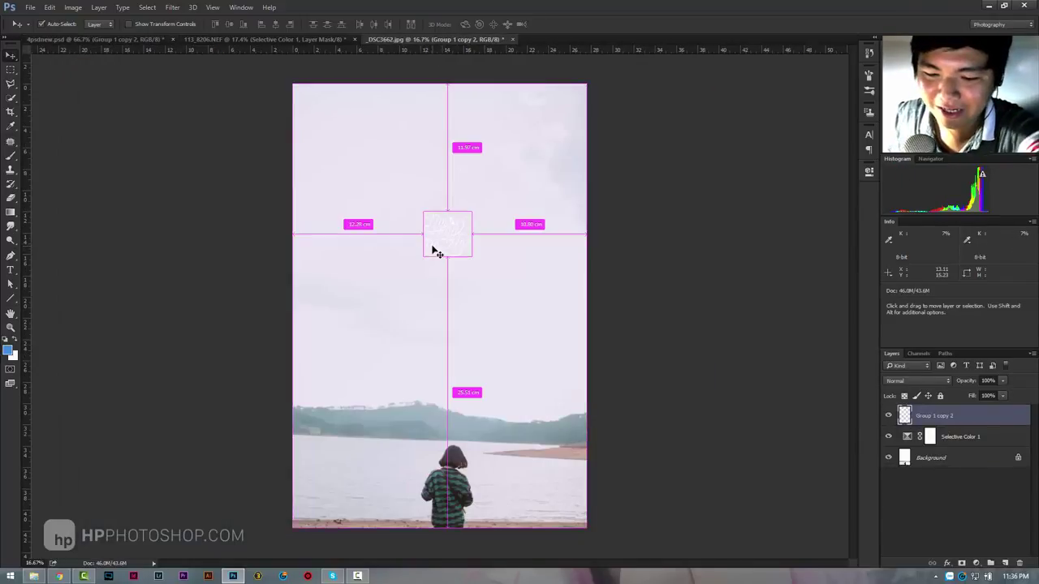
Step: Enlarge the lettering, centre it horizontally on the canvas, and place it in the upper sky
{"action": "key", "text": "ctrl+t"}
{"action": "left_click_drag", "start_coordinate": [475, 211], "coordinate": [514, 187]}
{"action": "key", "text": "Return"}
{"action": "left_click_drag", "start_coordinate": [445, 276], "coordinate": [446, 243]}
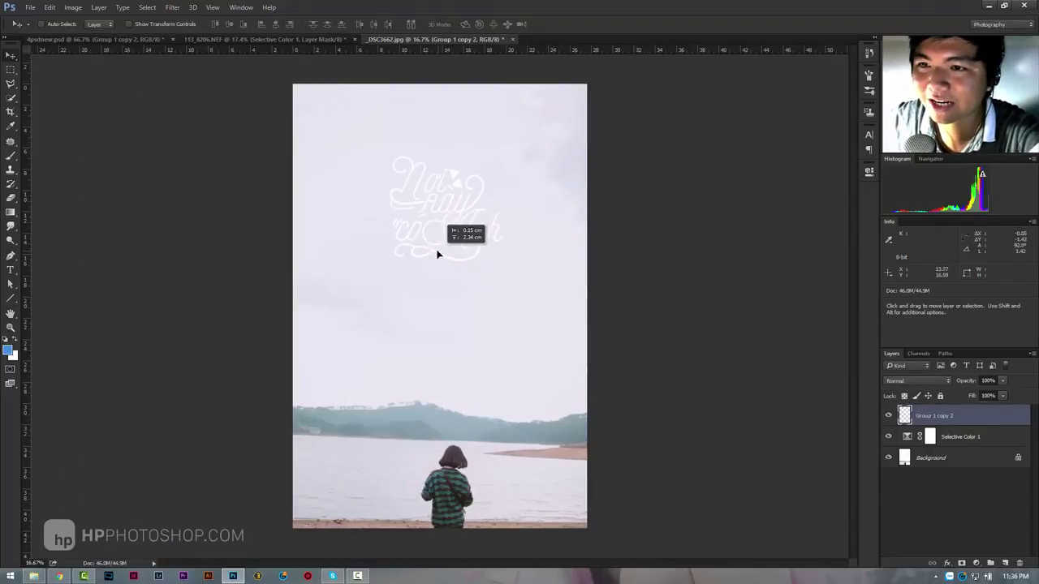
{"action": "key", "text": "ctrl+a"}
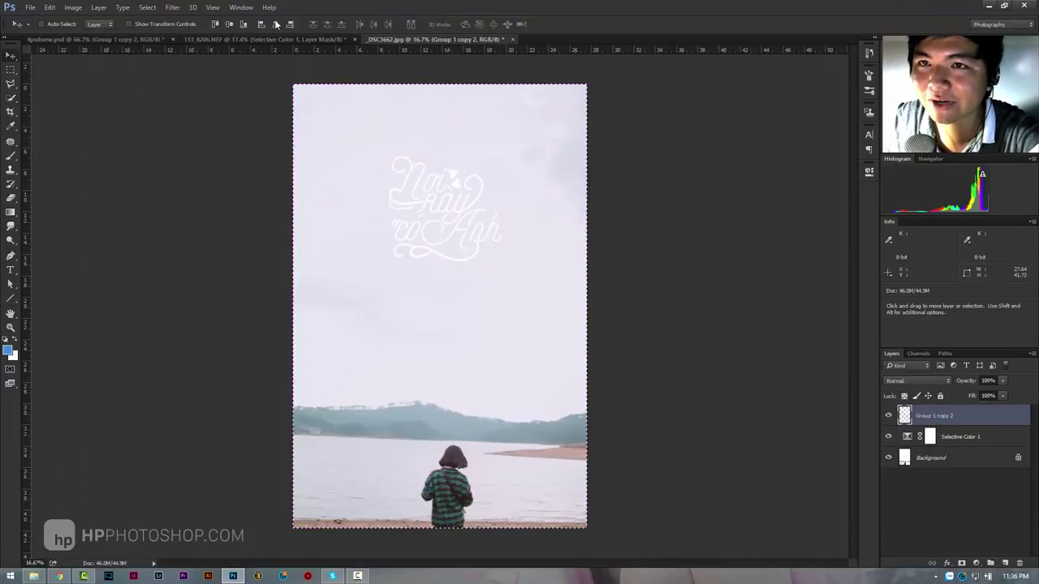
{"action": "left_click", "coordinate": [276, 24]}
{"action": "left_click", "coordinate": [230, 25]}
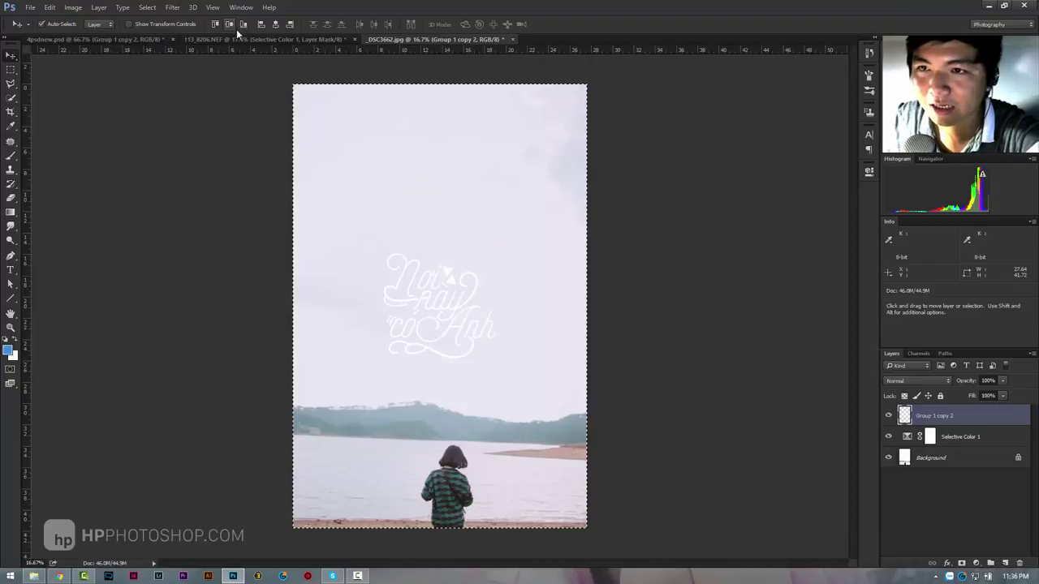
{"action": "key", "text": "ctrl+d"}
{"action": "left_click_drag", "start_coordinate": [460, 365], "coordinate": [470, 285]}
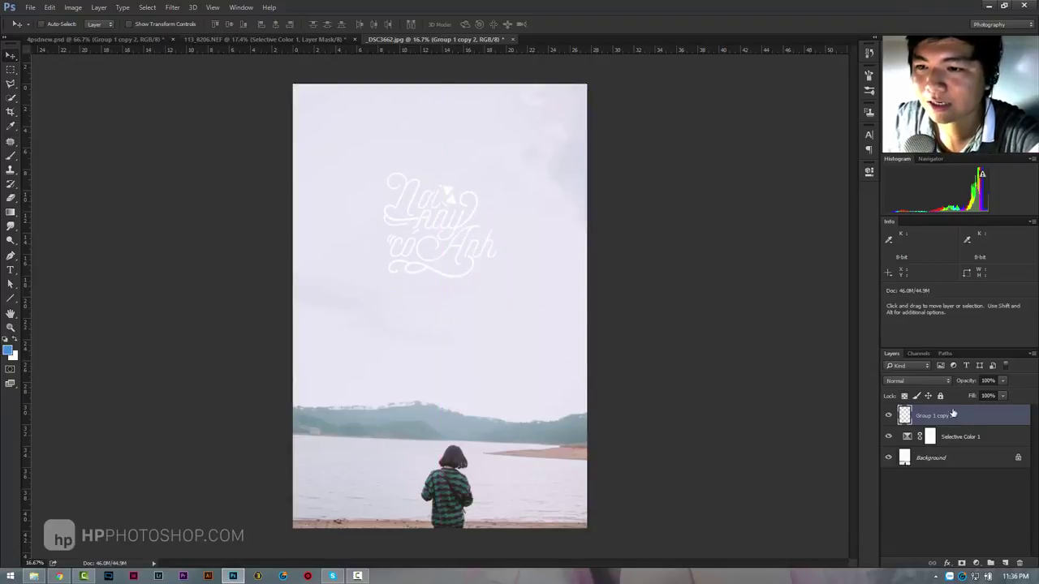
{"action": "double_click", "coordinate": [977, 418]}
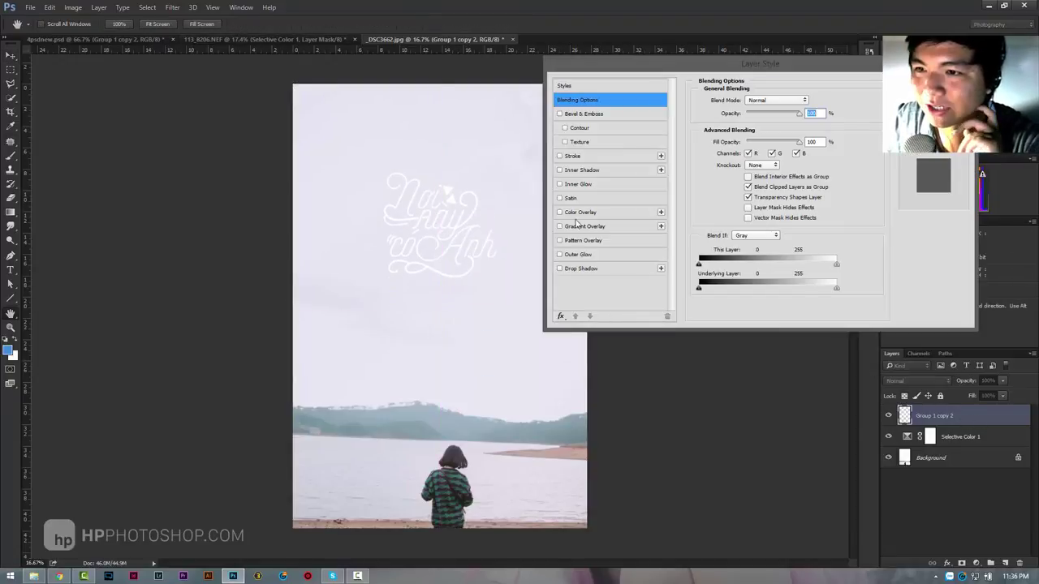
Step: Add a Color Overlay of blue-grey #86a0ad, sampled from the distant mountains, to the lettering
{"action": "left_click", "coordinate": [580, 212]}
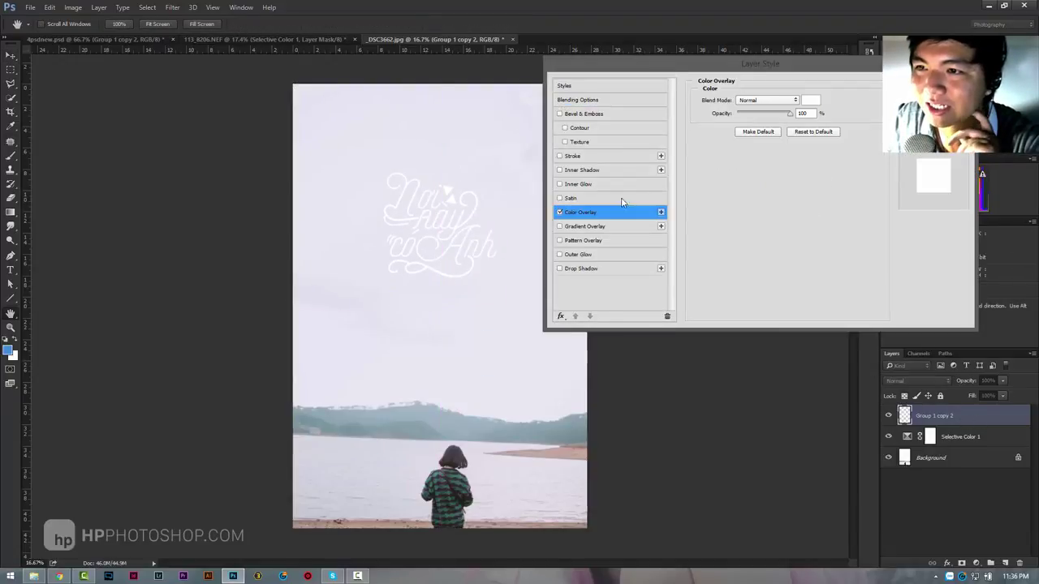
{"action": "left_click", "coordinate": [810, 100]}
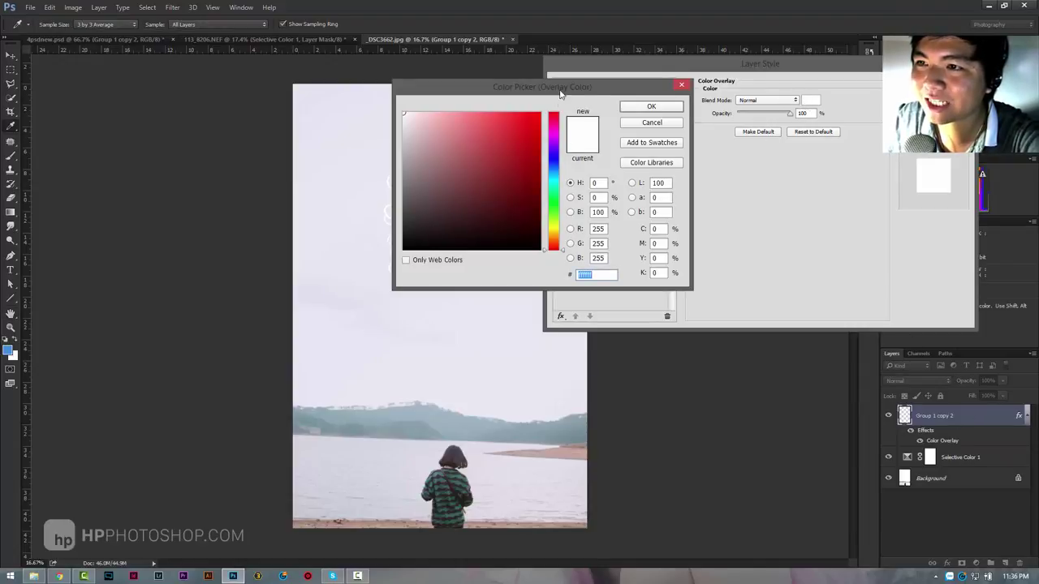
{"action": "left_click_drag", "start_coordinate": [560, 90], "coordinate": [703, 91]}
{"action": "left_click", "coordinate": [415, 427]}
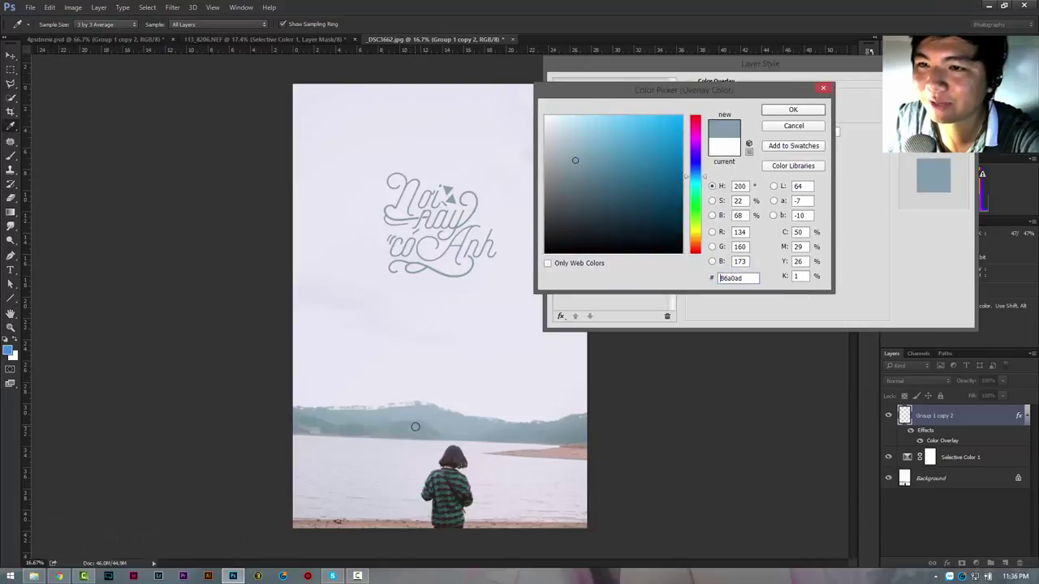
{"action": "left_click", "coordinate": [793, 109]}
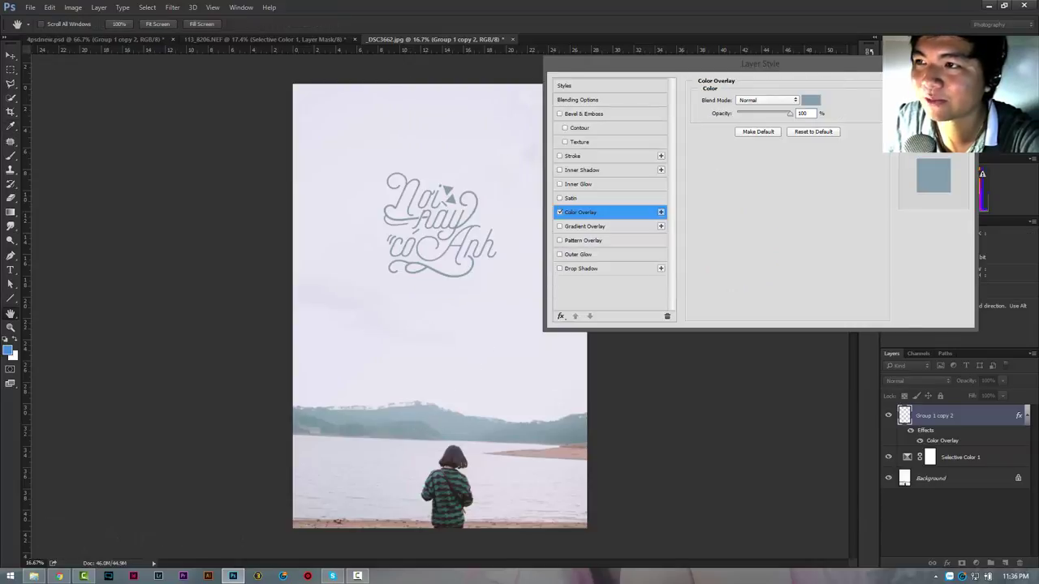
{"action": "key", "text": "Return"}
{"action": "left_click", "coordinate": [11, 328]}
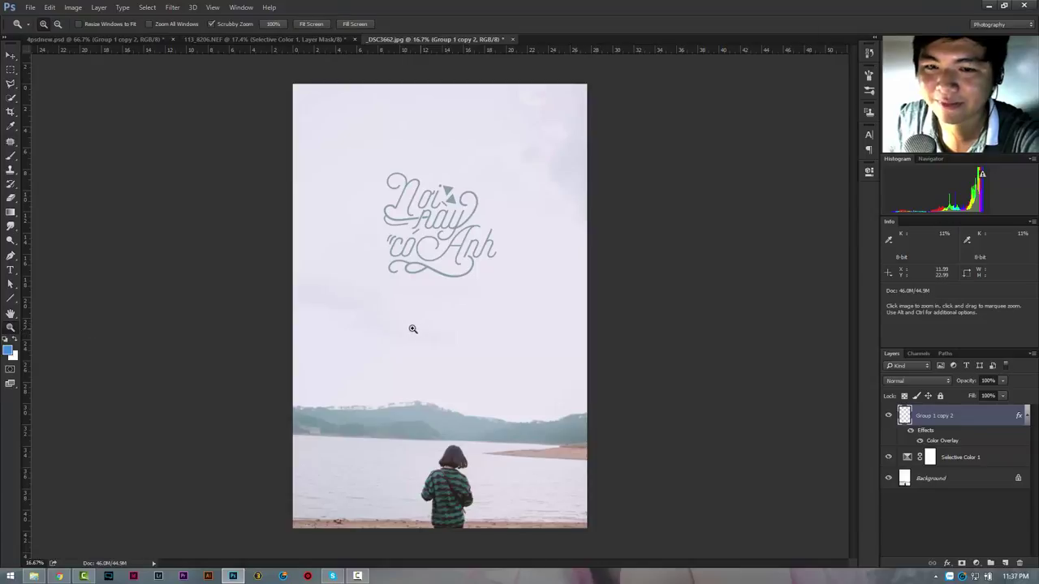
{"action": "mouse_move", "coordinate": [412, 327]}
{"action": "left_mouse_down"}
{"action": "mouse_move", "coordinate": [362, 309]}
{"action": "mouse_move", "coordinate": [414, 302]}
{"action": "left_mouse_up"}
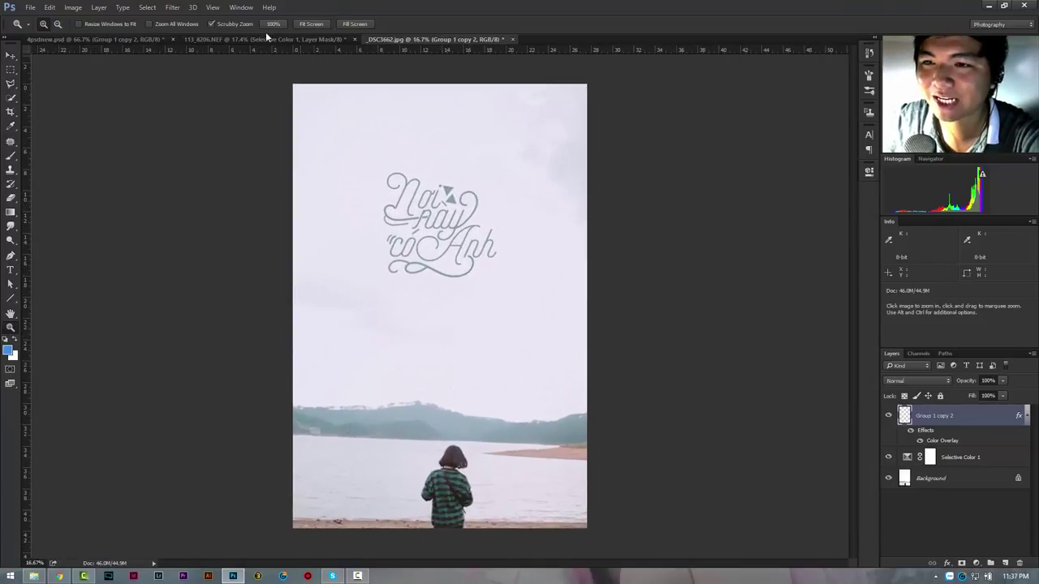
{"action": "key", "text": "ctrl+Tab"}
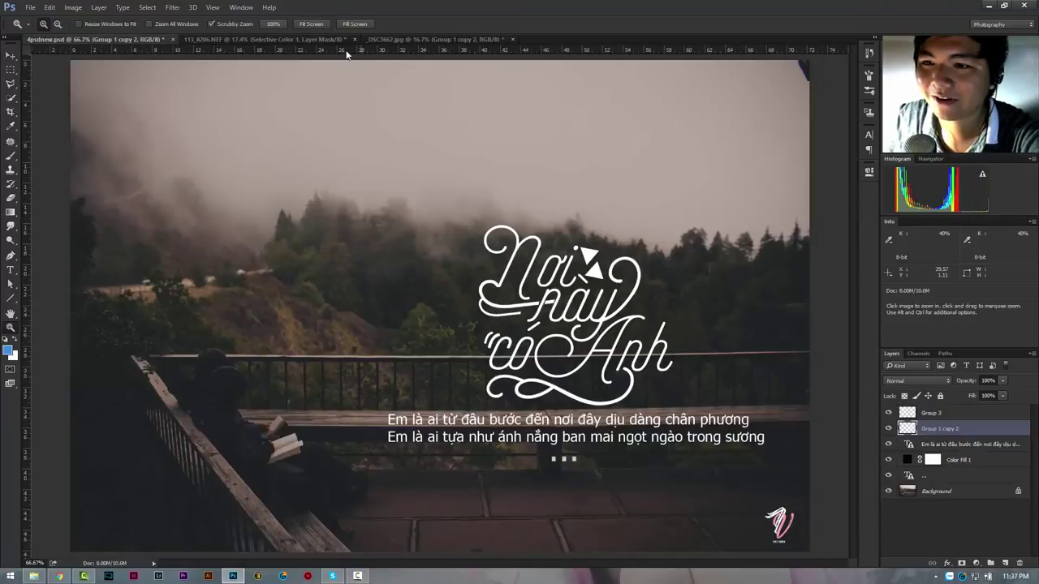
Step: Return to the 113_8206.NEF road photo document
{"action": "left_click", "coordinate": [301, 36]}
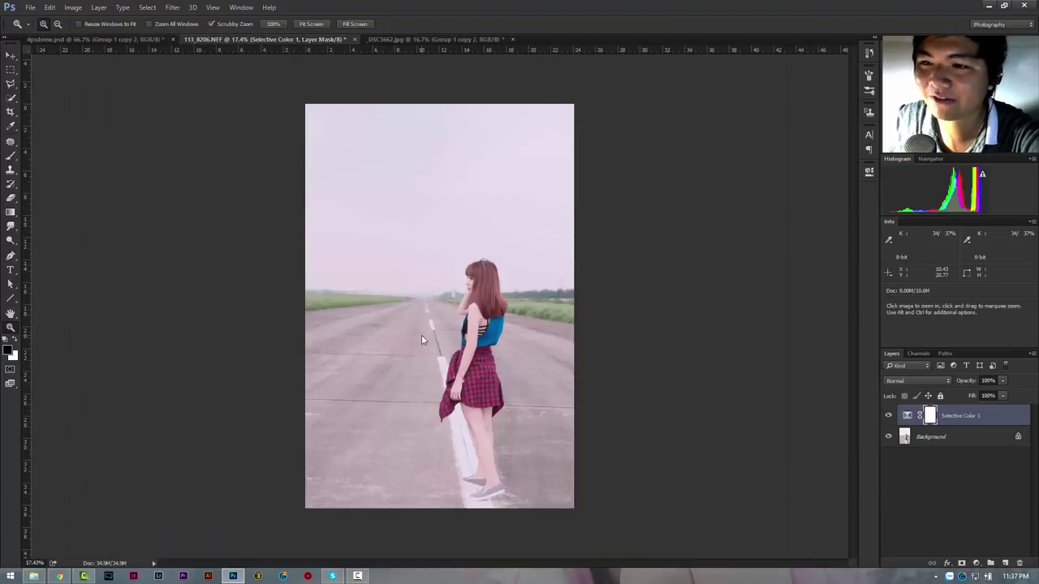